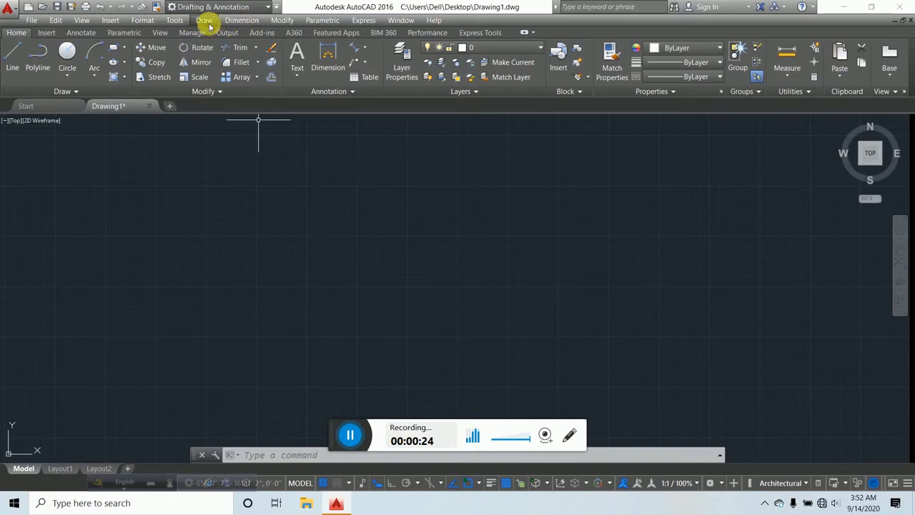
Draw a helix with a 10' base radius, a very small top radius picked near its center, and the default height.
left_click(203, 21)
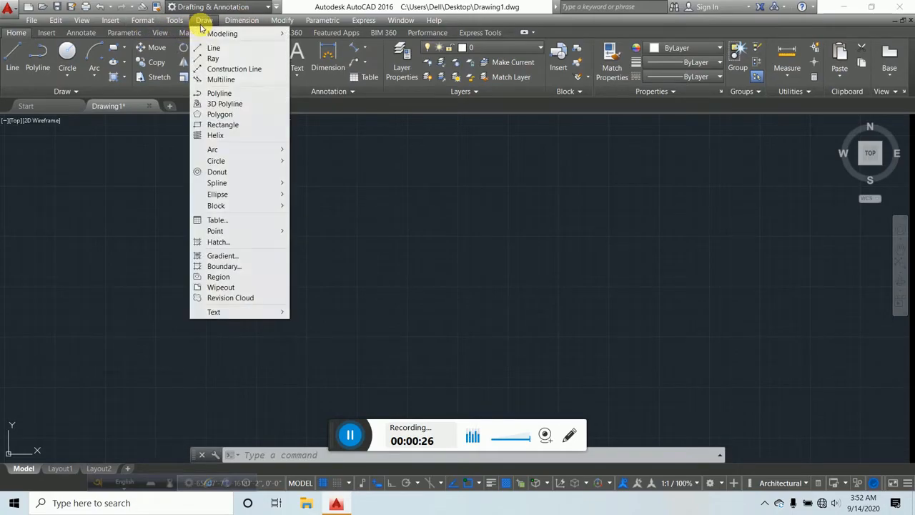
left_click(216, 136)
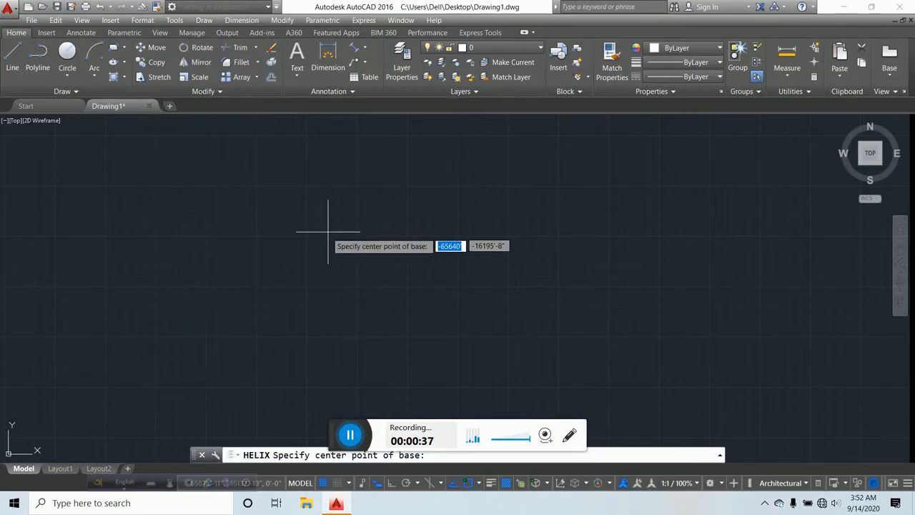
left_click(269, 253)
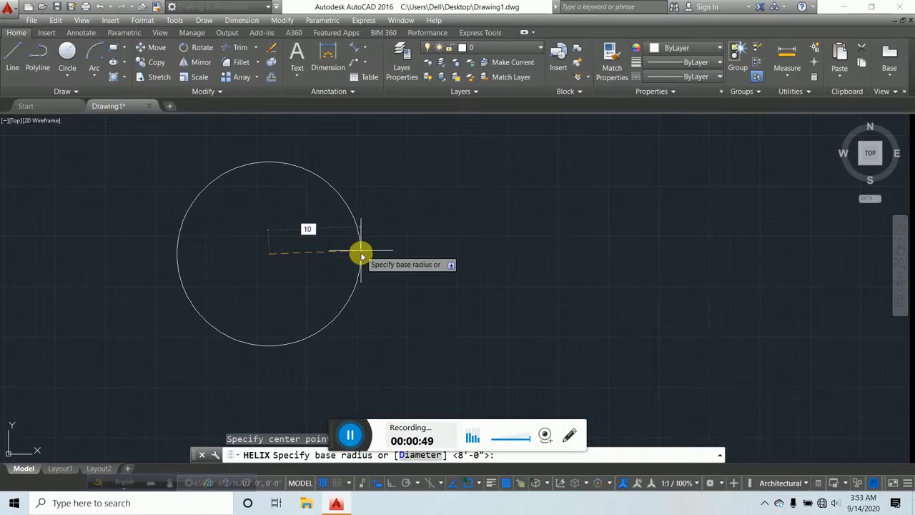
key("Return")
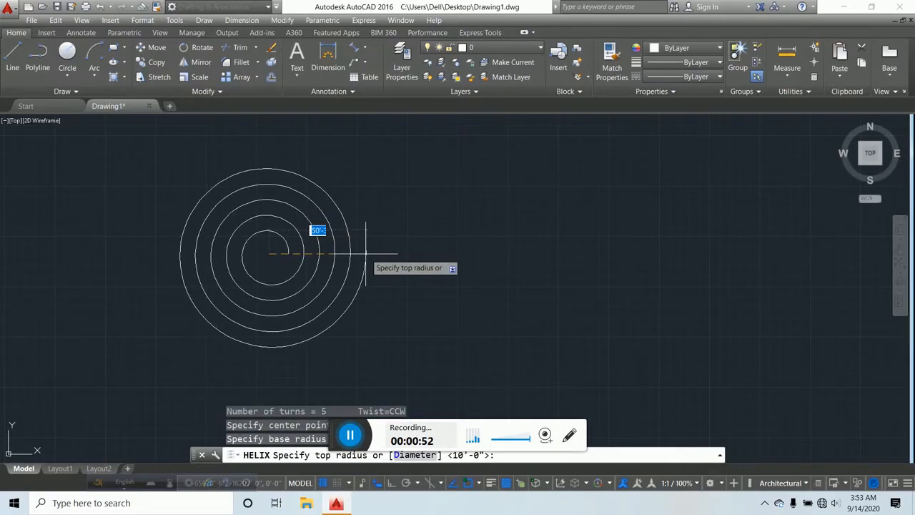
scroll(264, 236, "up", 8)
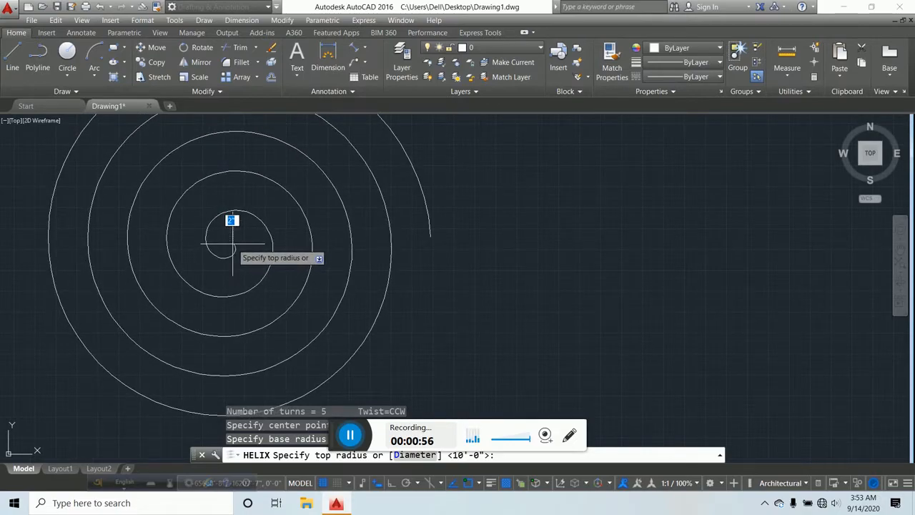
left_click(233, 247)
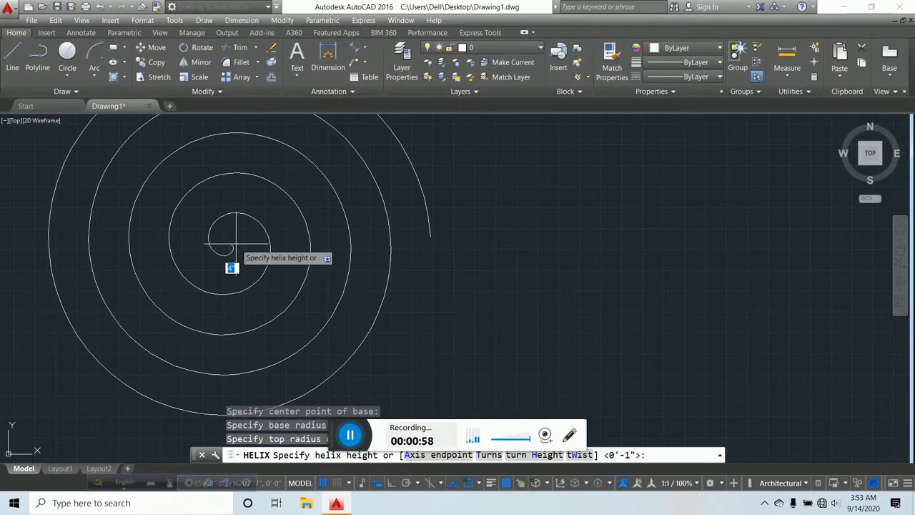
key("Return")
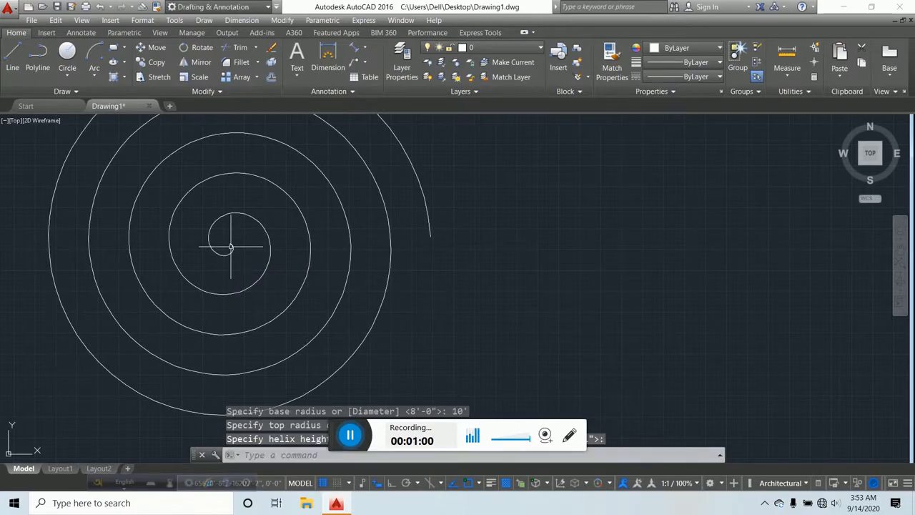
key("Escape")
key("Escape")
key("Escape")
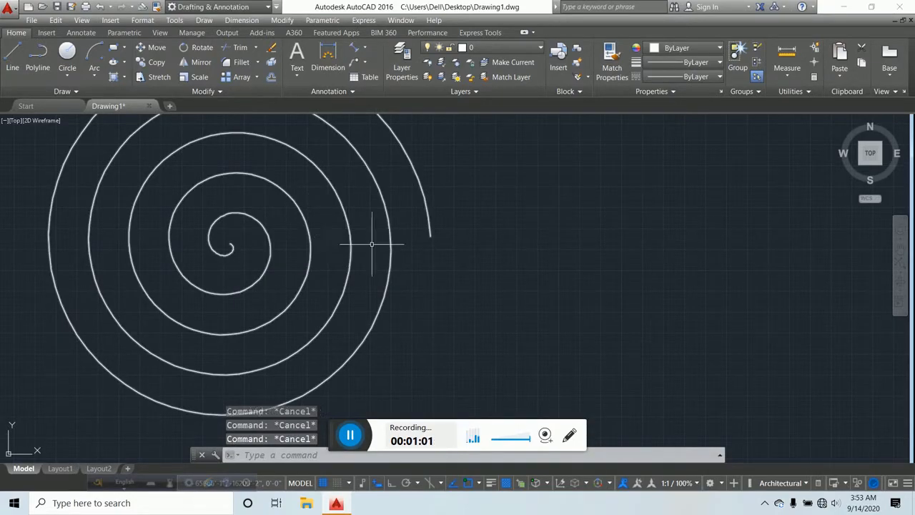
Add an aligned dimension from the helix's outer end to its inner end at the center.
left_click(355, 55)
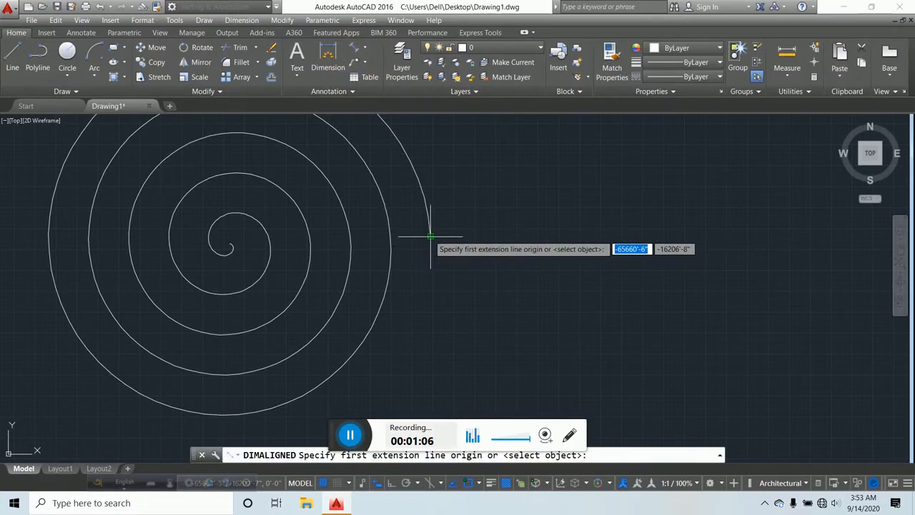
left_click(428, 235)
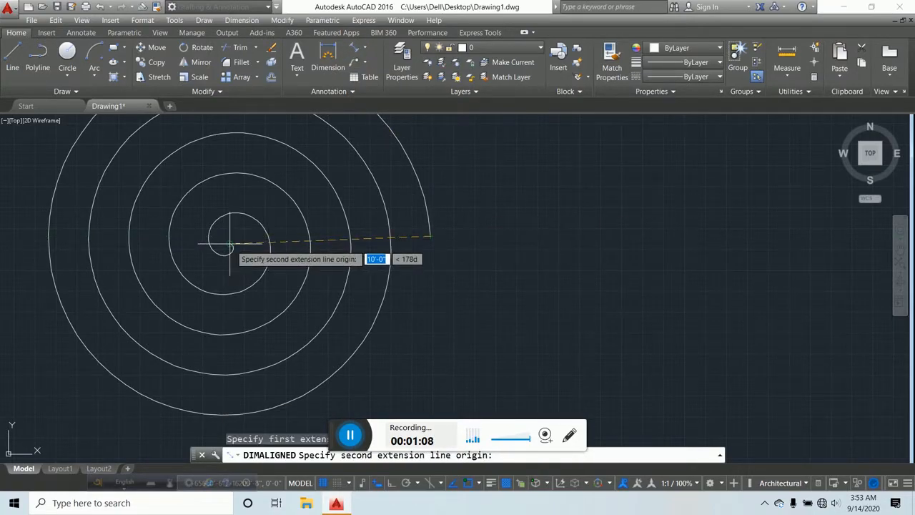
scroll(230, 243, "up", 3)
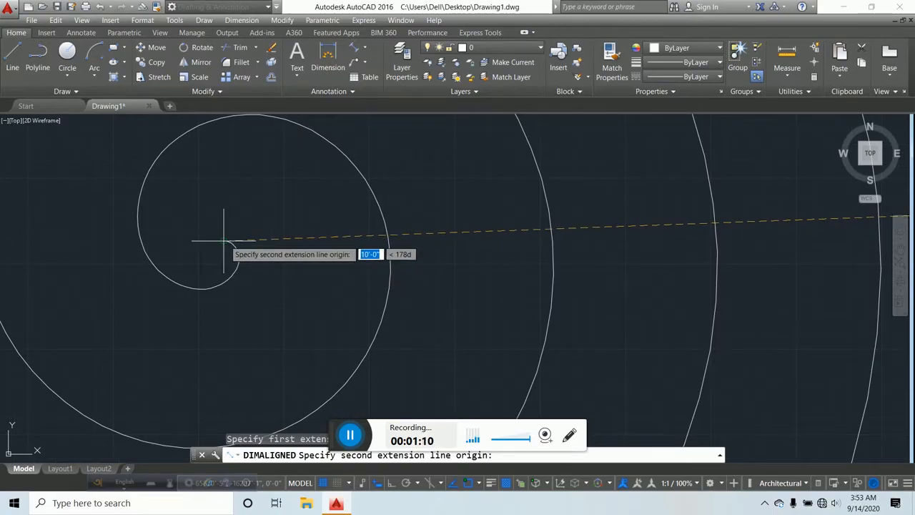
left_click(224, 241)
left_click(274, 205)
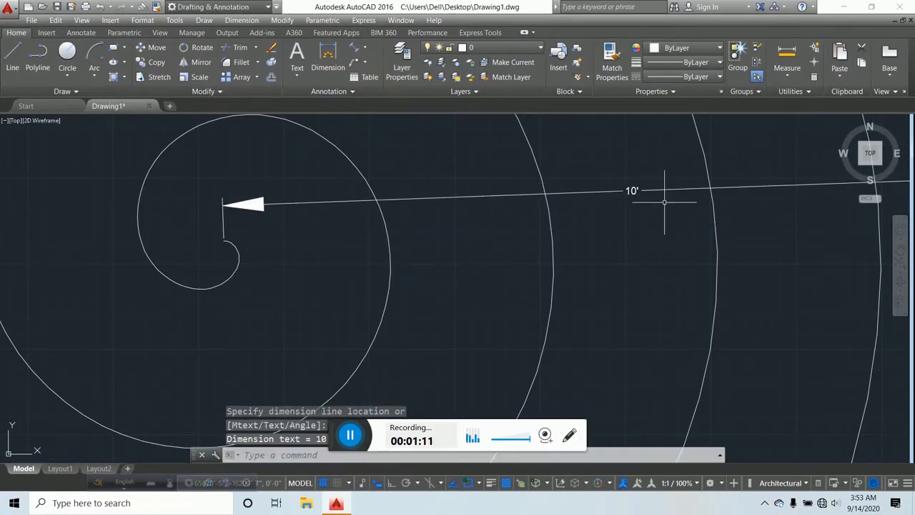
scroll(639, 190, "up", 2)
scroll(501, 190, "down", 6)
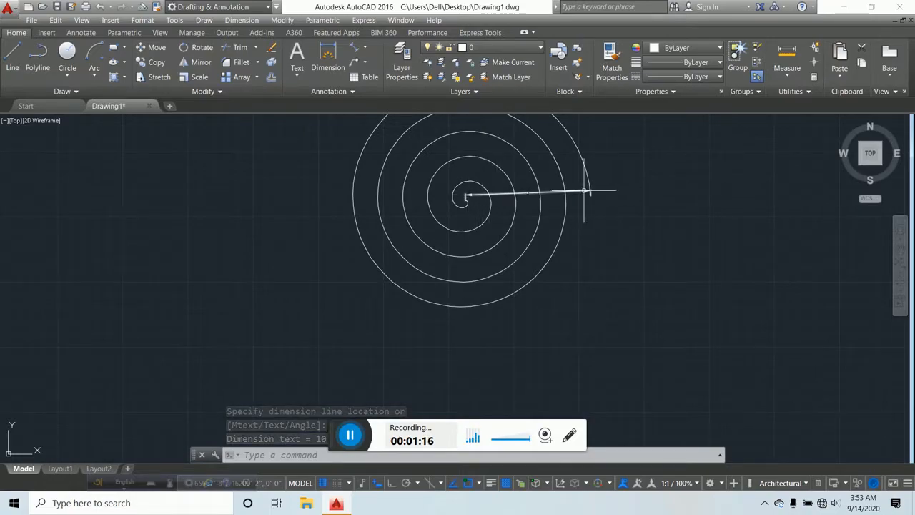
scroll(557, 187, "down", 4)
middle_click_drag(537, 190, 414, 207)
key("Escape")
key("Escape")
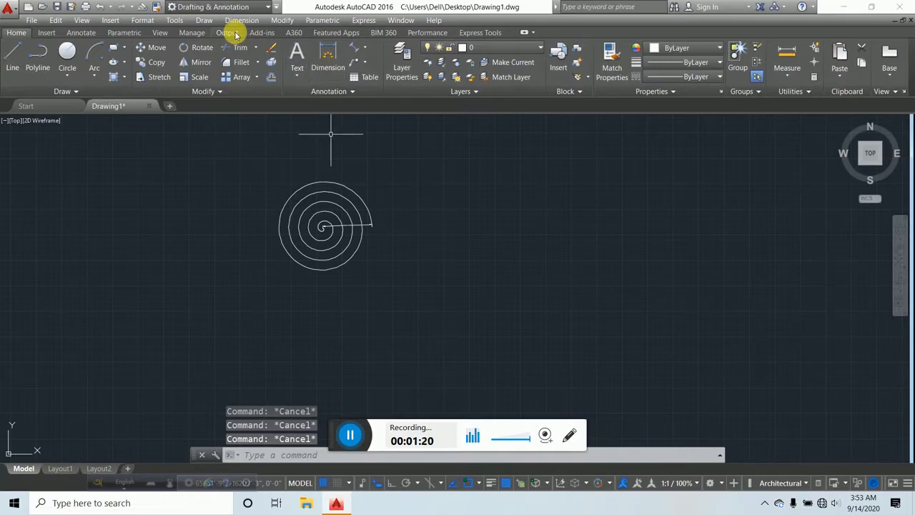
Draw a second helix beside the first with a 5' base radius, a larger top radius, and the default height.
left_click(205, 22)
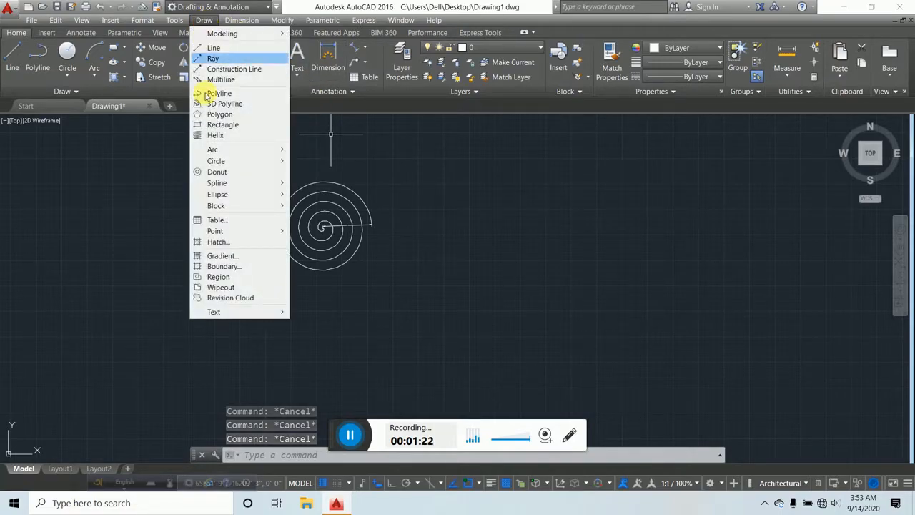
left_click(215, 135)
scroll(149, 182, "down", 3)
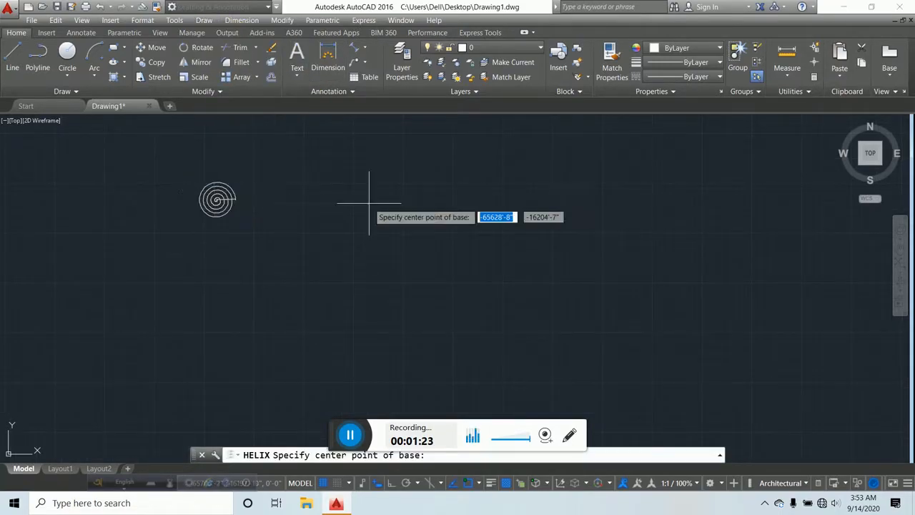
left_click(377, 235)
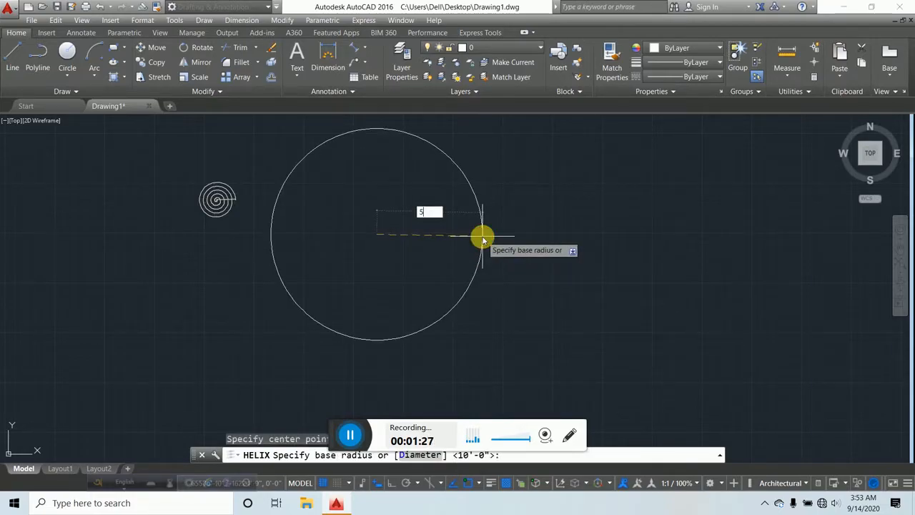
left_click(482, 239)
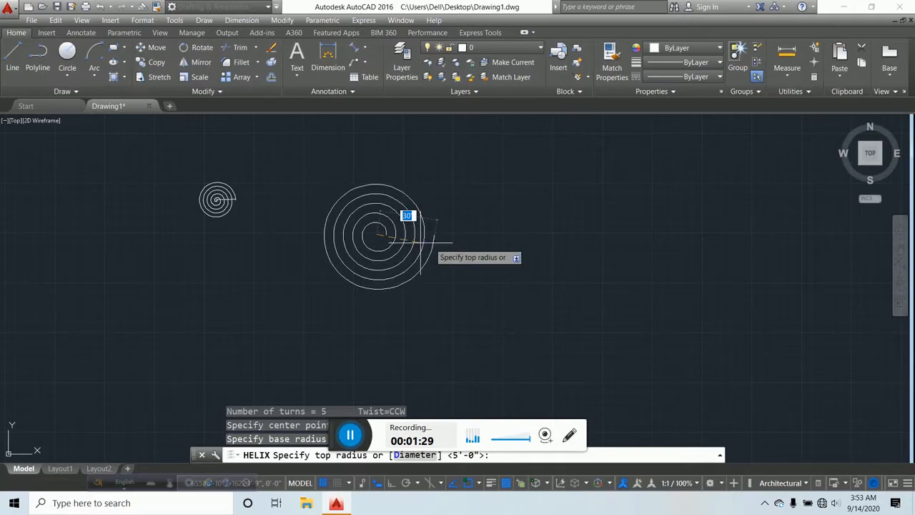
scroll(381, 232, "down", 2)
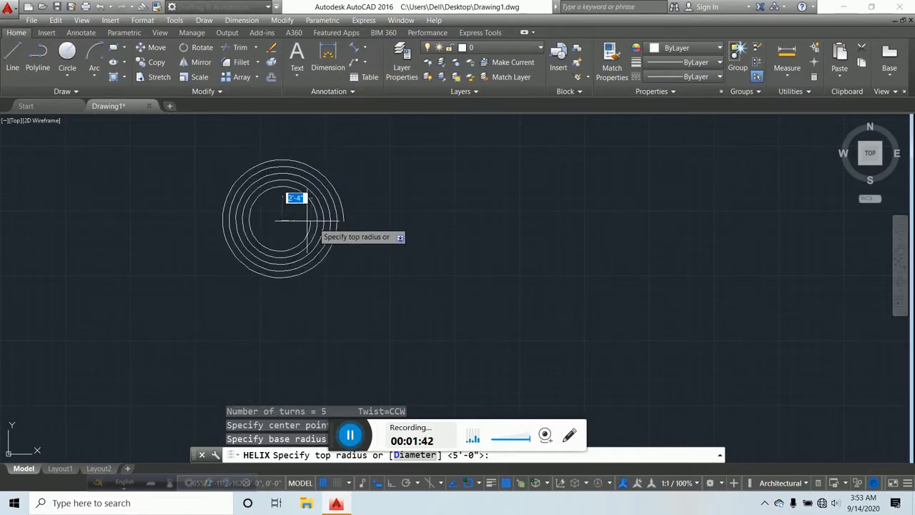
left_click(453, 227)
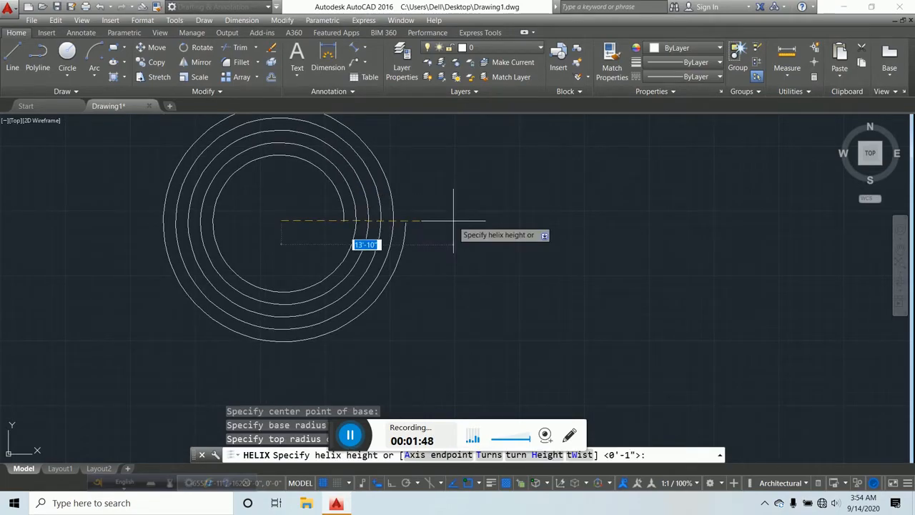
left_click(453, 227)
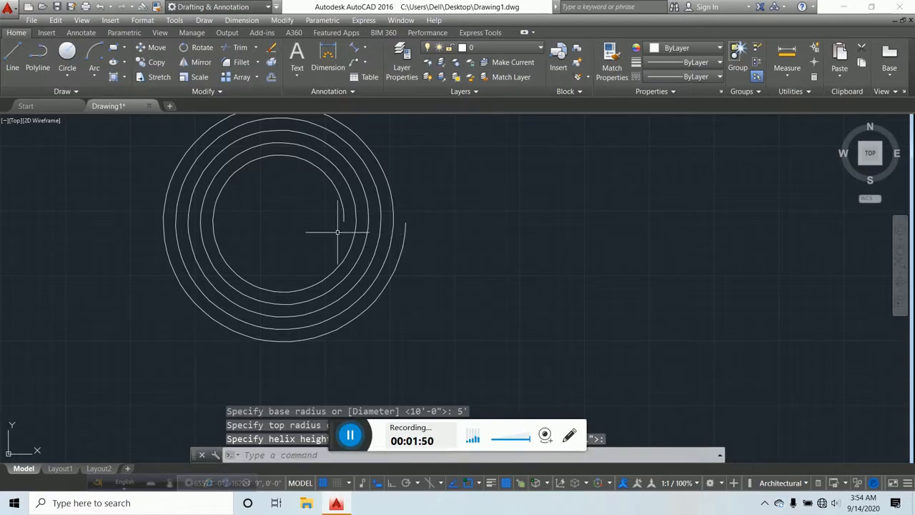
middle_click_drag(317, 226, 358, 231)
key("Escape")
key("Escape")
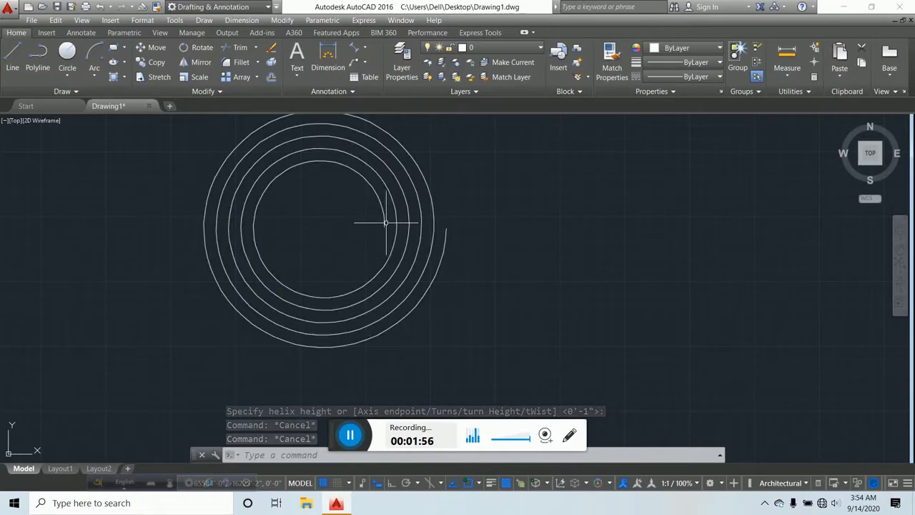
Compare the inner and outer ends of the dimensioned helix with those of the second helix.
scroll(462, 200, "down", 5)
scroll(176, 129, "up", 6)
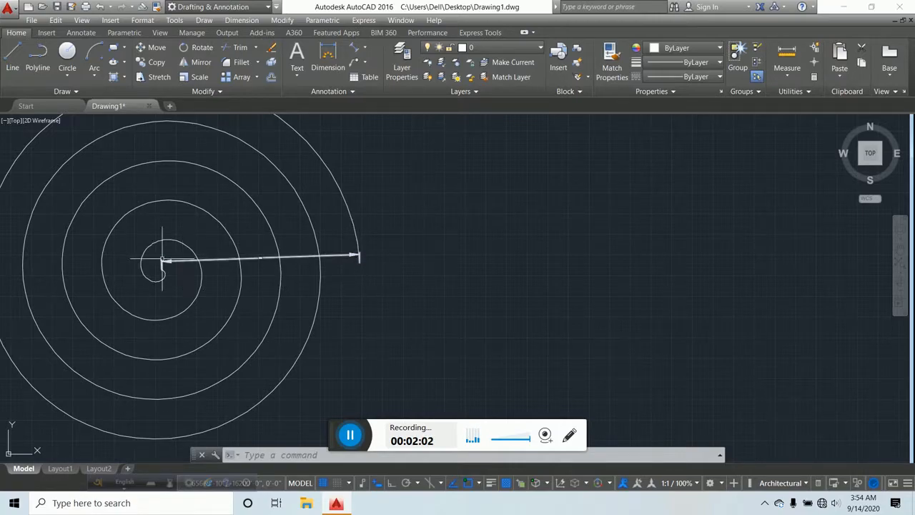
scroll(164, 260, "down", 6)
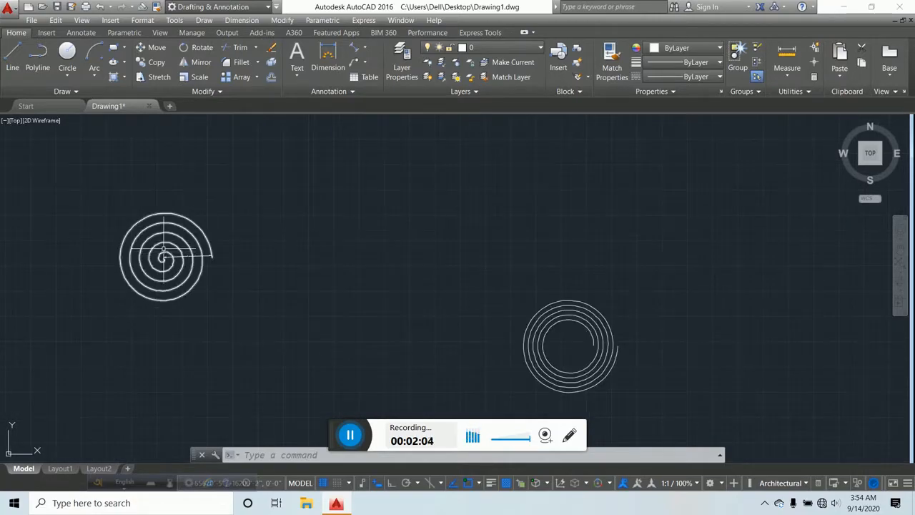
scroll(444, 311, "up", 3)
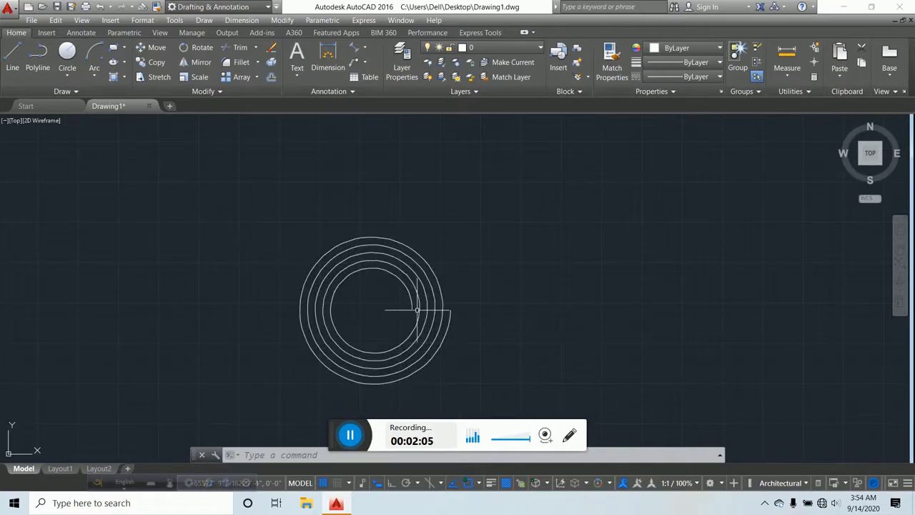
scroll(451, 312, "up", 5)
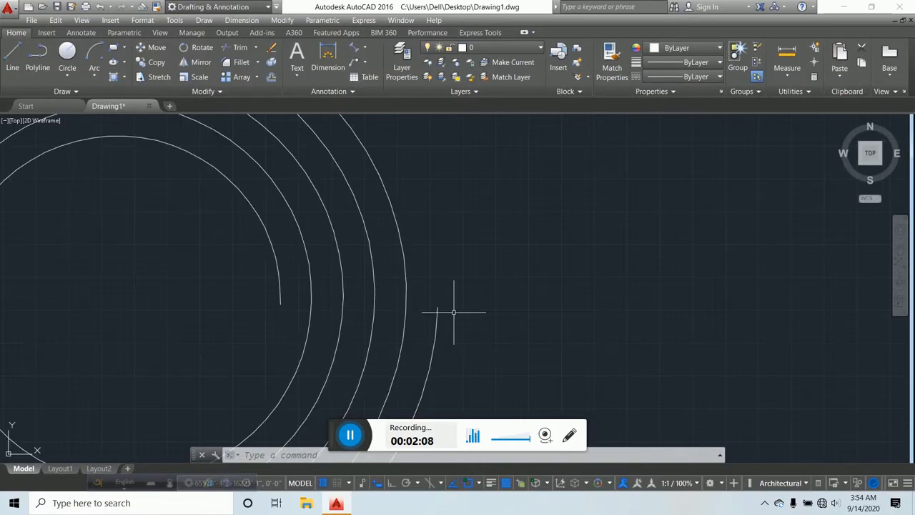
scroll(439, 308, "down", 8)
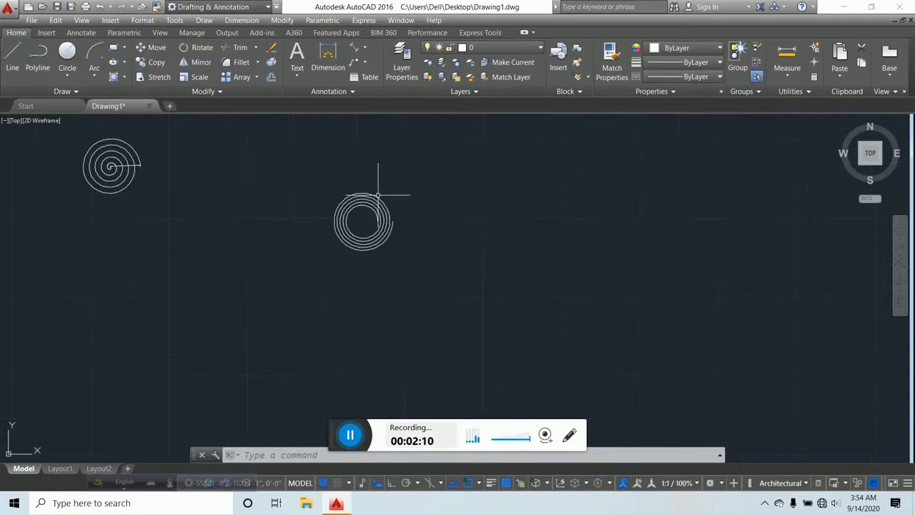
key("Escape")
key("Escape")
key("Escape")
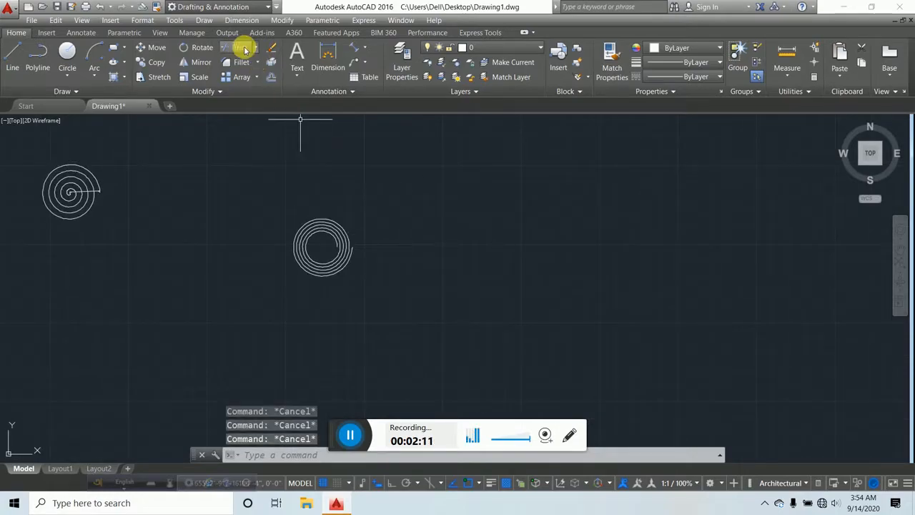
Place a third helix below the other two with a 10' base radius and a top radius of 6.
left_click(203, 22)
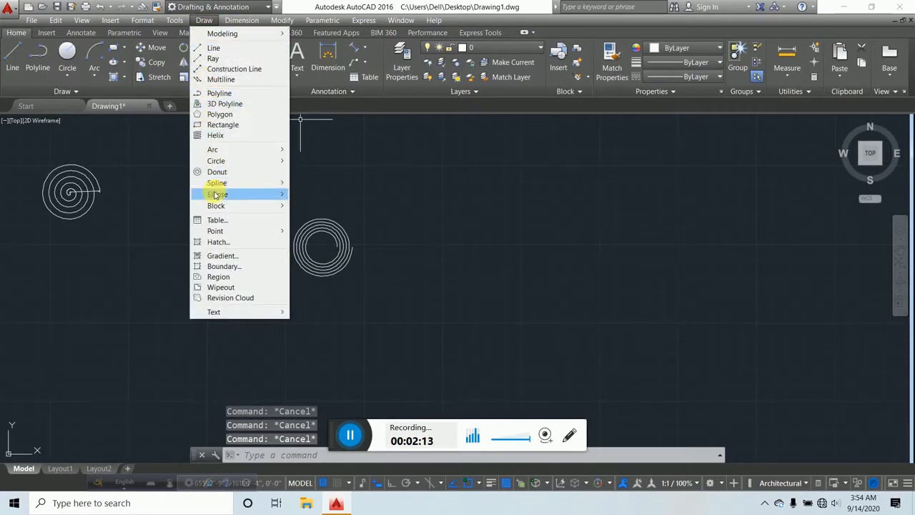
left_click(215, 136)
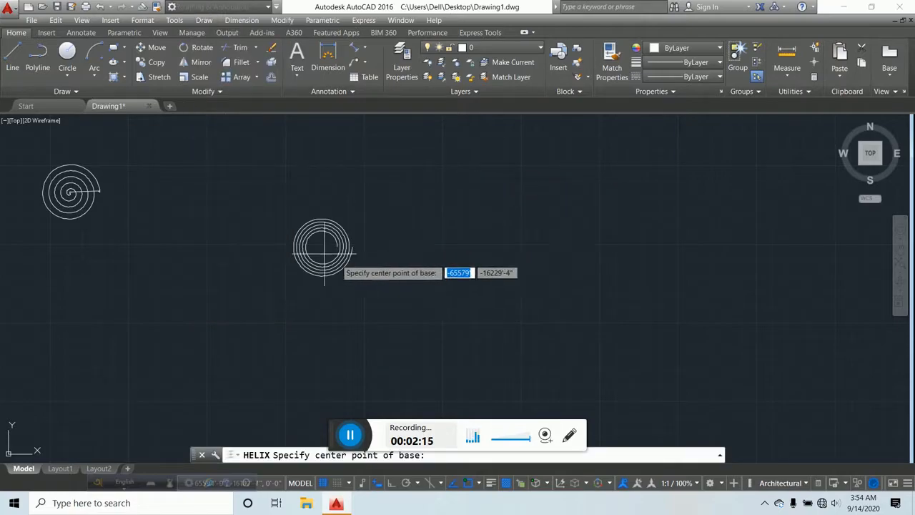
scroll(312, 178, "down", 3)
scroll(231, 279, "up", 2)
left_click(236, 264)
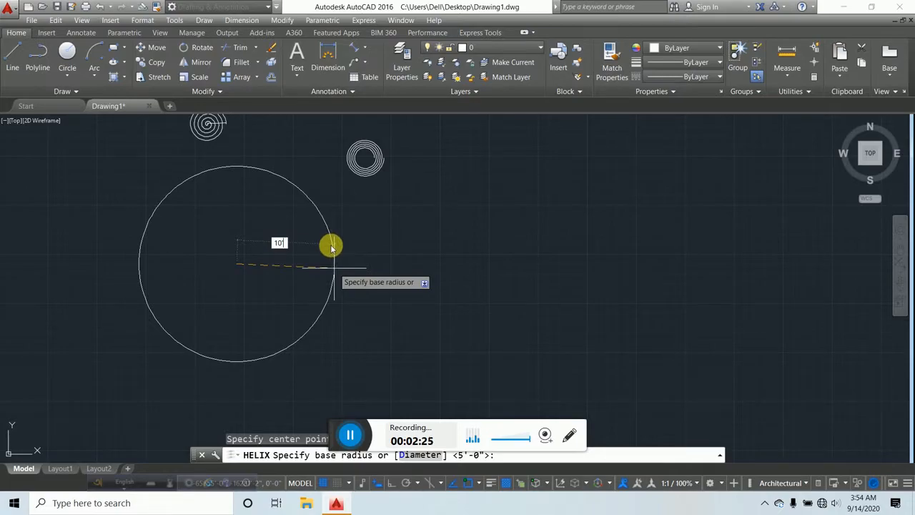
left_click(333, 267)
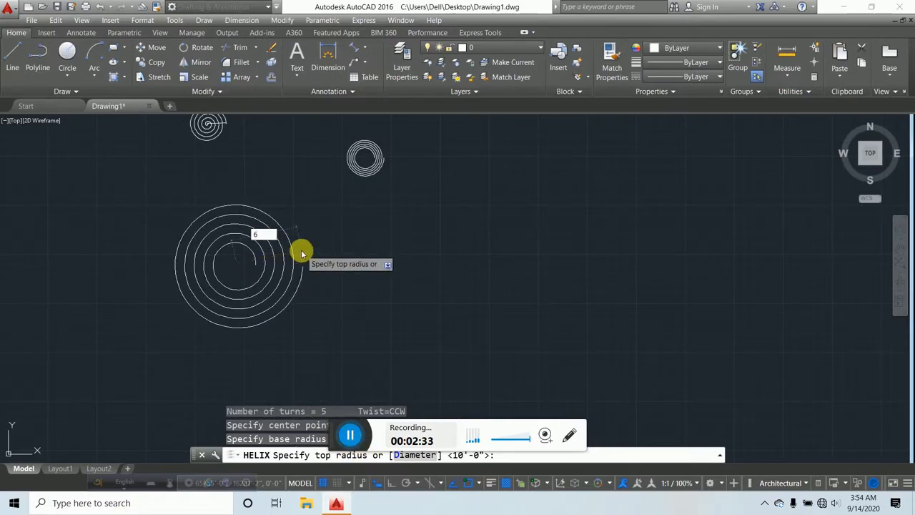
type("6")
key("Return")
scroll(229, 257, "up", 3)
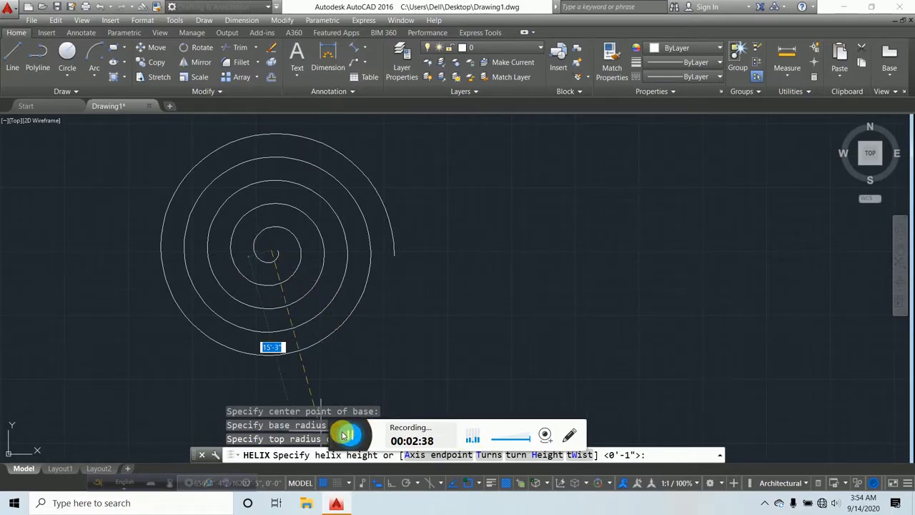
Set the third helix to 7 turns and complete it with the default height.
left_click_drag(338, 441, 61, 469)
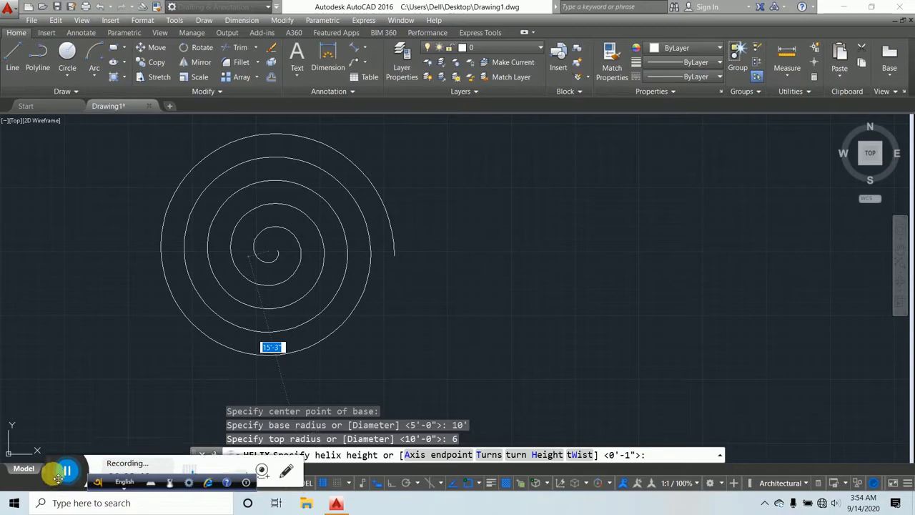
left_click(491, 456)
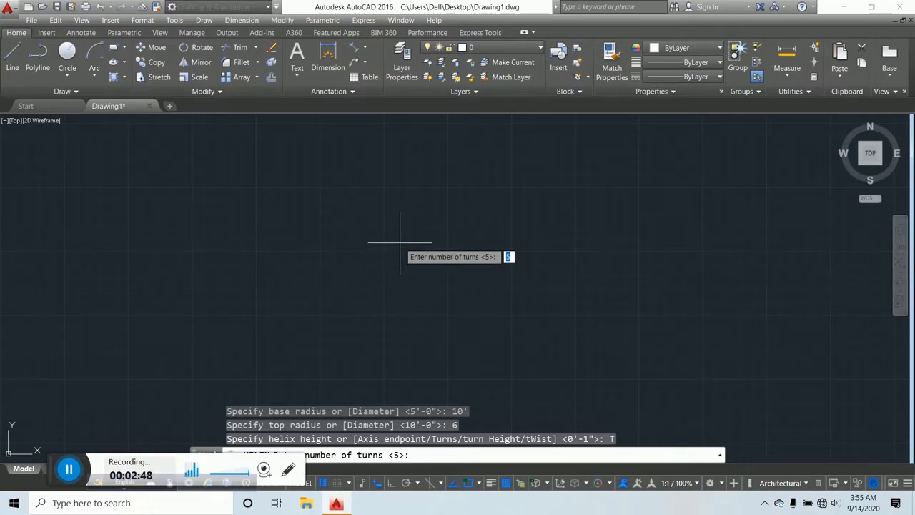
type("7")
key("Return")
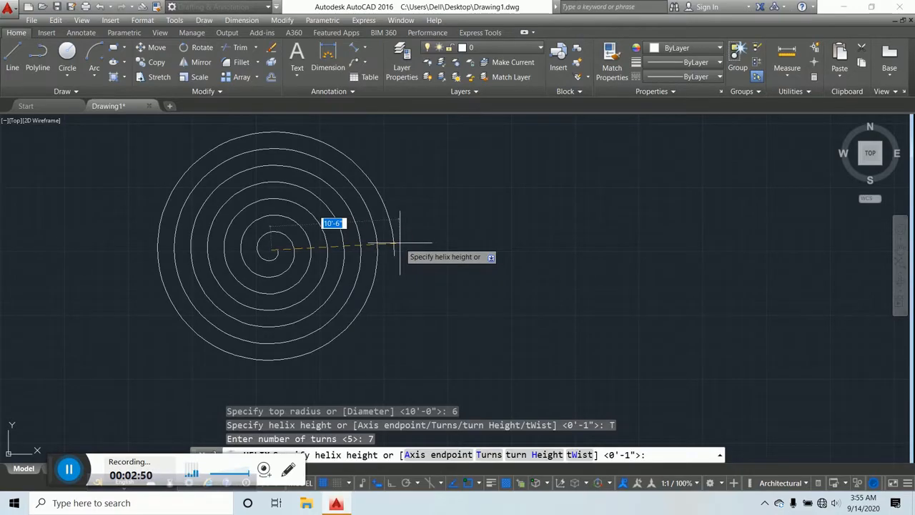
key("Return")
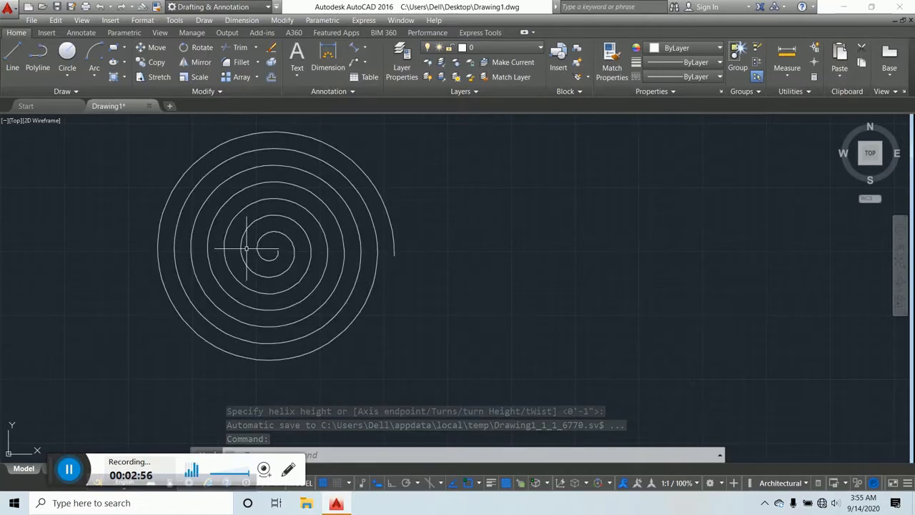
Add an aligned dimension from the third helix's inner end to its outer end, with the dimension line below the center.
left_click(355, 49)
left_click(273, 252)
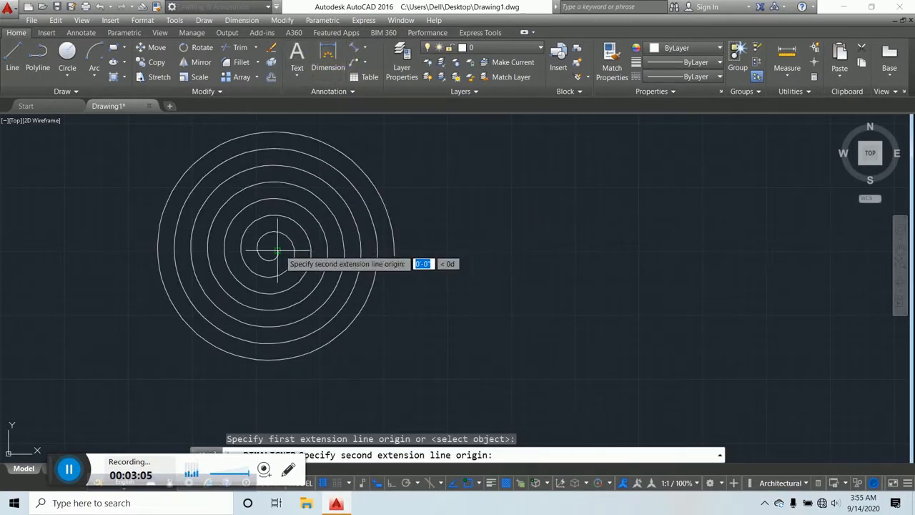
left_click(398, 256)
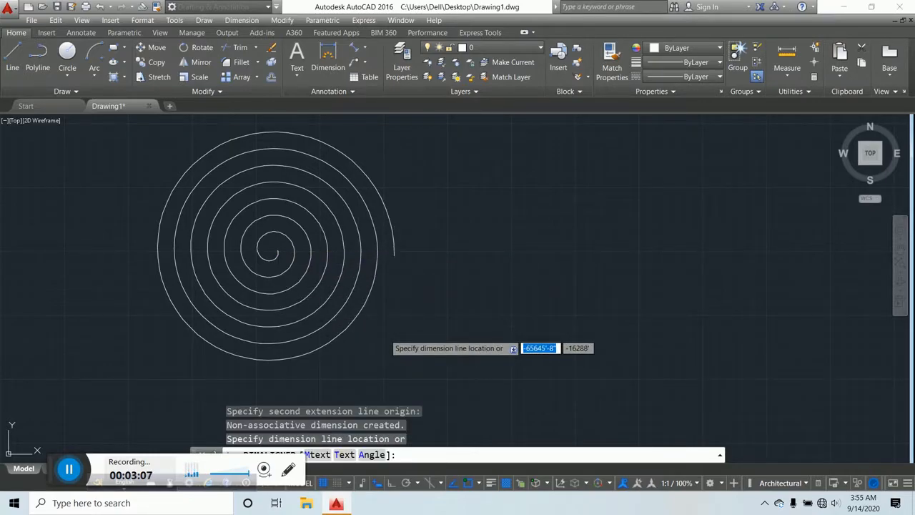
scroll(357, 293, "up", 5)
scroll(360, 290, "down", 5)
scroll(360, 291, "up", 2)
scroll(354, 300, "down", 3)
scroll(344, 251, "up", 1)
scroll(354, 279, "up", 4)
scroll(379, 286, "down", 2)
scroll(411, 269, "down", 2)
middle_click_drag(412, 269, 405, 279)
Delete the aligned dimension from the third helix.
key("Escape")
key("Escape")
left_click(464, 286)
left_click(441, 274)
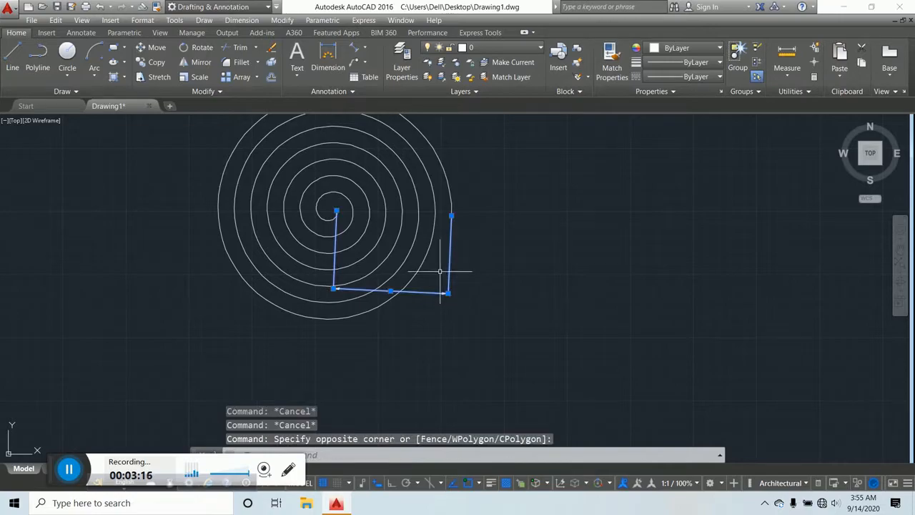
key("Delete")
scroll(435, 265, "down", 2)
key("Escape")
key("Escape")
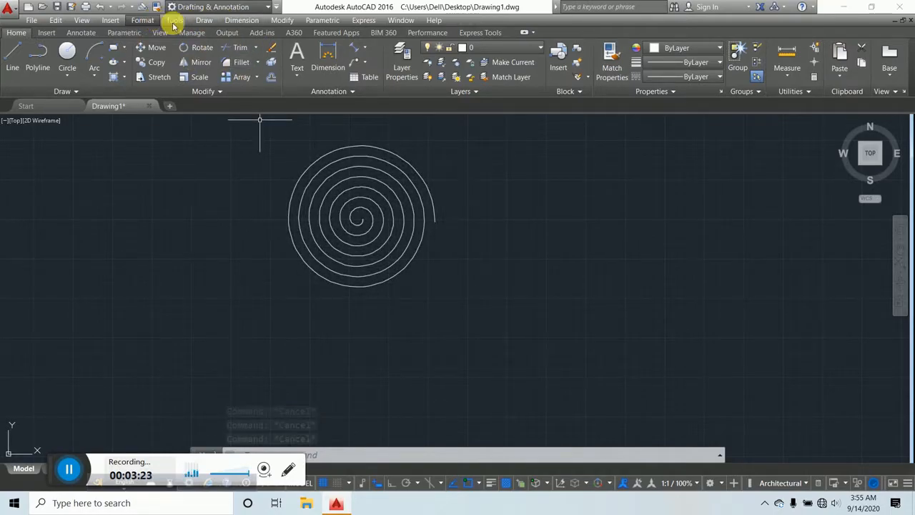
left_click(204, 20)
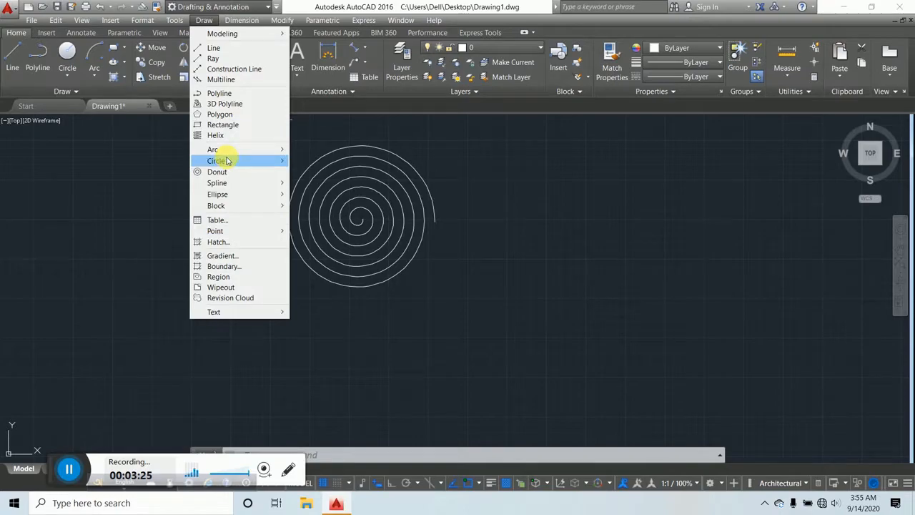
mouse_move(227, 161)
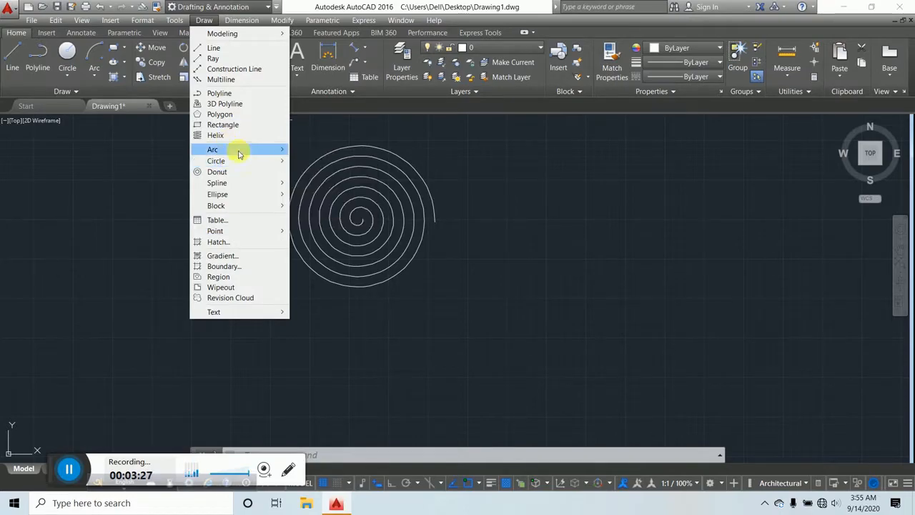
left_click(98, 81)
left_click(94, 74)
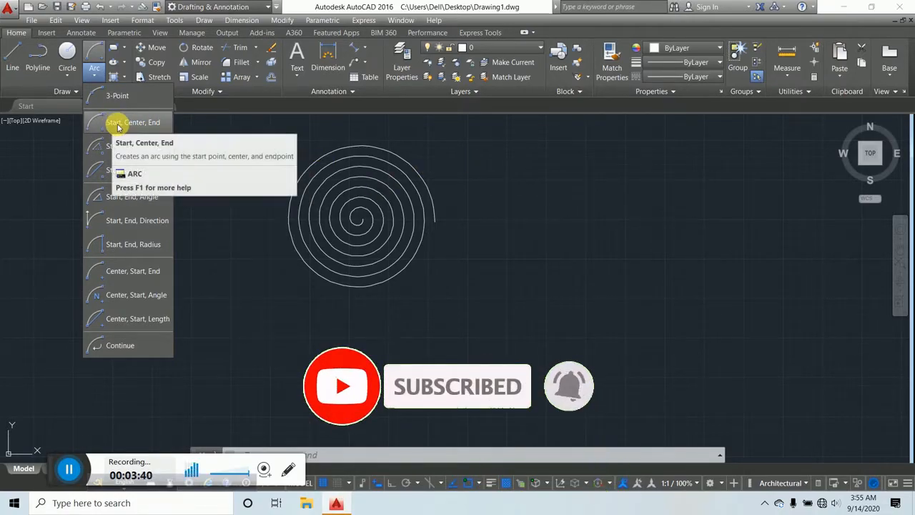
With Ortho on, draw a 5' vertical line downward and a 5' horizontal line leftward from its lower end, beside the helix.
left_click(13, 53)
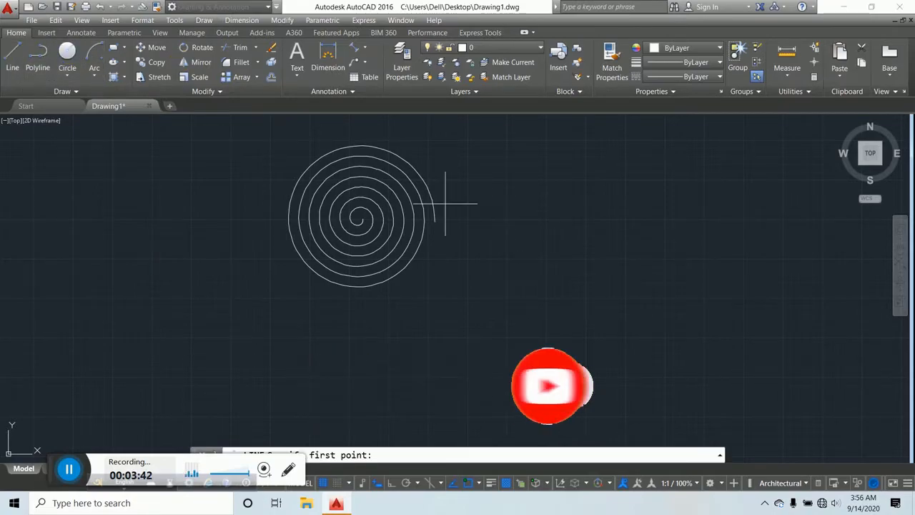
left_click(633, 217)
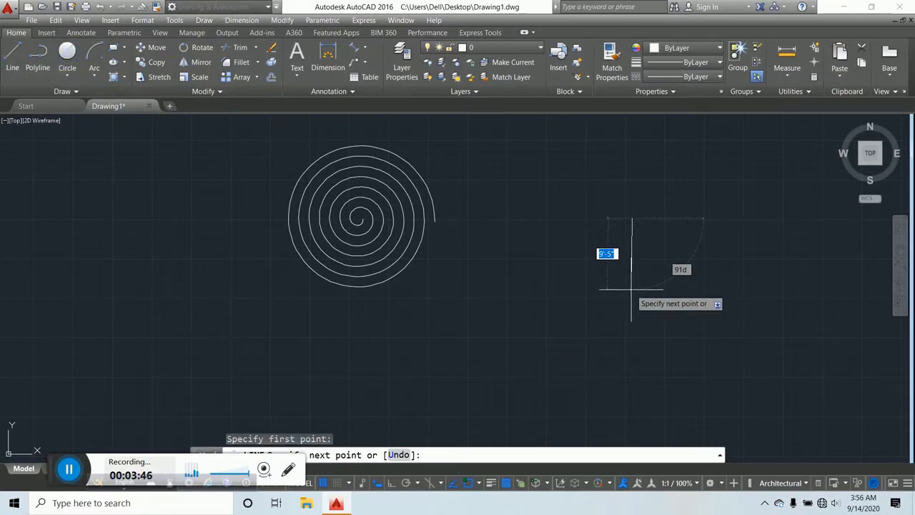
key("F8")
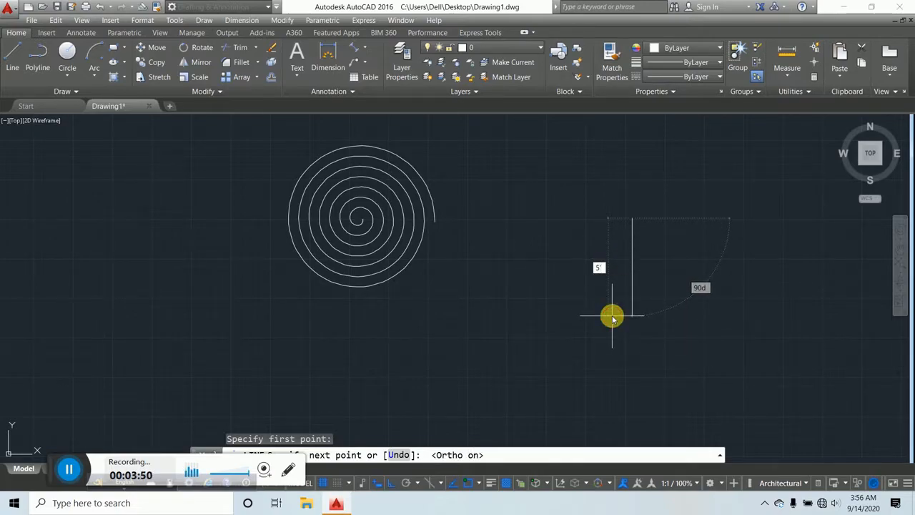
key("Return")
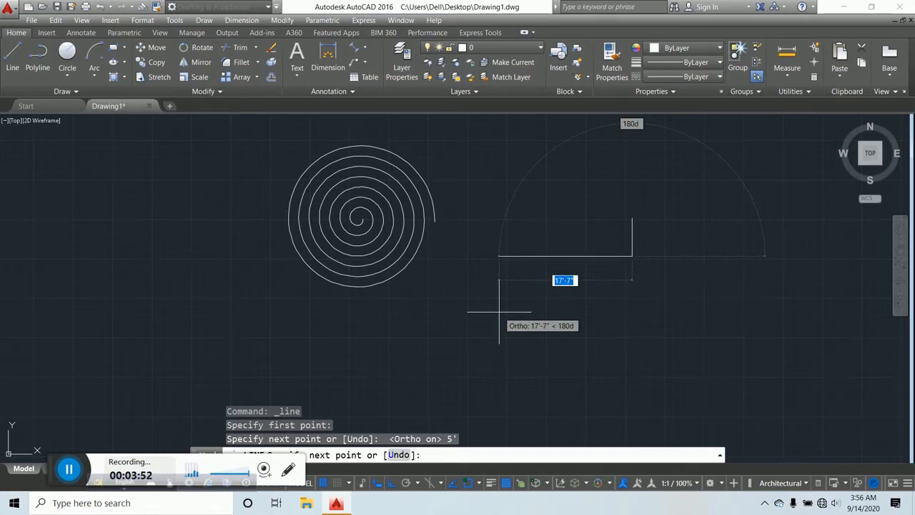
type("5")
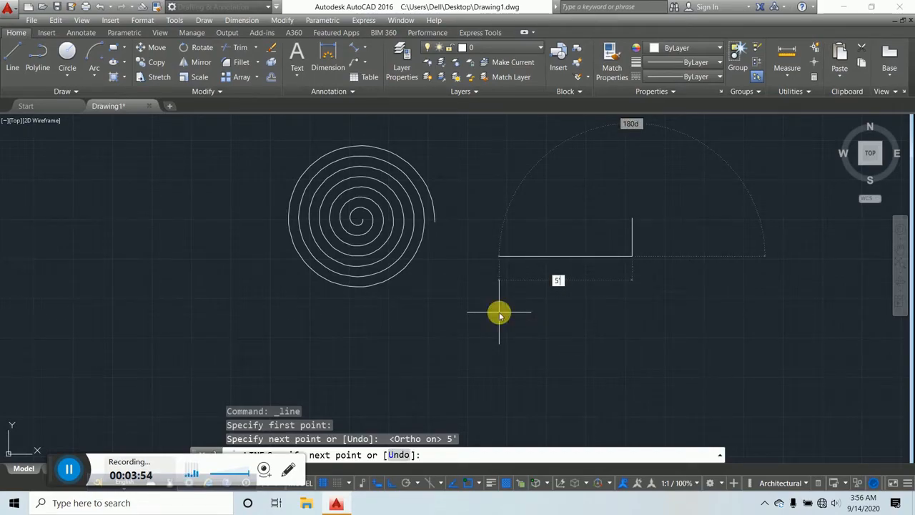
type("'")
key("Return")
scroll(648, 251, "up", 5)
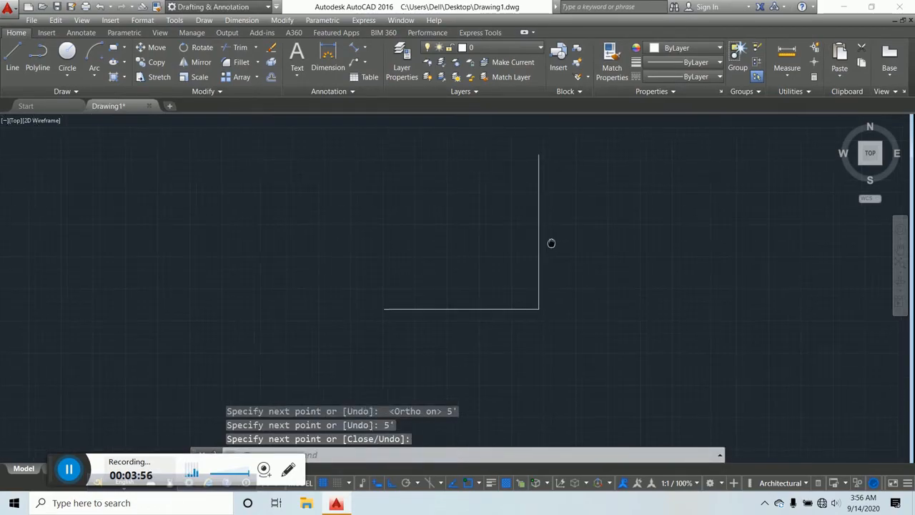
middle_click_drag(556, 241, 541, 249)
key("Escape")
key("Escape")
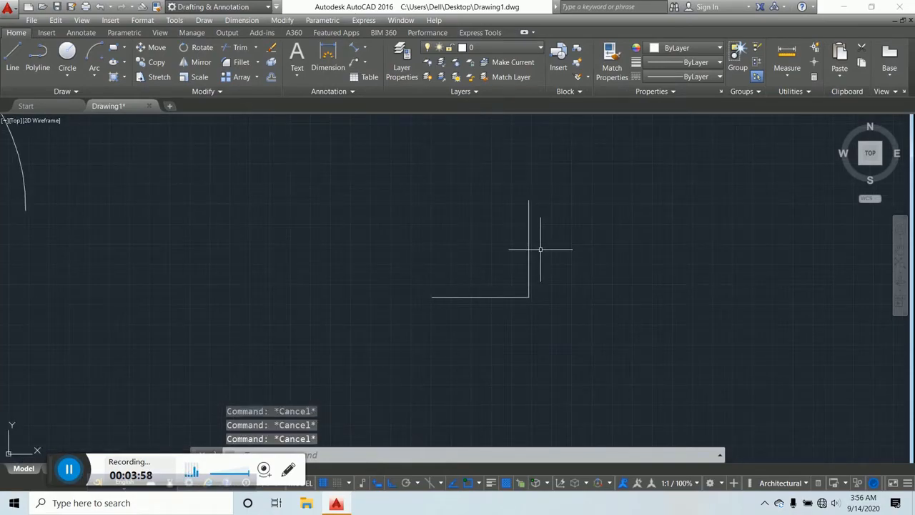
Draw a closed triangle between the helix and the L-shaped lines, with a horizontal base and Ortho off for the sloped sides.
left_click(94, 72)
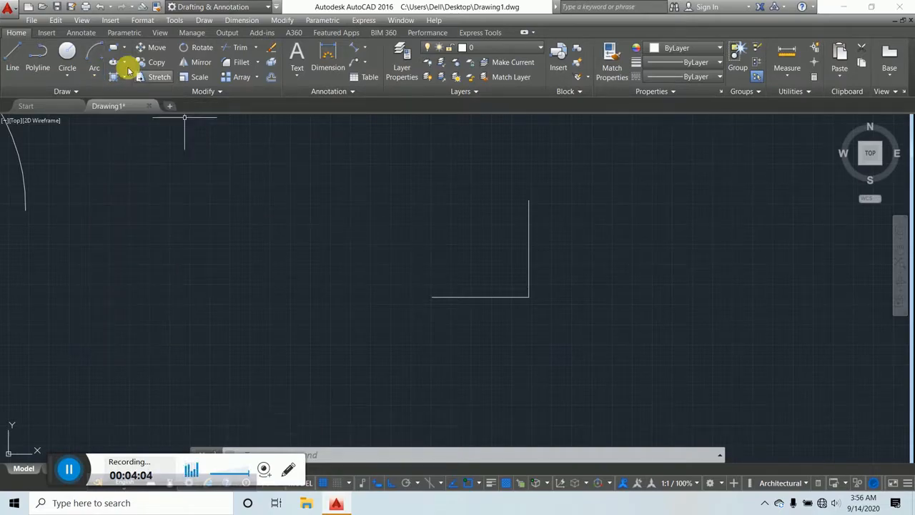
left_click(13, 51)
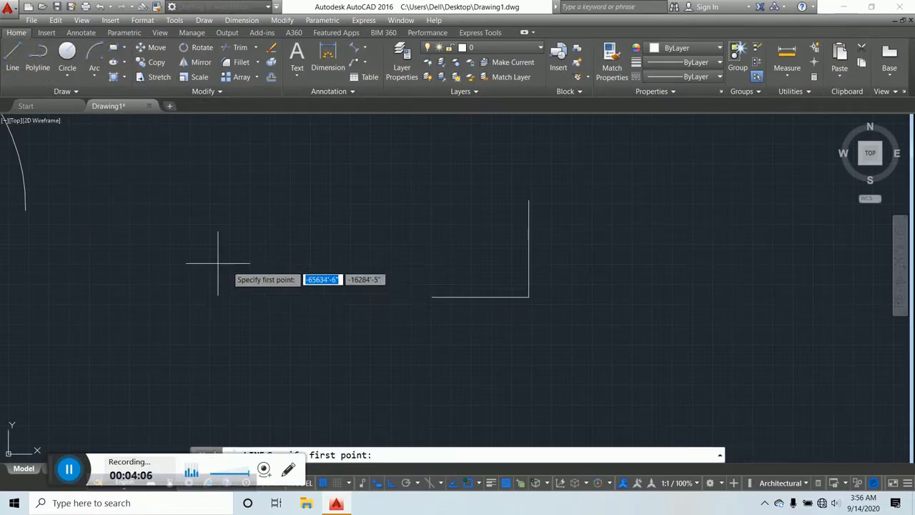
left_click(241, 275)
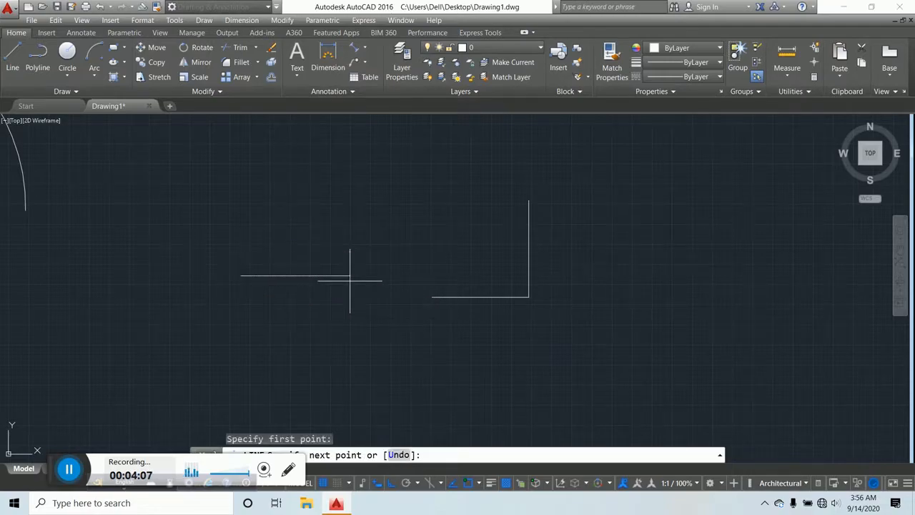
left_click(350, 280)
key("F8")
left_click(301, 180)
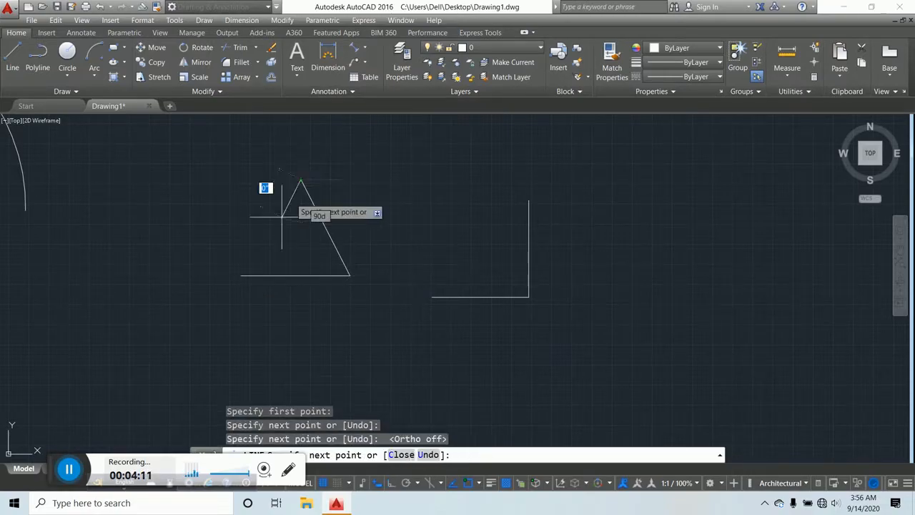
left_click(241, 274)
key("Return")
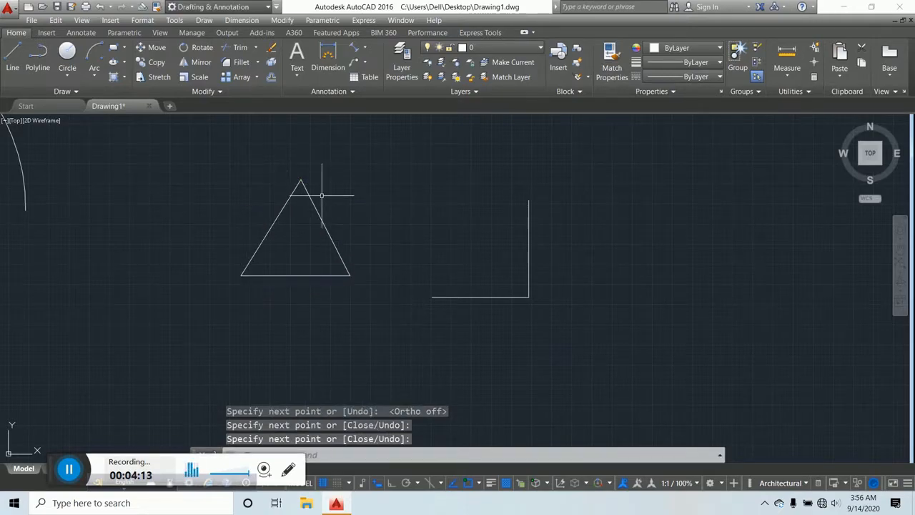
key("Escape")
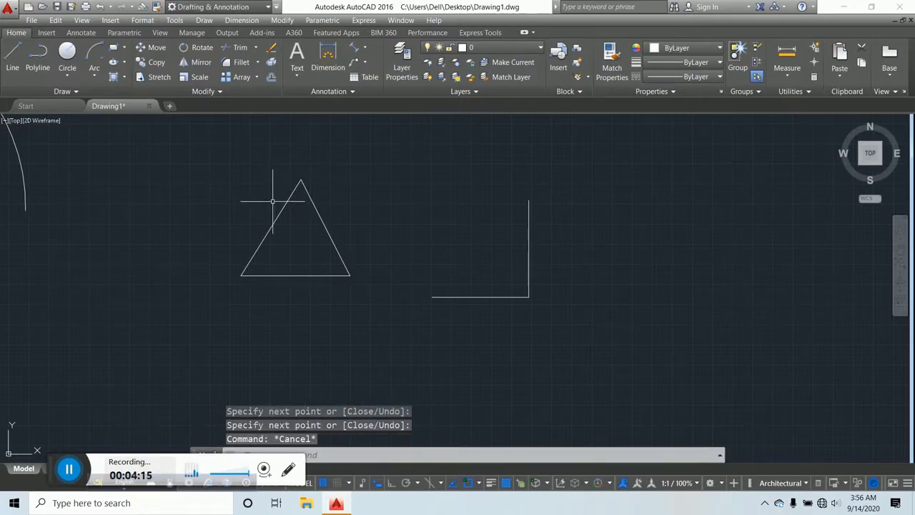
Draw a 3-point arc from the triangle's lower-left corner through its apex to the lower-right corner.
left_click(98, 79)
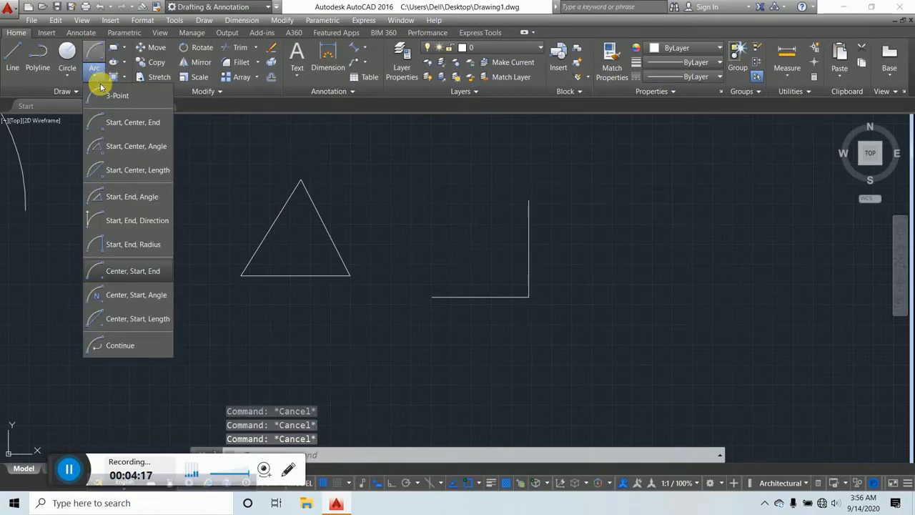
left_click(112, 95)
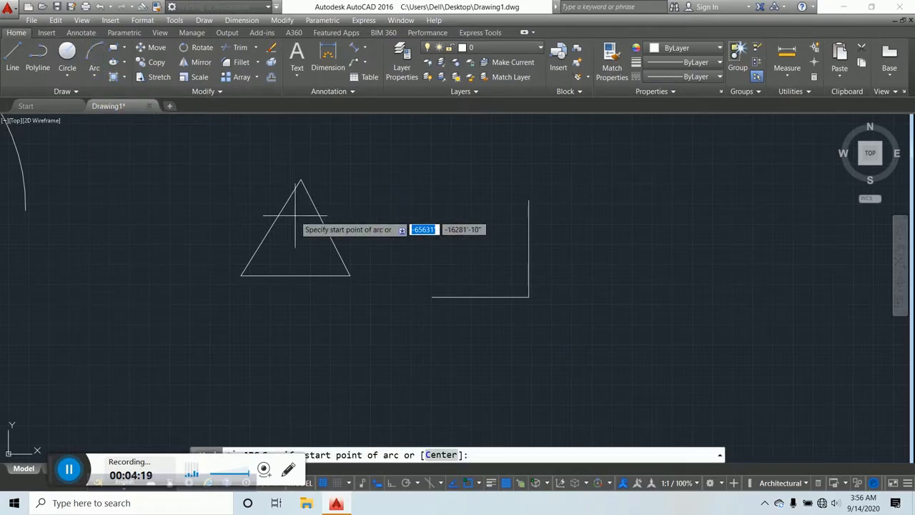
left_click(243, 273)
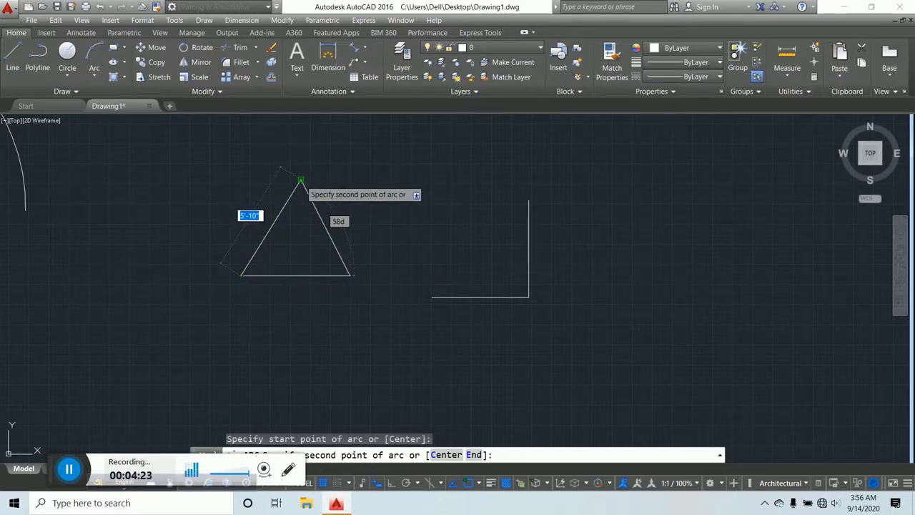
left_click(301, 180)
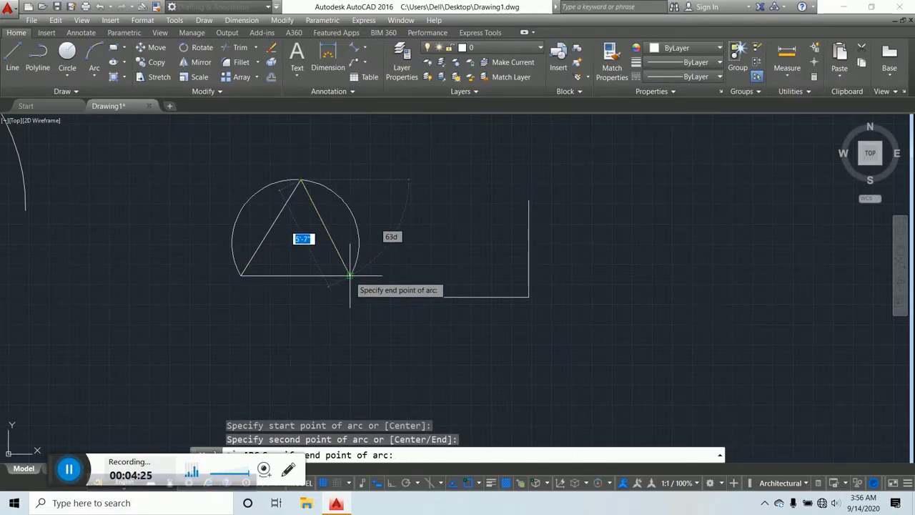
left_click(349, 276)
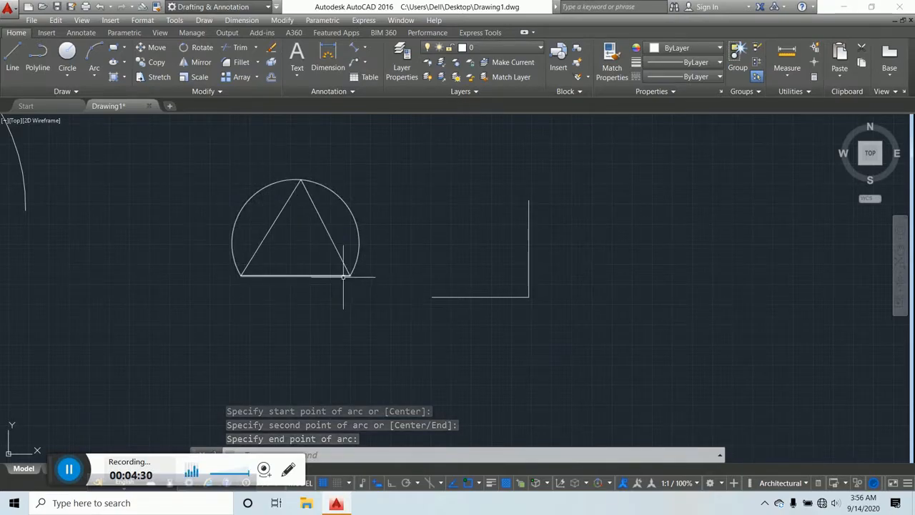
Draw a second 3-point arc from the triangle's lower-left corner through the lower-right corner to the apex.
left_click(95, 53)
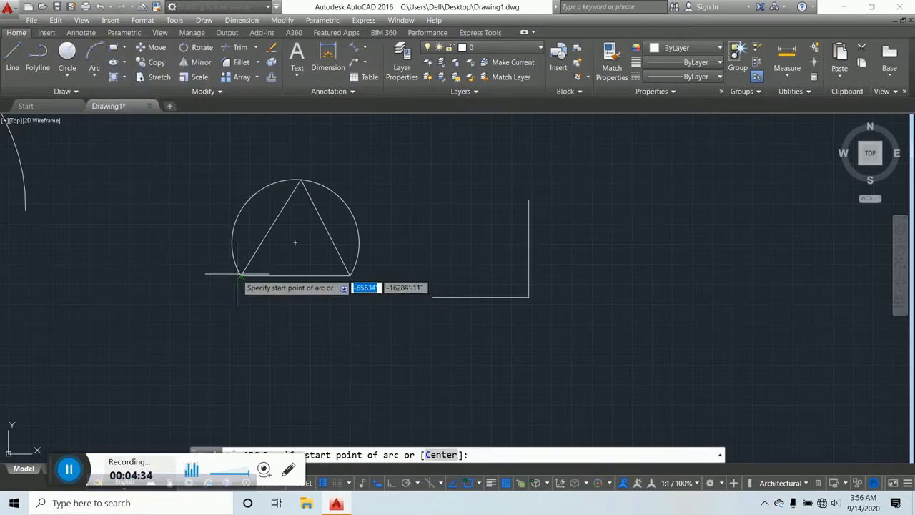
left_click(240, 274)
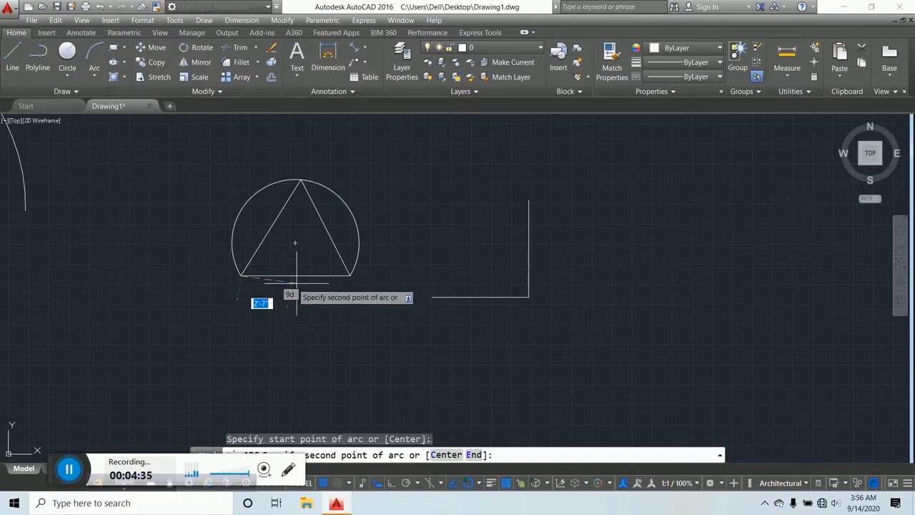
left_click(349, 274)
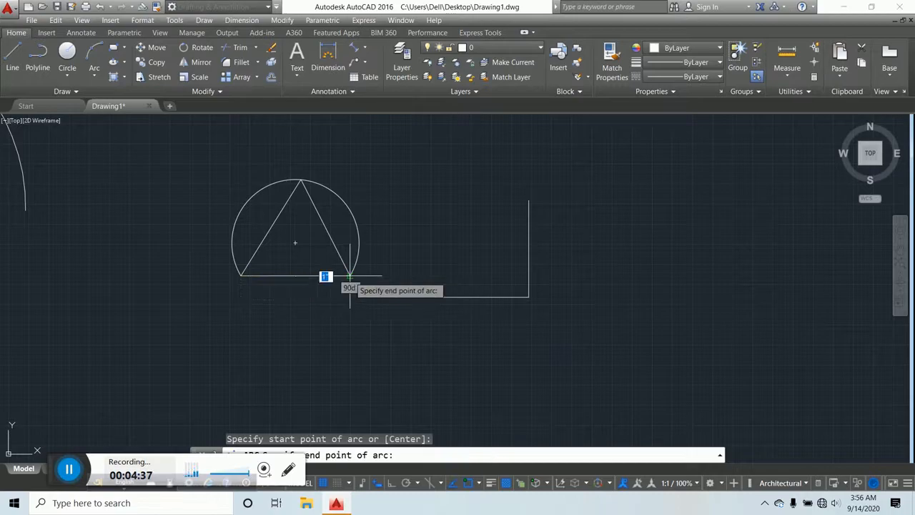
left_click(301, 180)
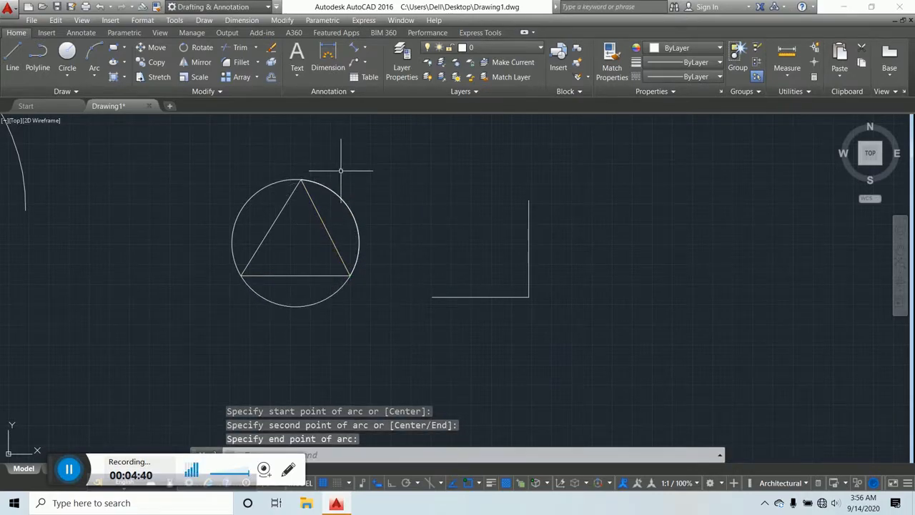
Select the second 3-point arc to examine how it runs around the triangle, and clear the selection.
left_click(284, 303)
left_click(274, 305)
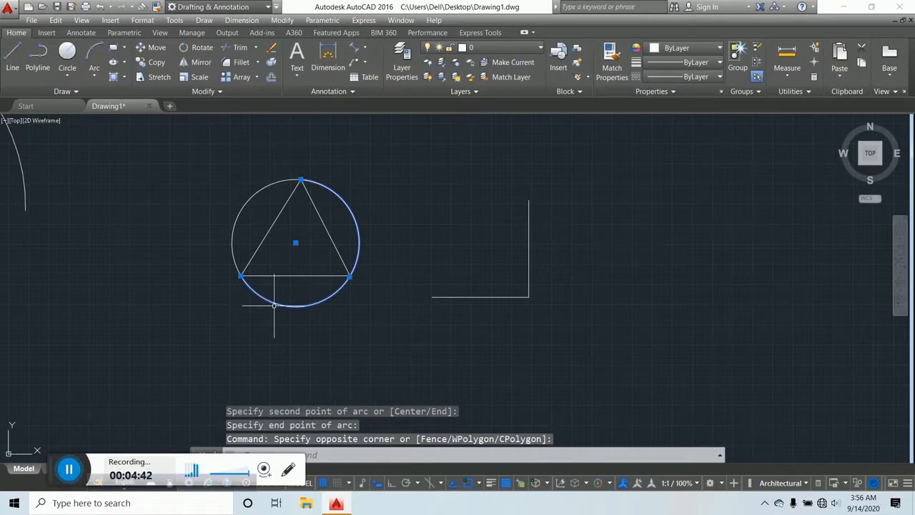
left_click(241, 202)
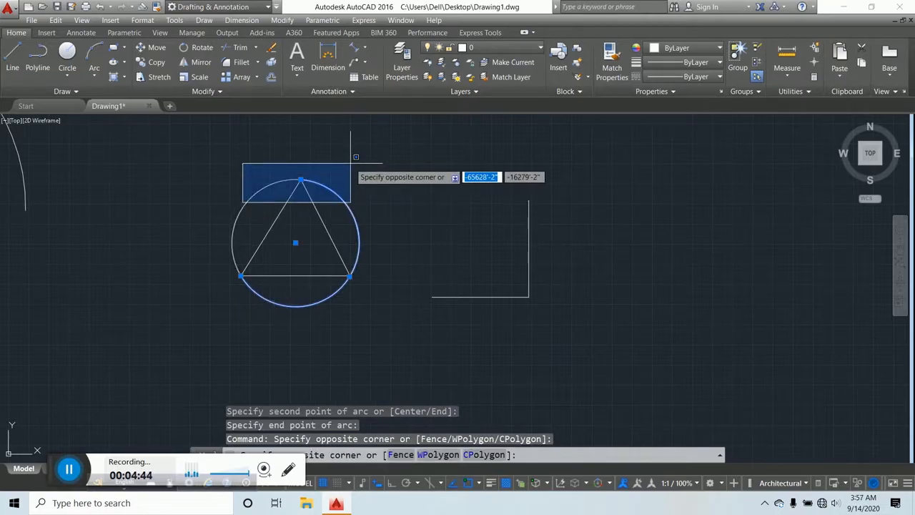
key("Escape")
key("Escape")
key("Escape")
key("Escape")
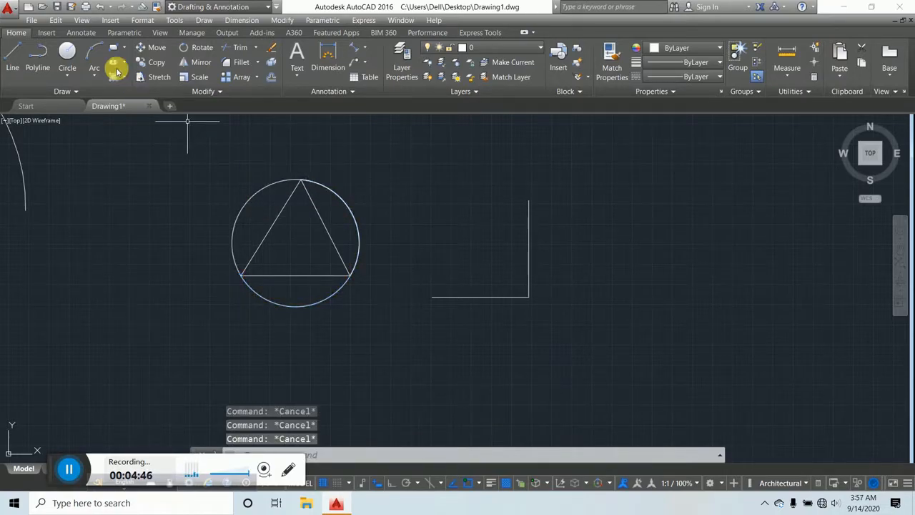
Draw a Start, Center, End arc from the vertical line's upper end, centered on the L corner, to the horizontal line's left end.
left_click(95, 75)
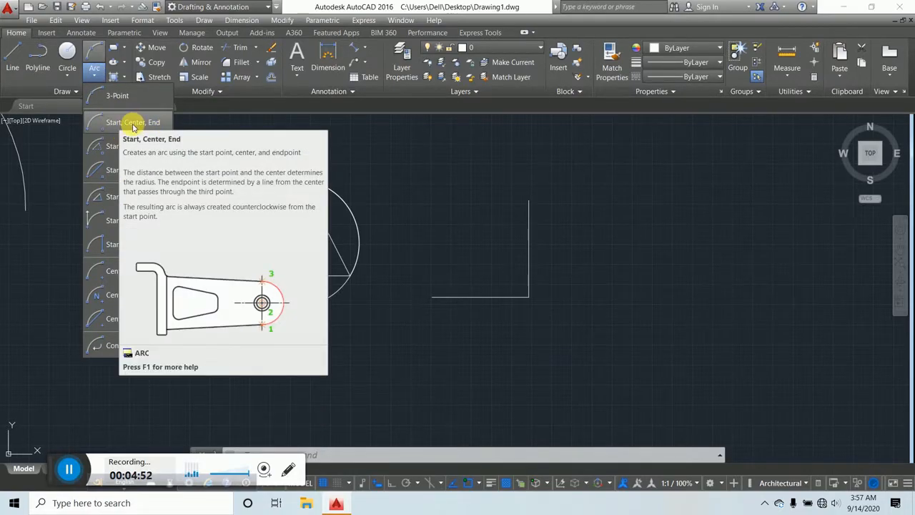
left_click(150, 123)
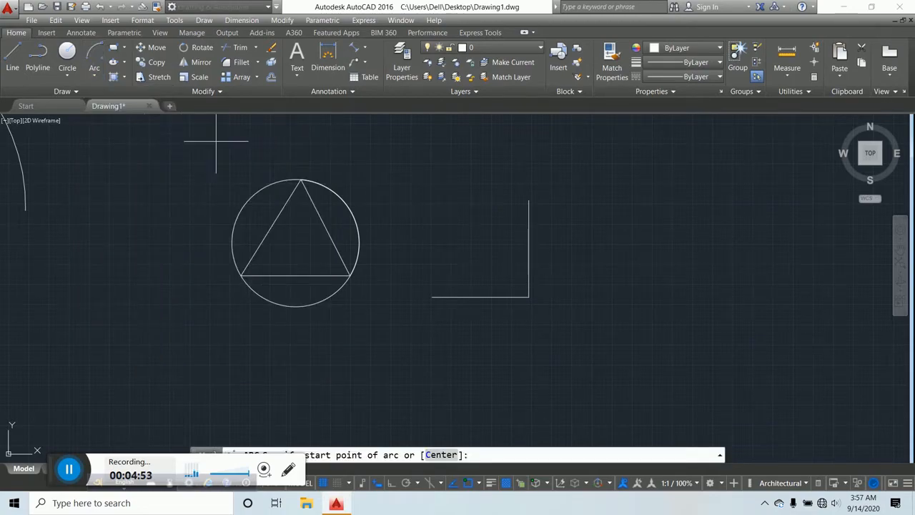
left_click(530, 201)
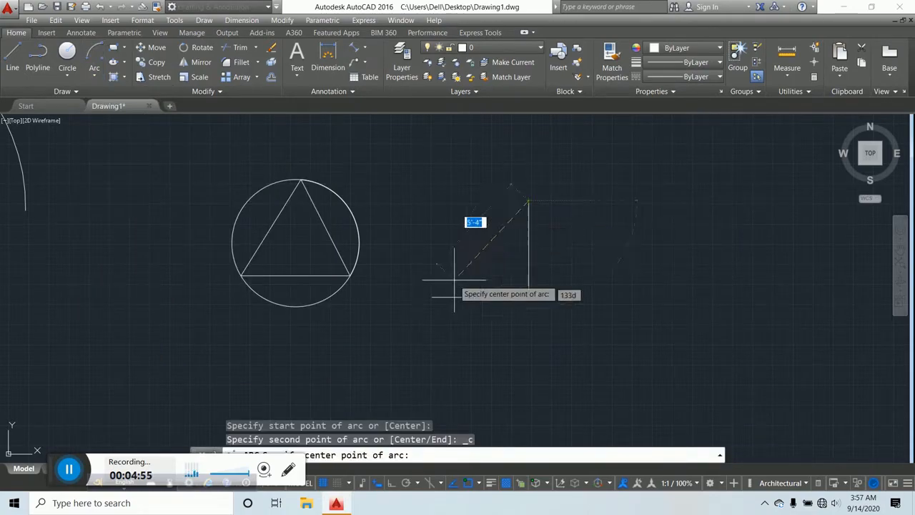
left_click(529, 296)
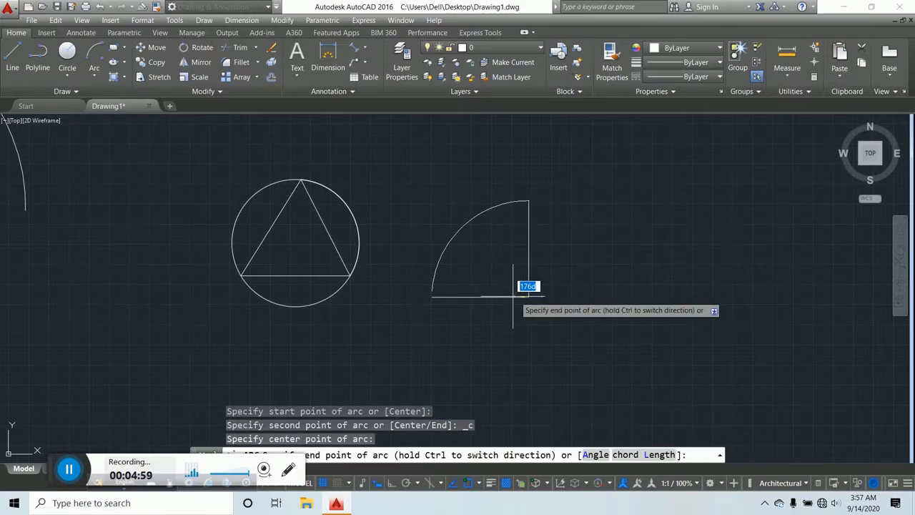
left_click(431, 297)
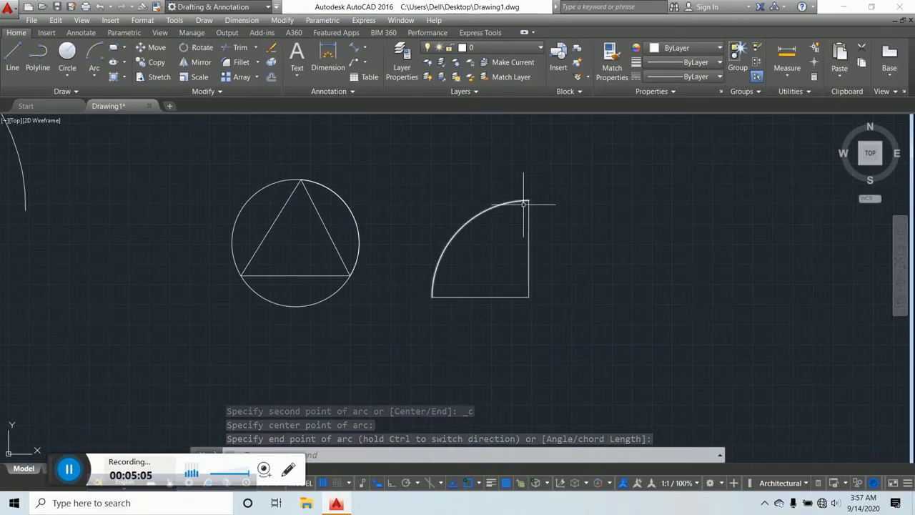
scroll(401, 223, "down", 3)
middle_click_drag(421, 198, 290, 212)
key("Escape")
key("Escape")
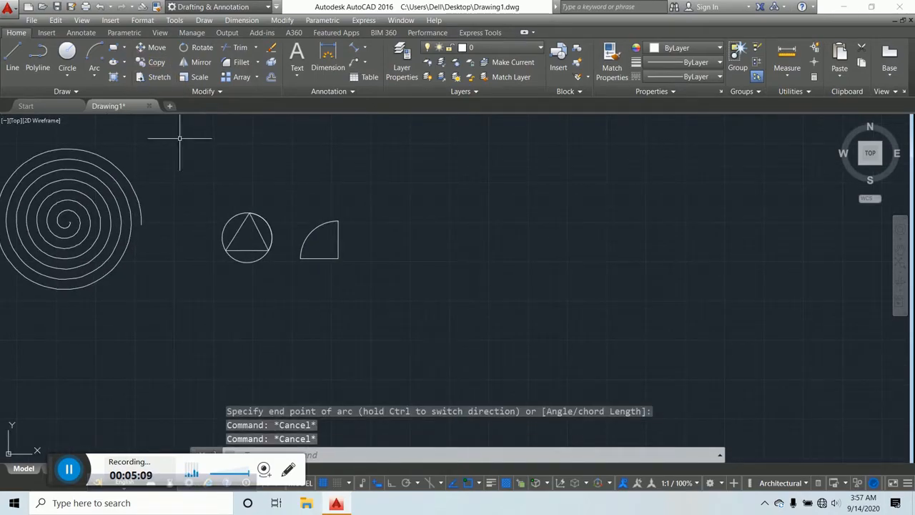
left_click(98, 77)
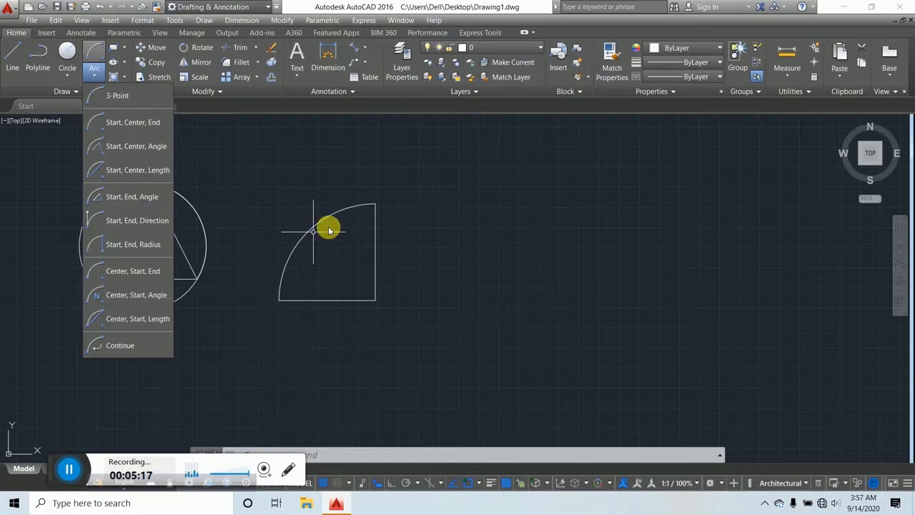
key("Escape")
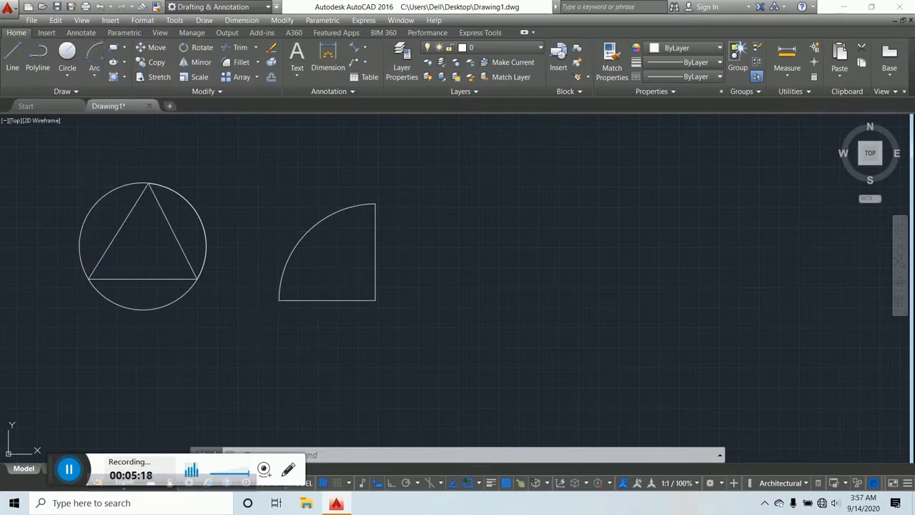
key("Escape")
key("Escape")
key("Escape")
left_click(428, 251)
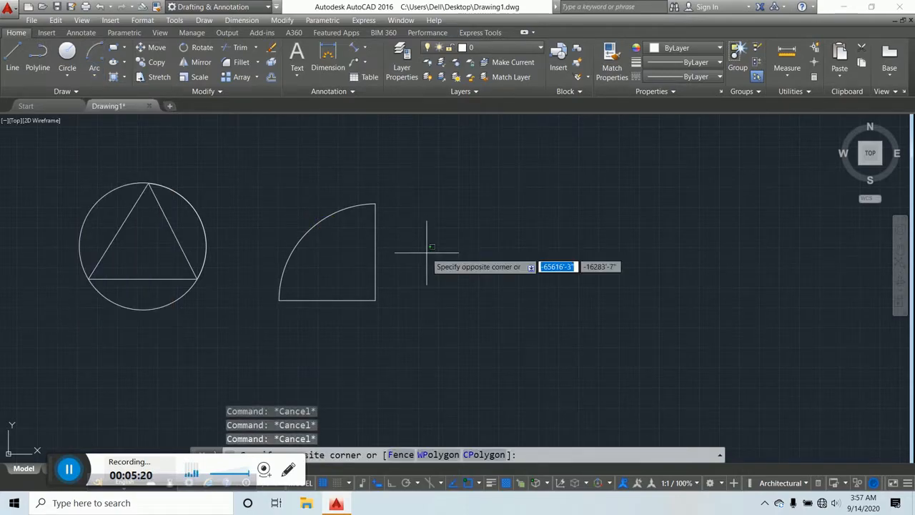
key("Escape")
Copy the vertical and horizontal lines of the quarter-circle figure from their corner to two spots on its right, with Ortho on.
type("cp")
key("Return")
left_click(420, 307)
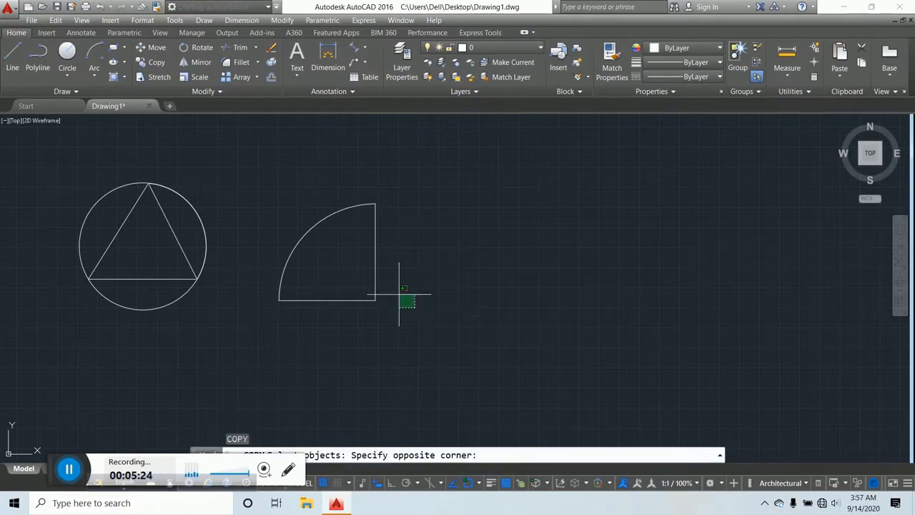
left_click(370, 284)
key("Return")
left_click(375, 301)
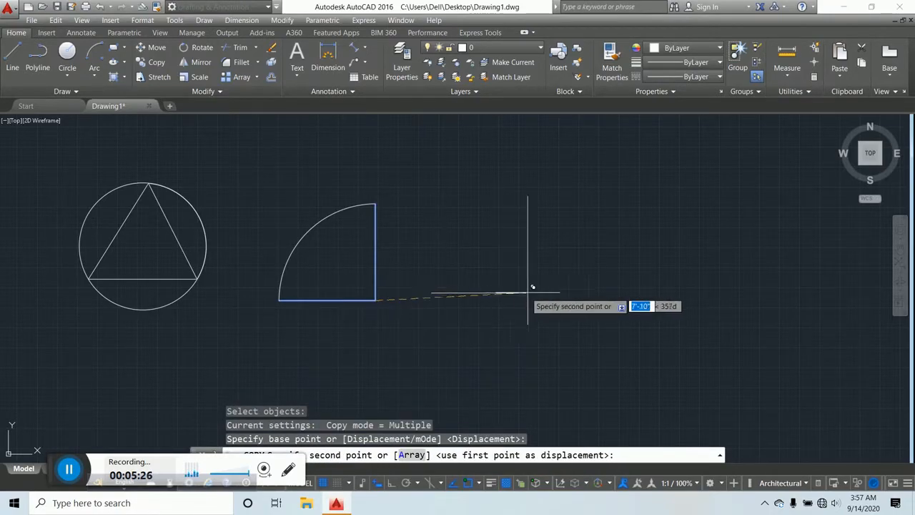
key("F8")
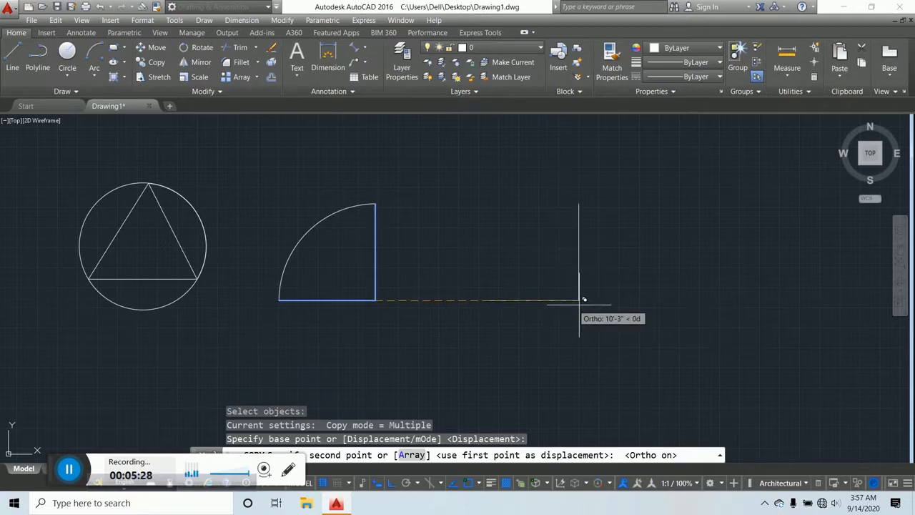
left_click(589, 300)
left_click(778, 294)
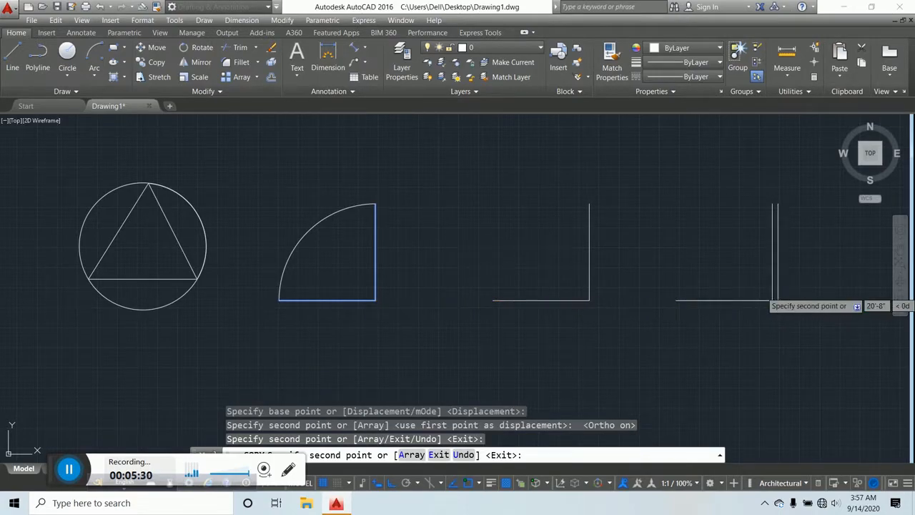
key("Escape")
middle_click_drag(651, 237, 542, 233)
key("Escape")
key("Escape")
key("Escape")
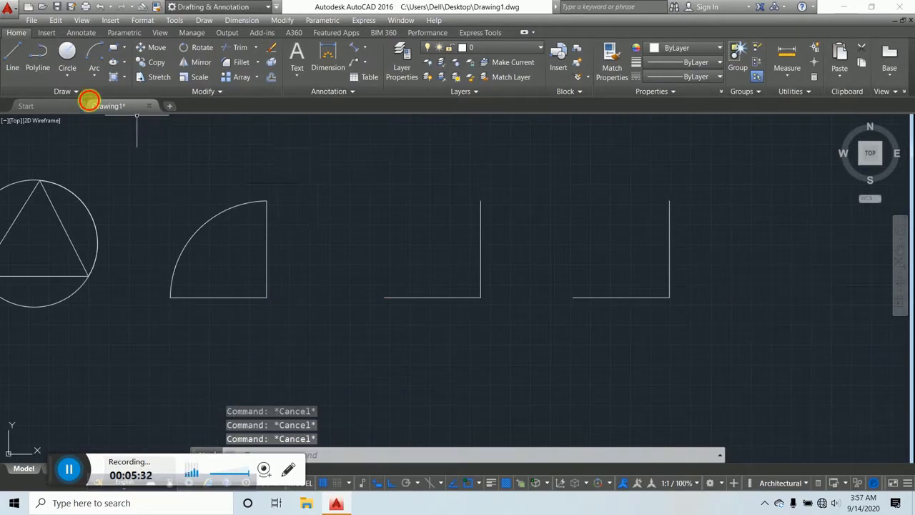
Draw a Start, Center, Angle arc on the first copied L from its upper end, centered on its corner, with a 60-degree included angle.
left_click(94, 74)
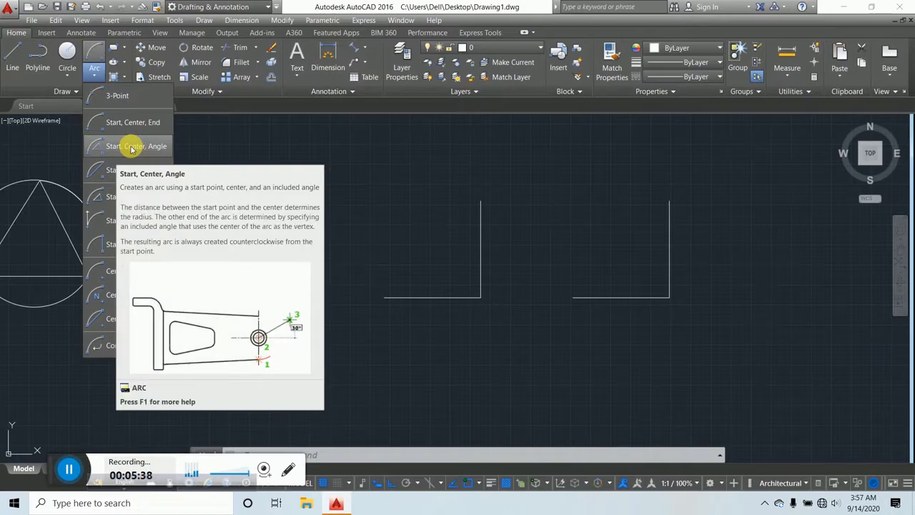
left_click(137, 148)
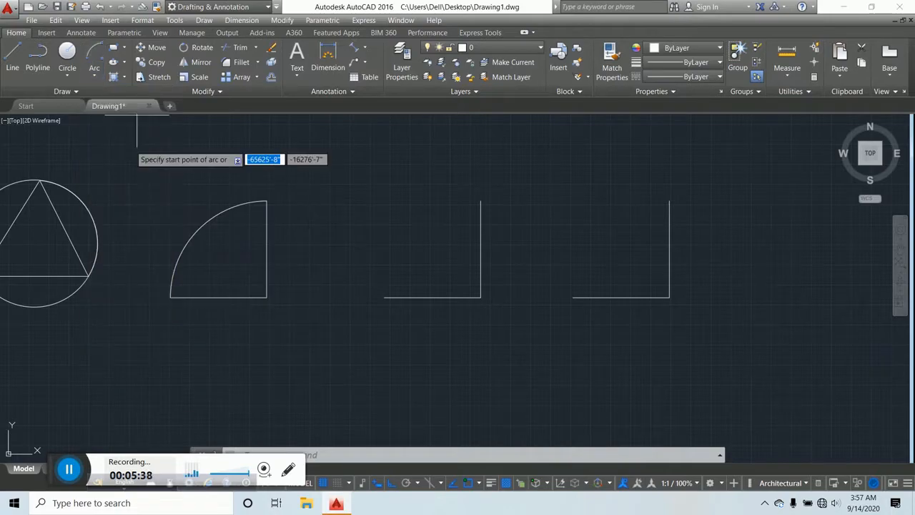
left_click(480, 201)
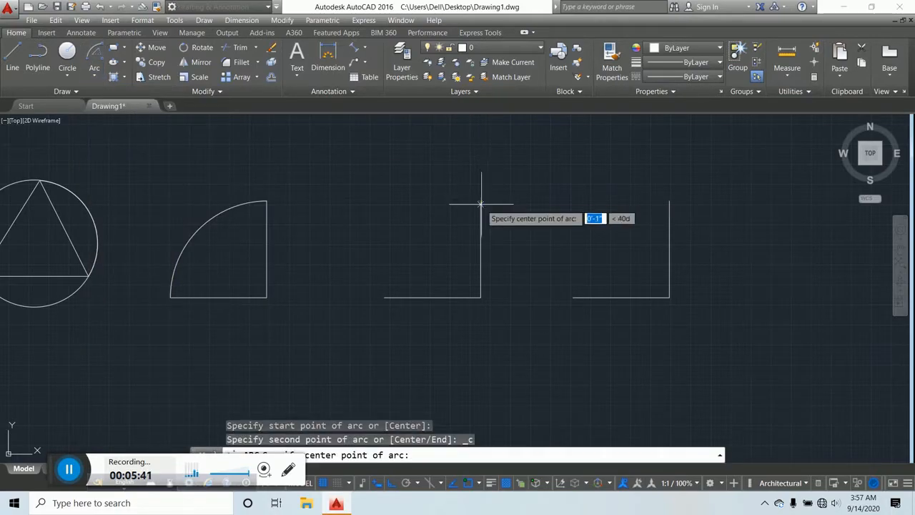
left_click(480, 297)
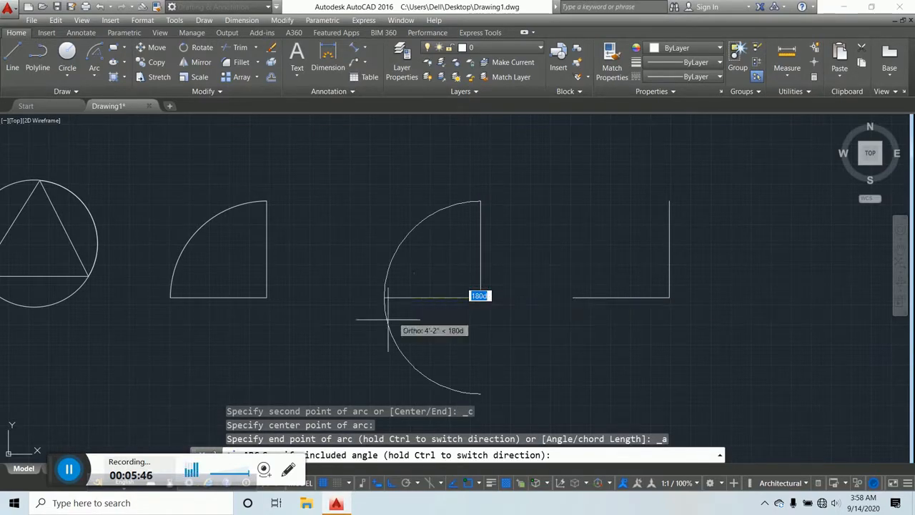
key("F8")
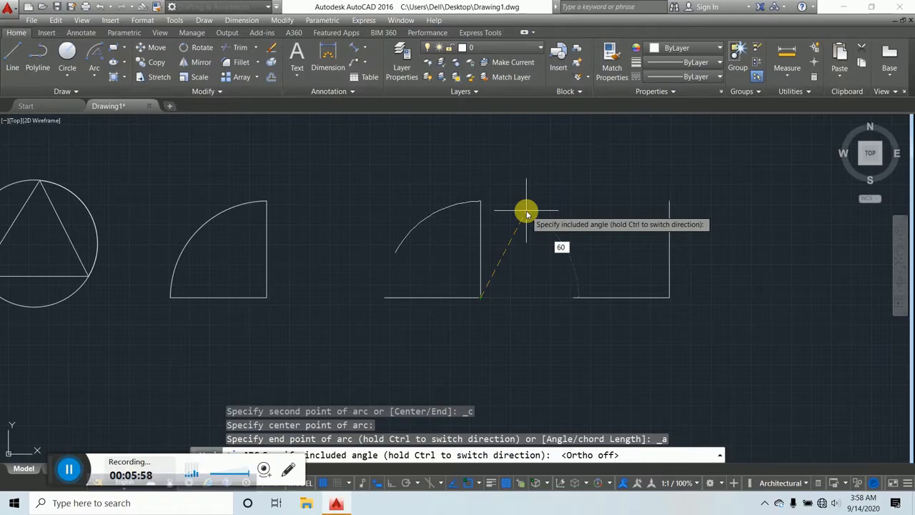
key("Return")
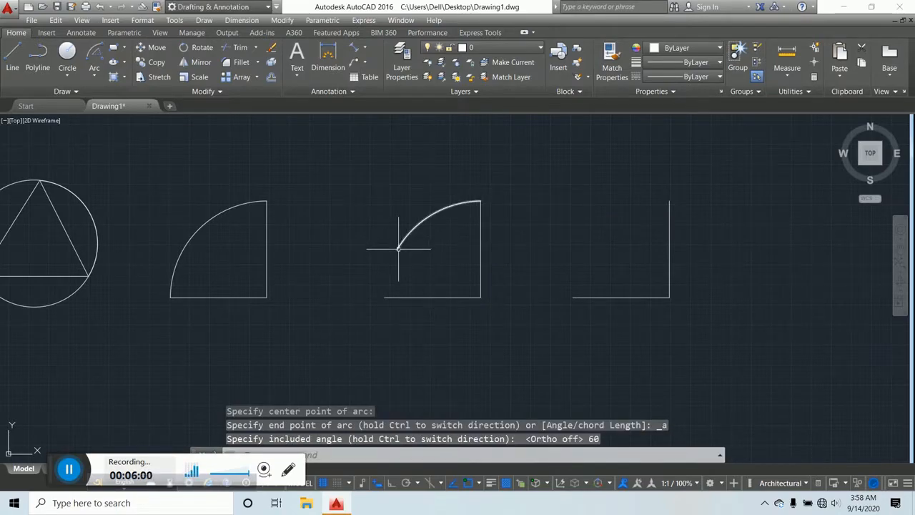
Draw a line from the 60-degree arc's free end to the corner of its L-shaped lines.
left_click(19, 63)
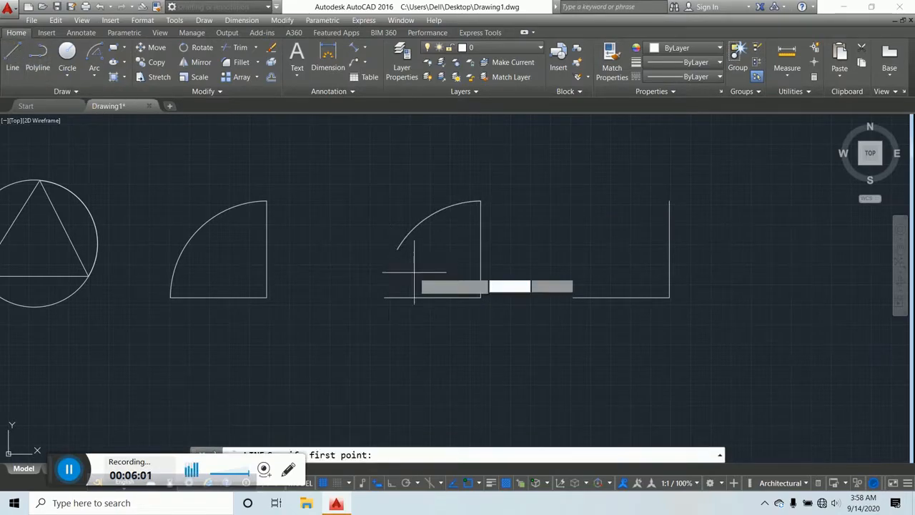
left_click(397, 249)
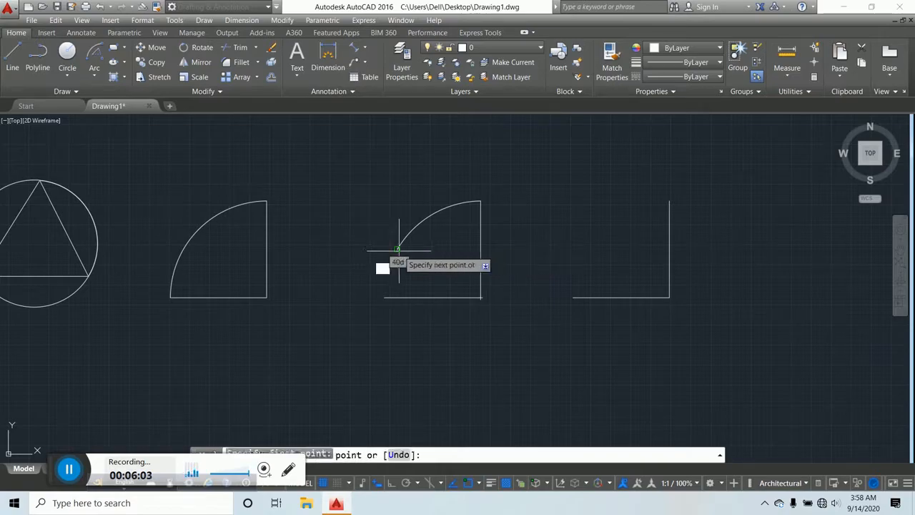
left_click(480, 297)
key("Return")
scroll(433, 225, "up", 5)
scroll(432, 218, "down", 3)
middle_click_drag(432, 218, 423, 226)
key("Escape")
key("Escape")
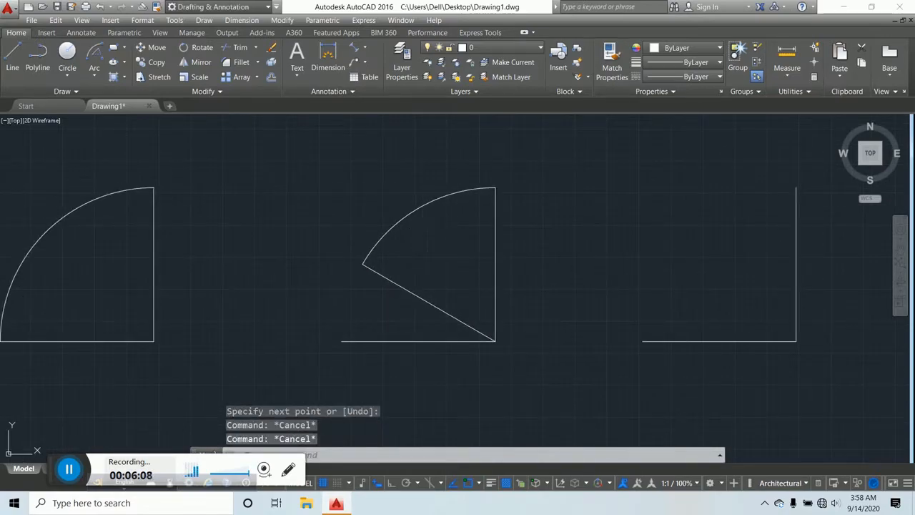
left_click(94, 74)
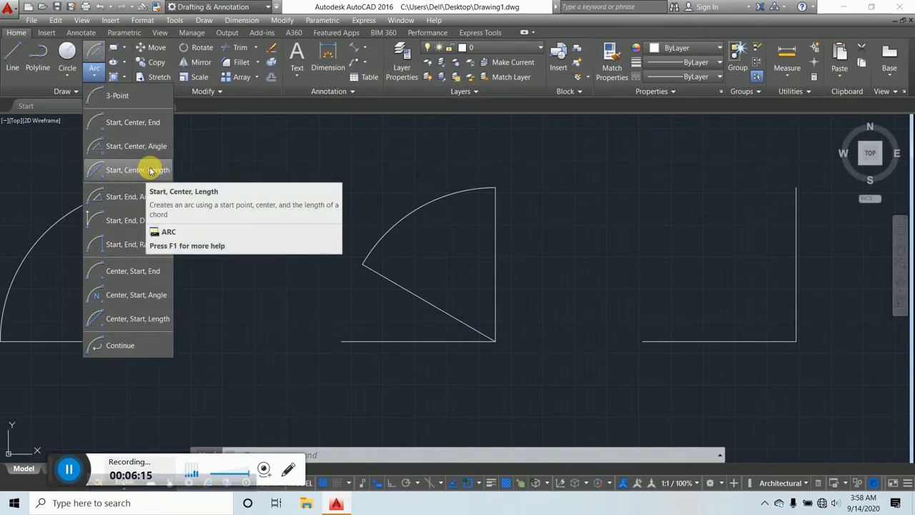
scroll(222, 151, "down", 2)
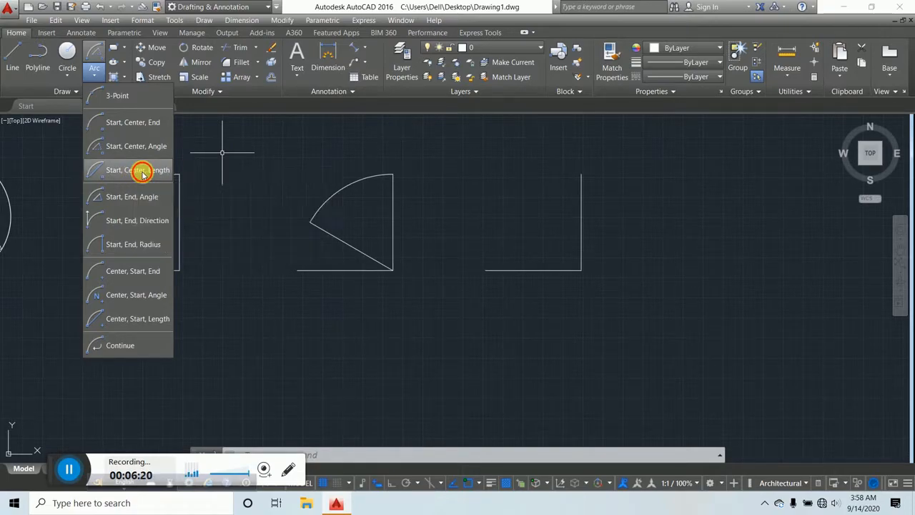
left_click(134, 175)
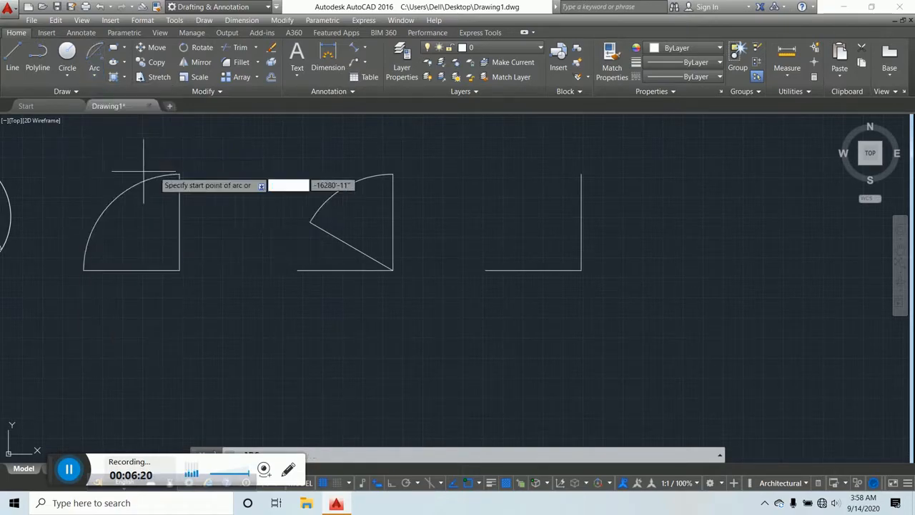
left_click(581, 174)
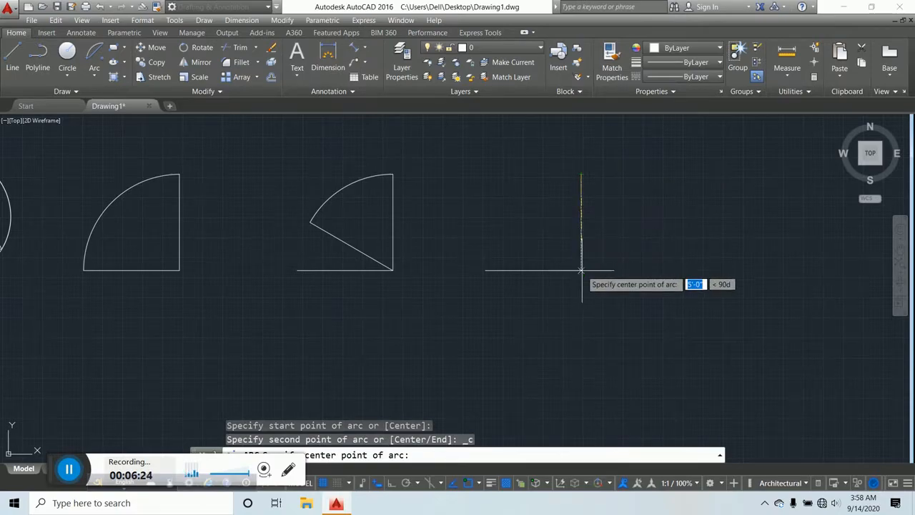
key("Escape")
scroll(555, 198, "down", 4)
middle_click_drag(516, 194, 480, 167)
key("Escape")
key("Escape")
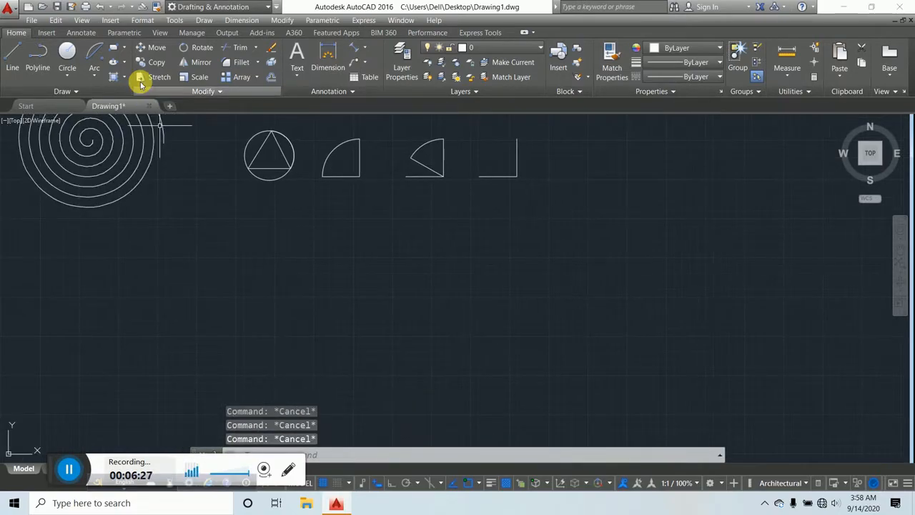
Draw a Start, Center, Length arc in the empty space below the L-shaped figures, with its center toward the lower right and a chord length of 55.
left_click(98, 62)
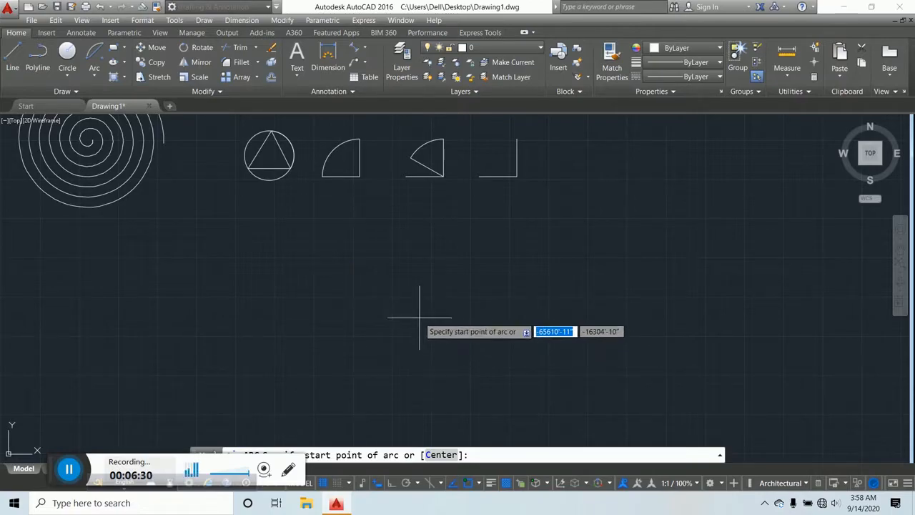
left_click(419, 317)
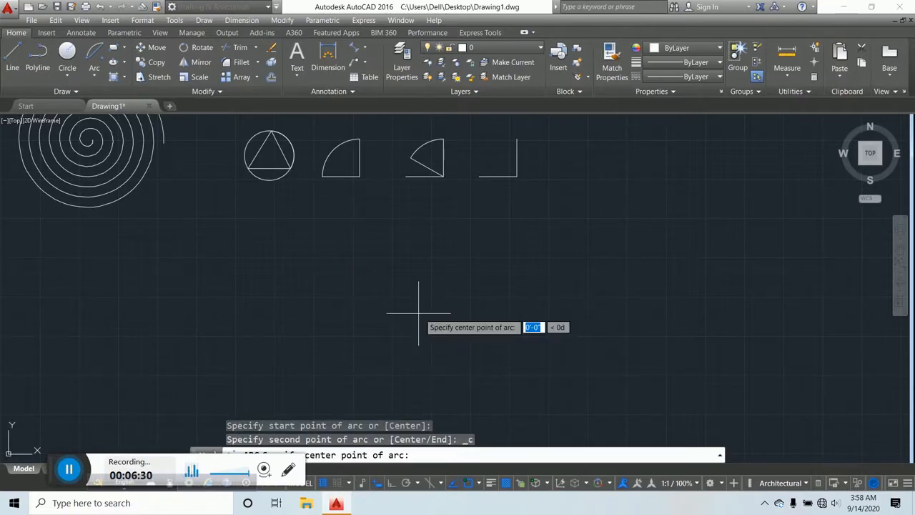
left_click(523, 339)
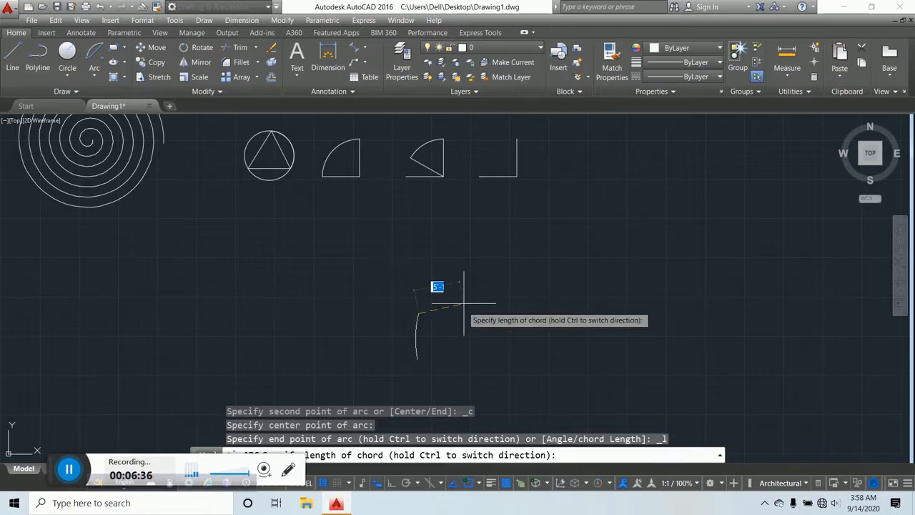
key("F8")
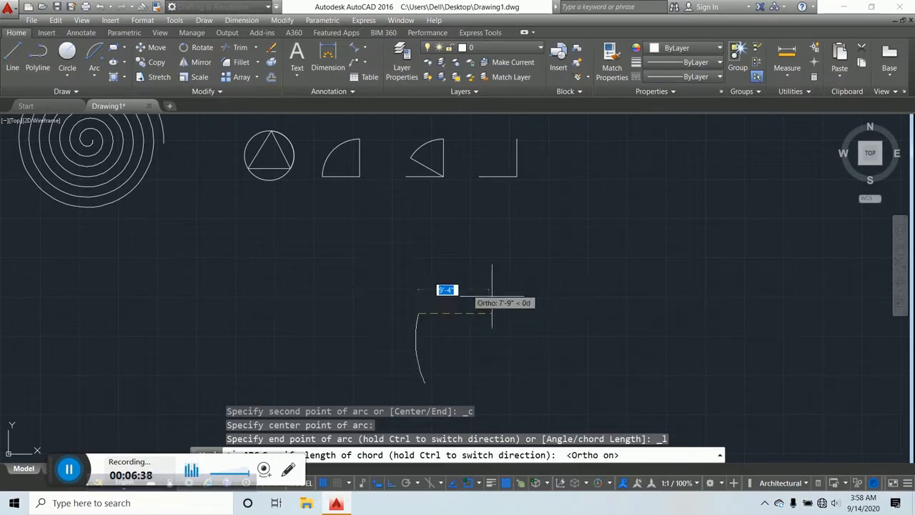
scroll(431, 251, "down", 2)
scroll(431, 250, "down", 2)
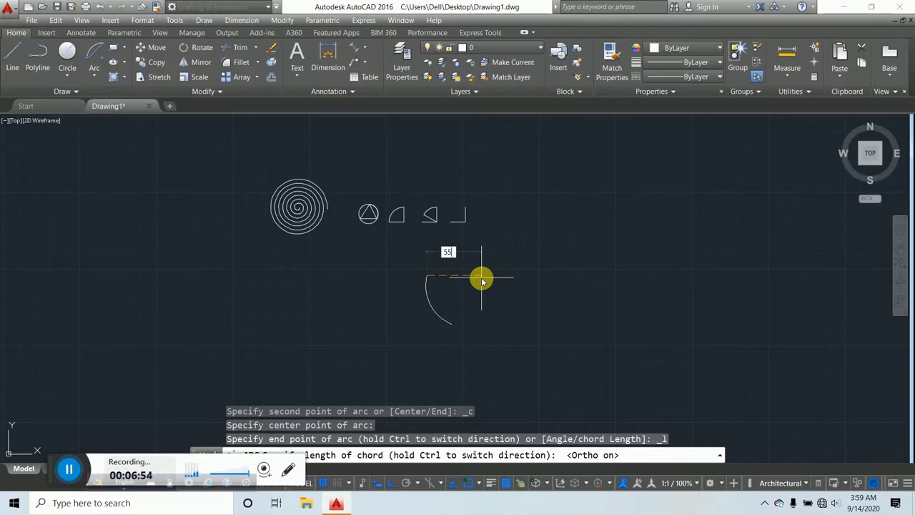
key("Return")
scroll(463, 276, "up", 2)
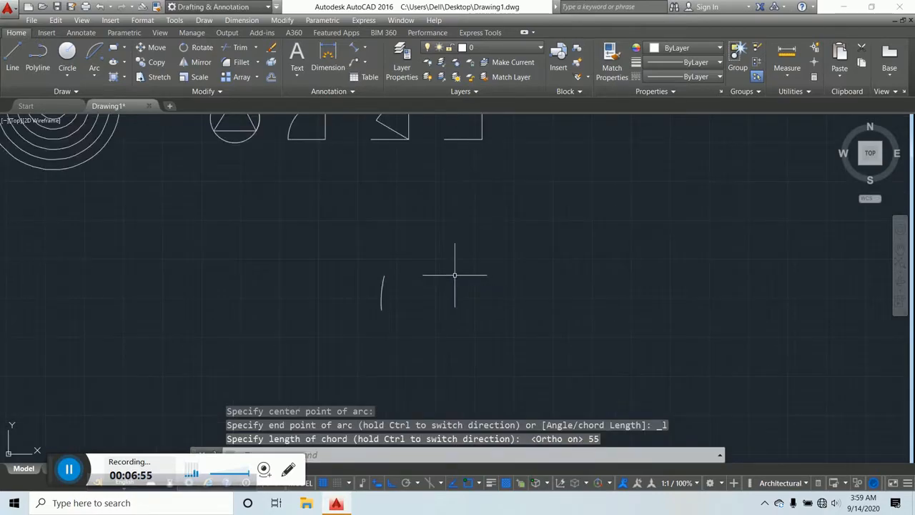
middle_click_drag(407, 251, 436, 198)
key("Escape")
key("Escape")
key("Escape")
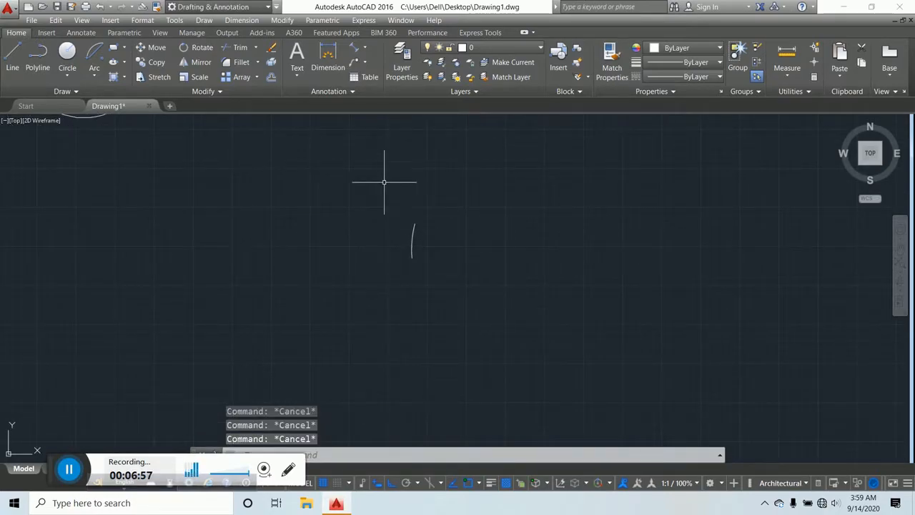
Draw connected lines from the chord-length arc's upper end to its center and on to its lower end.
left_click(13, 51)
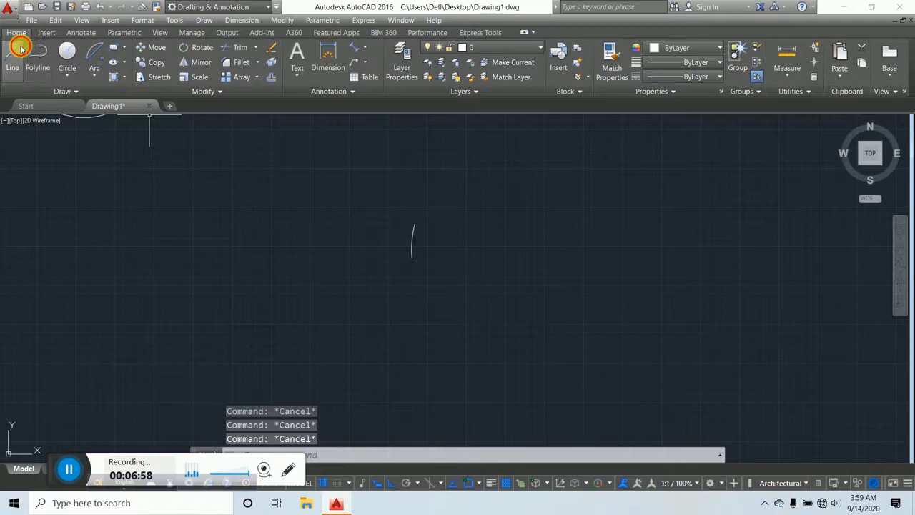
left_click(416, 223)
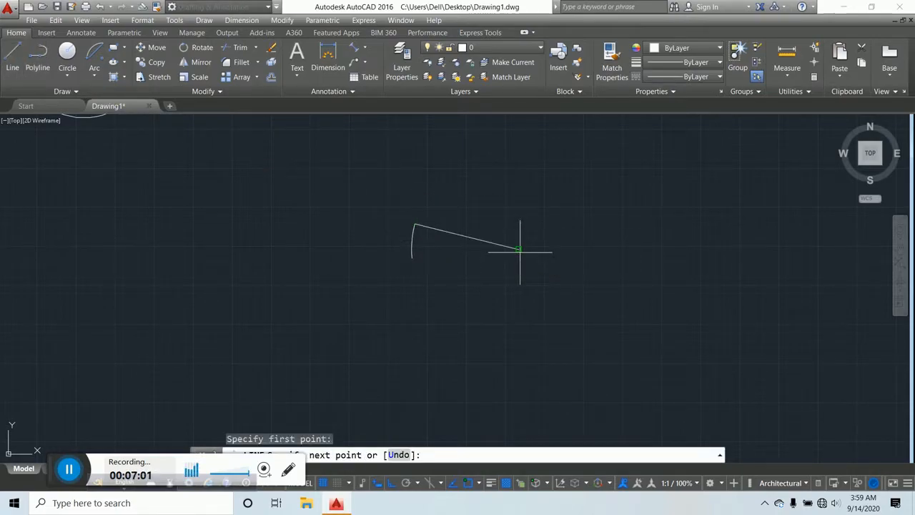
left_click(519, 249)
scroll(411, 264, "up", 5)
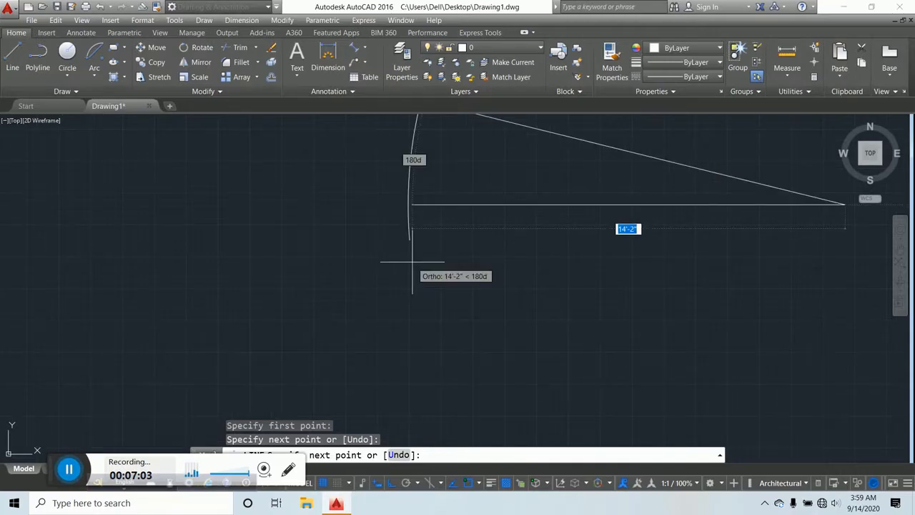
left_click(409, 241)
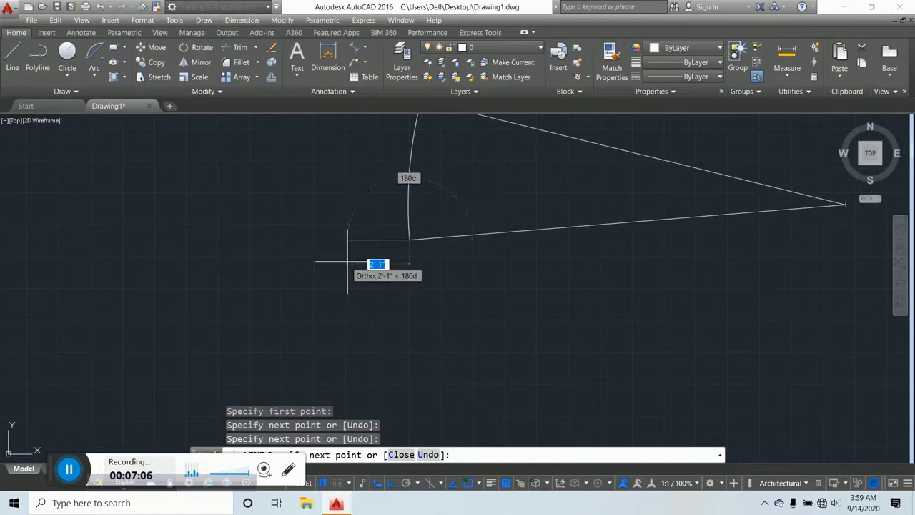
key("Return")
scroll(336, 233, "down", 5)
key("Escape")
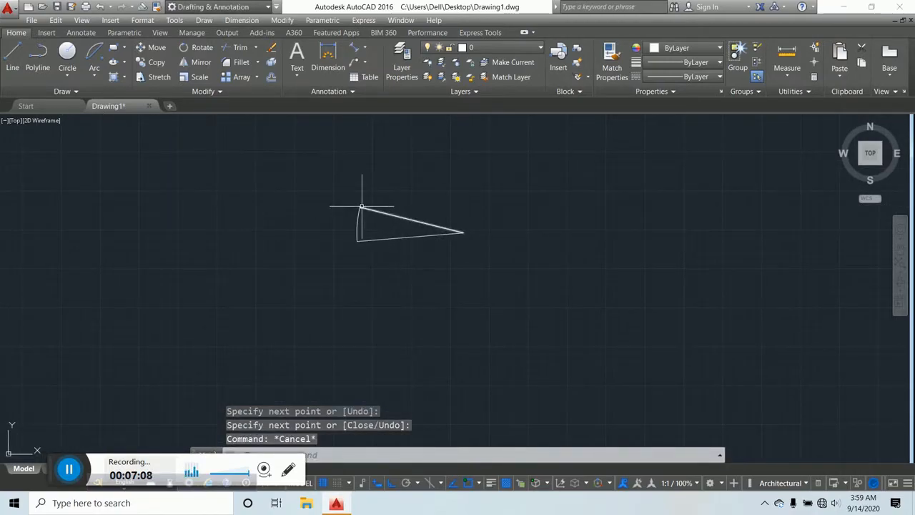
Draw a Start, End, Angle arc to the right of the narrow wedge, with Ortho off and an included angle of 45 degrees.
left_click(93, 73)
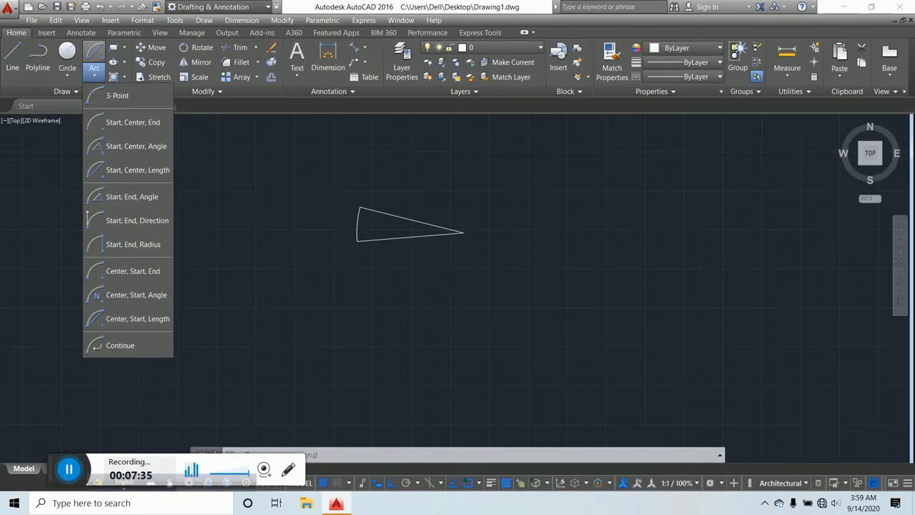
scroll(248, 198, "down", 2)
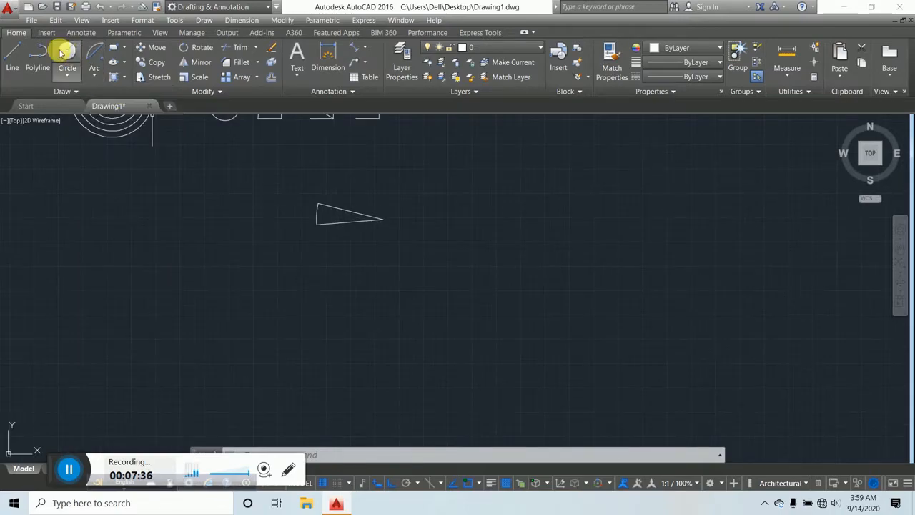
left_click(91, 75)
left_click(118, 198)
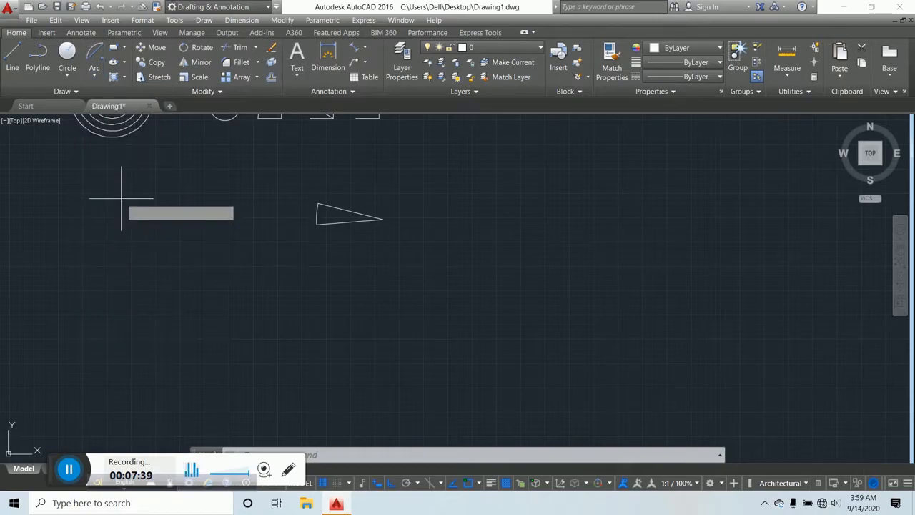
left_click(509, 215)
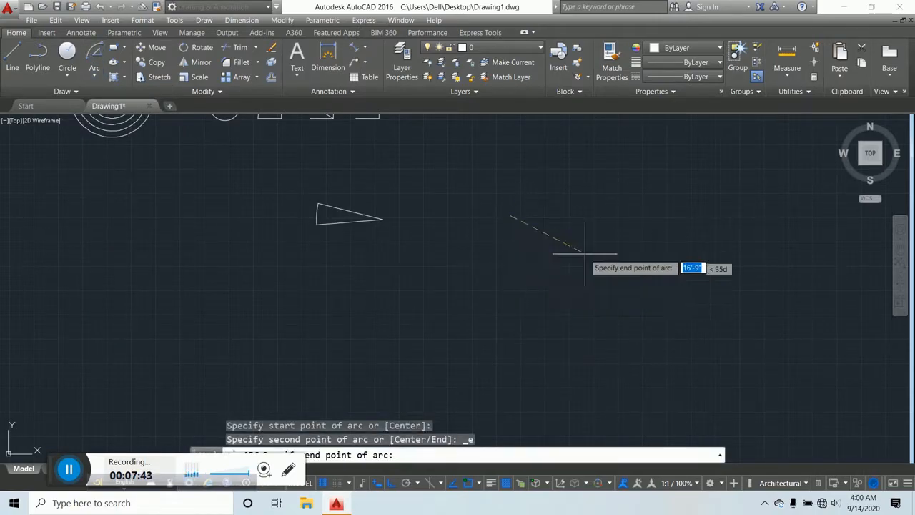
left_click(606, 245)
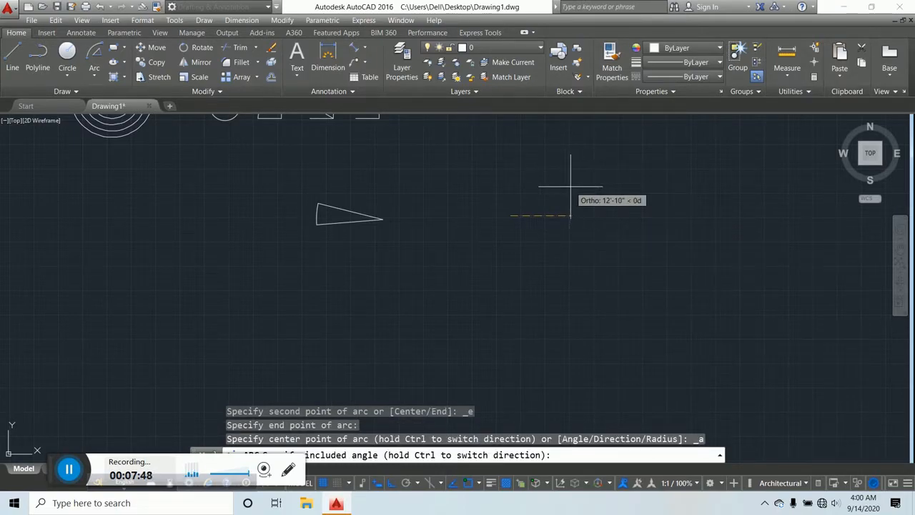
key("F8")
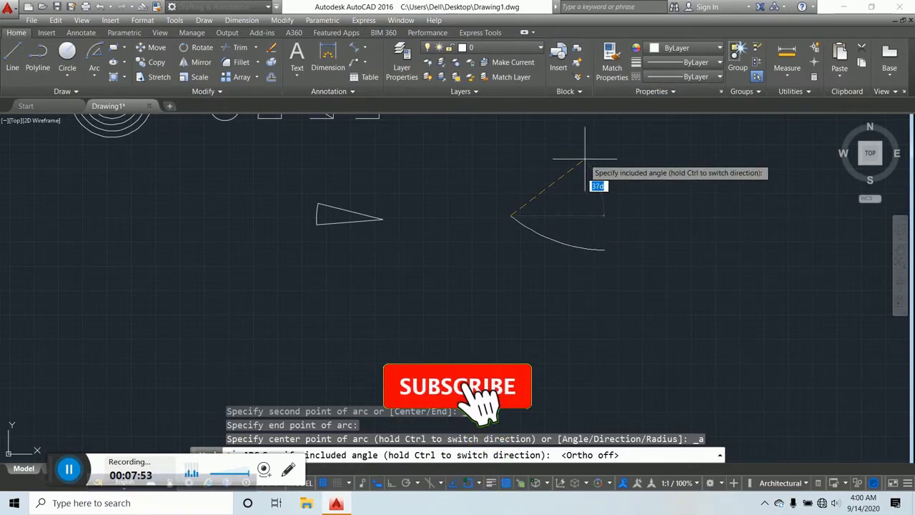
type("45")
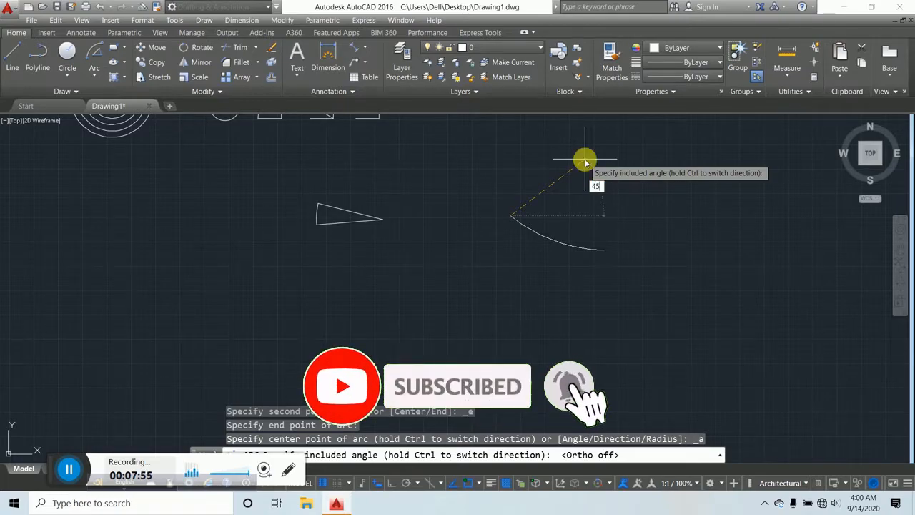
key("Return")
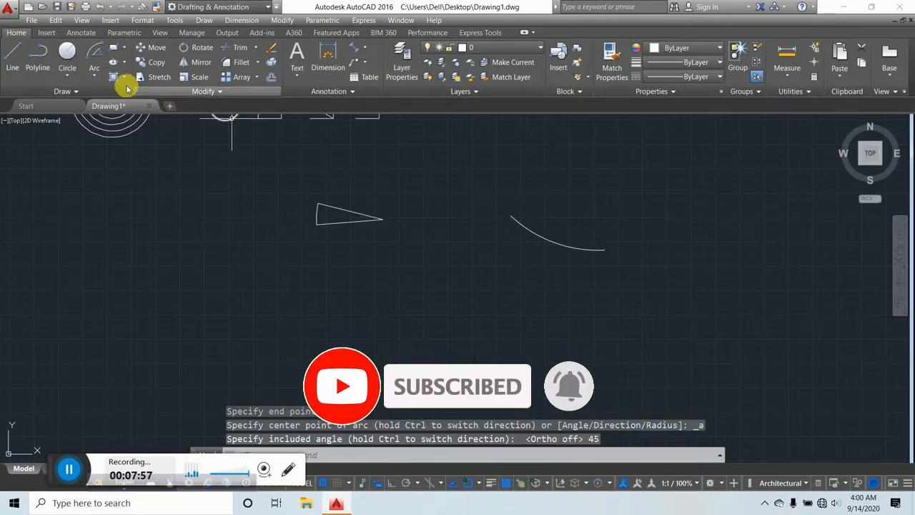
Draw connected lines from the 45-degree arc's left end to its center and on to its right end.
left_click(14, 57)
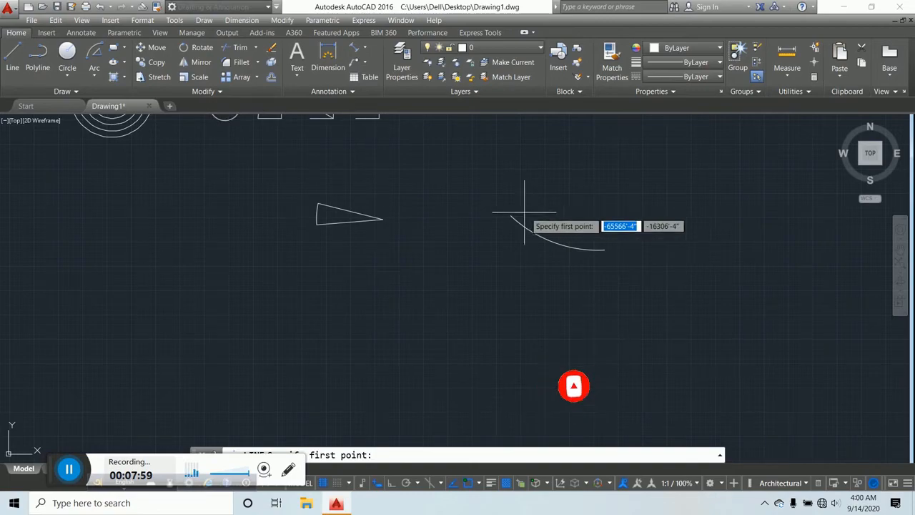
left_click(511, 215)
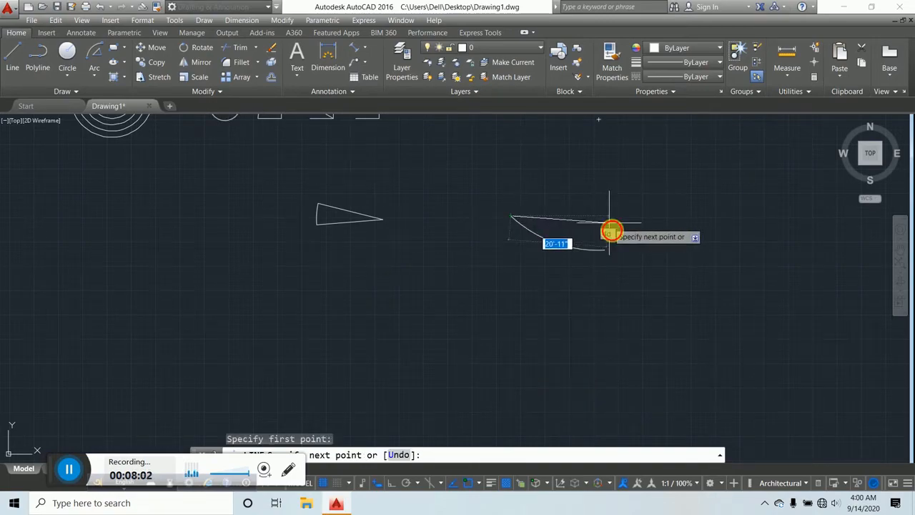
scroll(600, 218, "down", 5)
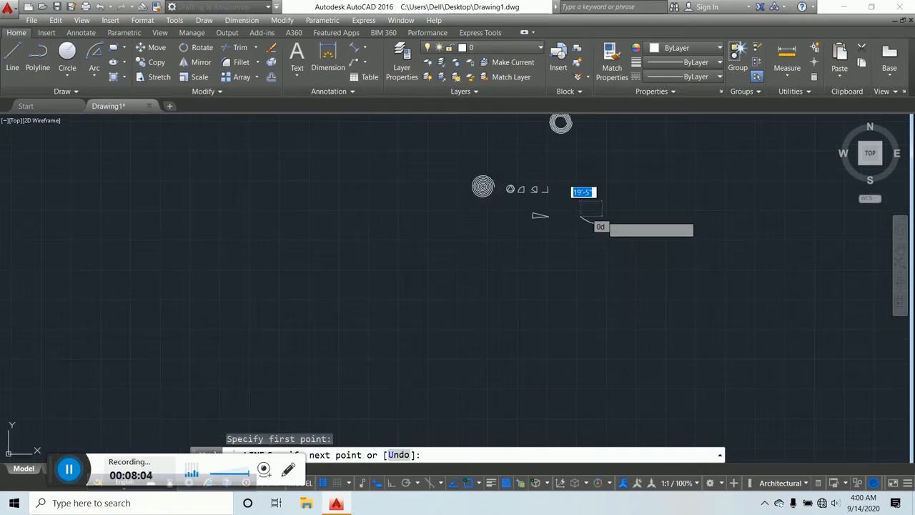
scroll(602, 215, "up", 4)
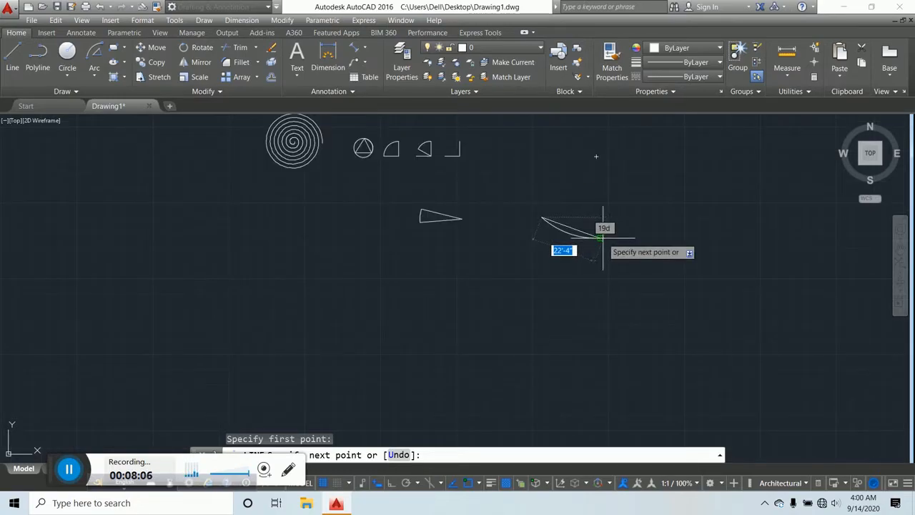
scroll(602, 236, "up", 3)
scroll(602, 237, "down", 3)
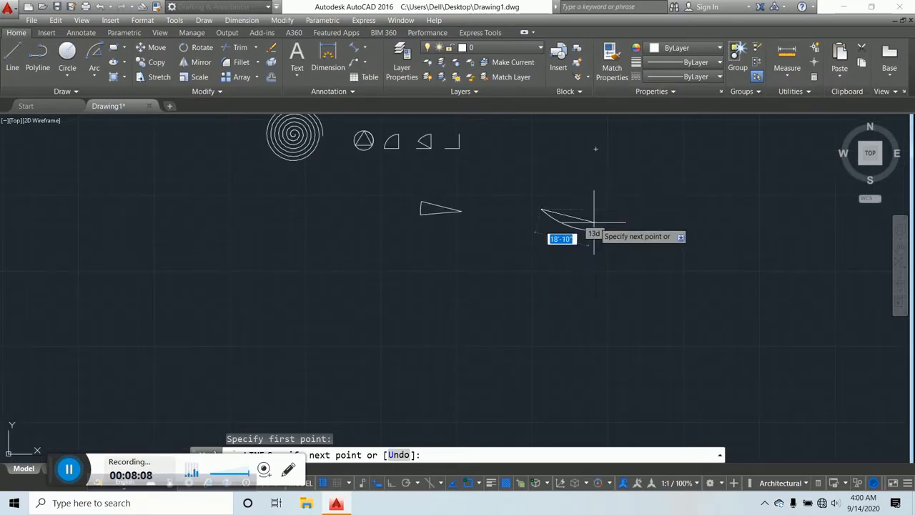
scroll(593, 221, "down", 4)
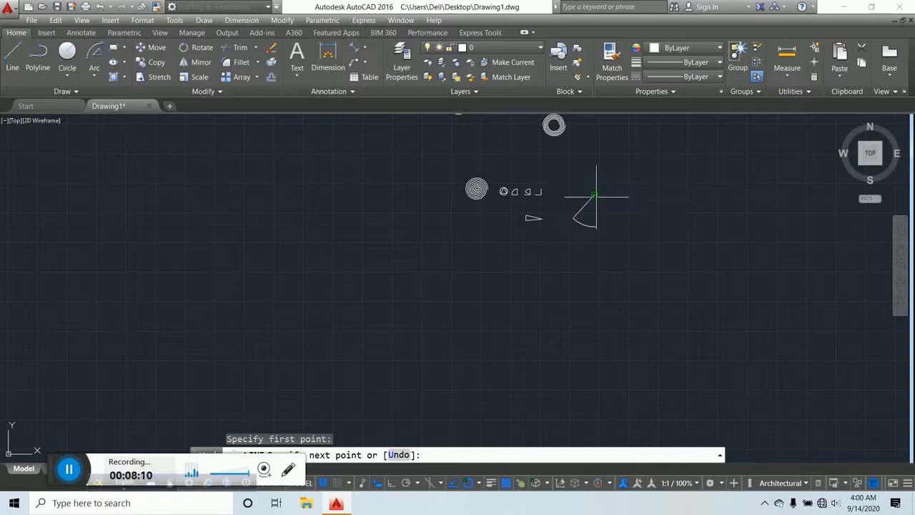
left_click(596, 227)
left_click(596, 230)
key("Return")
scroll(601, 206, "up", 5)
scroll(601, 207, "down", 4)
key("Escape")
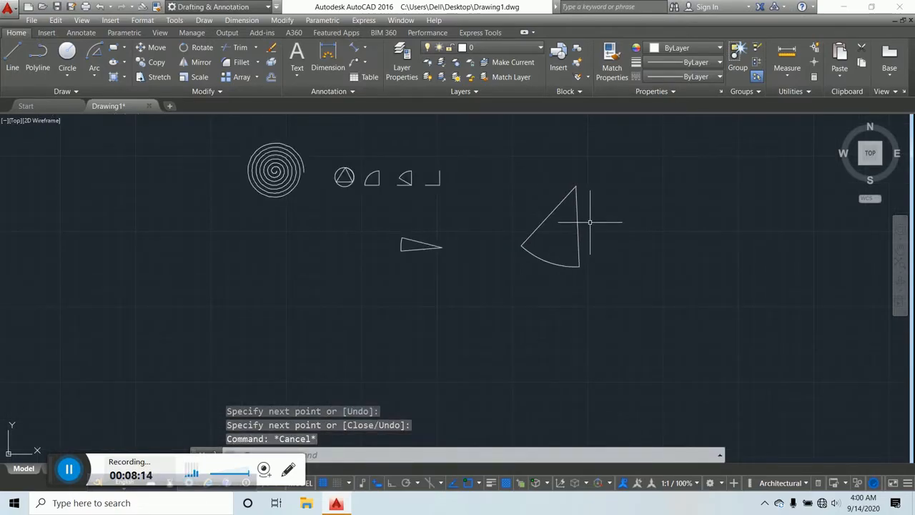
key("F1")
key("Escape")
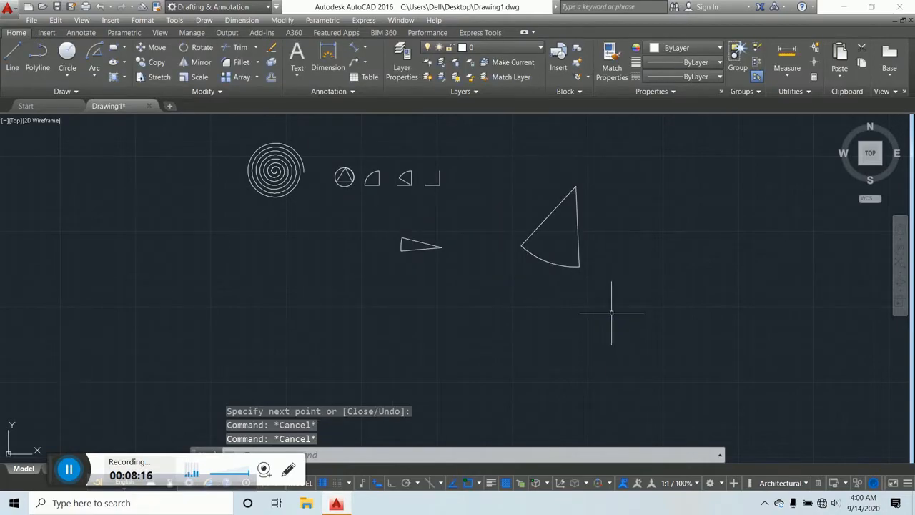
key("Escape")
Erase the 45-degree arc together with its two radius lines.
left_click(606, 299)
left_click(512, 175)
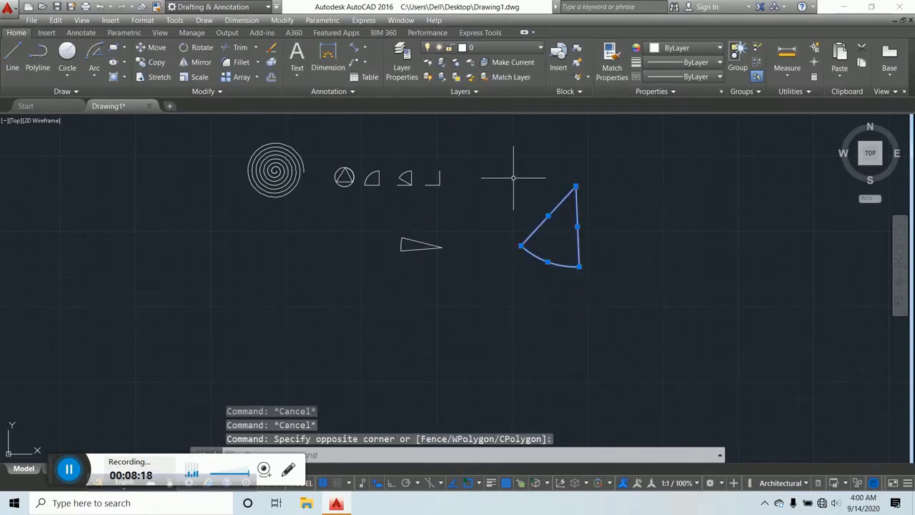
key("Delete")
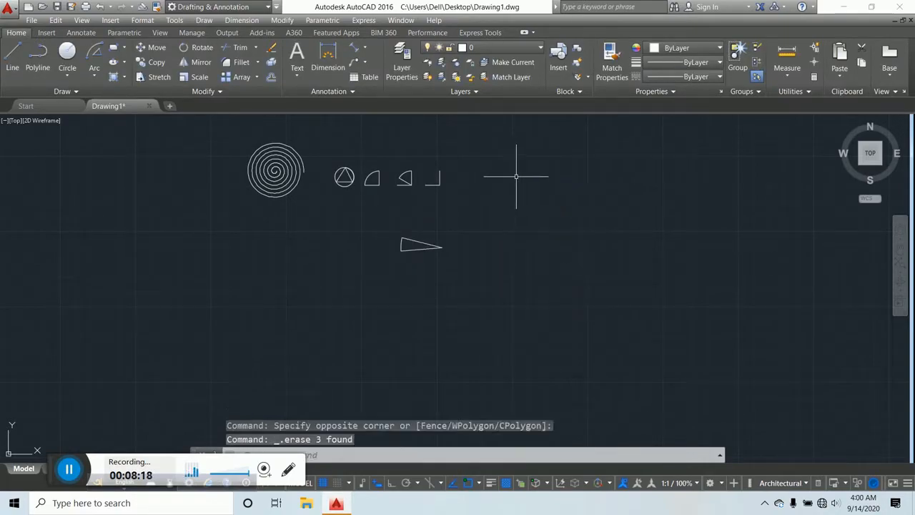
Draw a Start, End, Angle arc from the open L-shape's upper end to its left end with an included angle of 35 degrees.
left_click(95, 77)
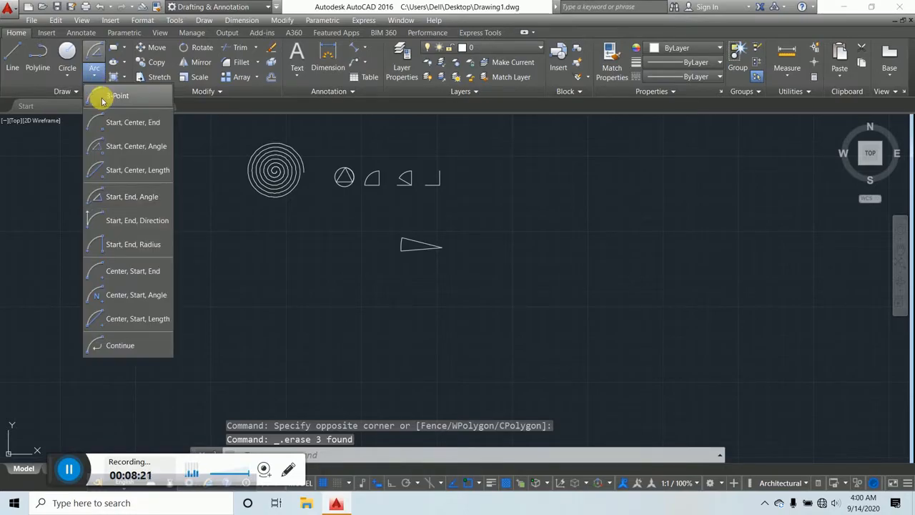
left_click(116, 199)
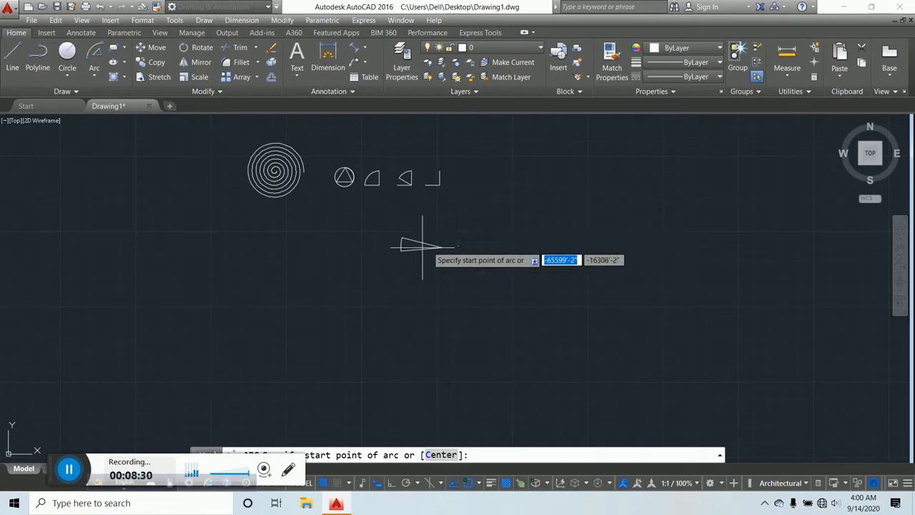
scroll(427, 177, "up", 5)
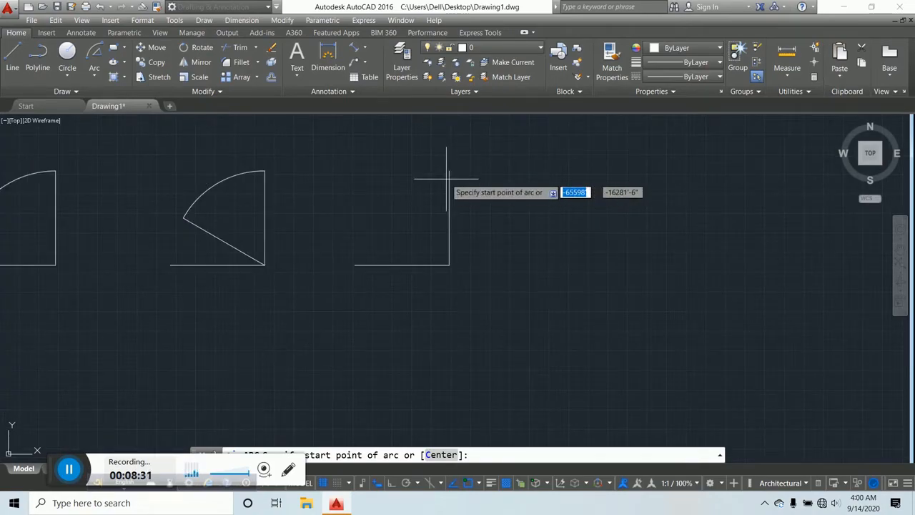
left_click(448, 172)
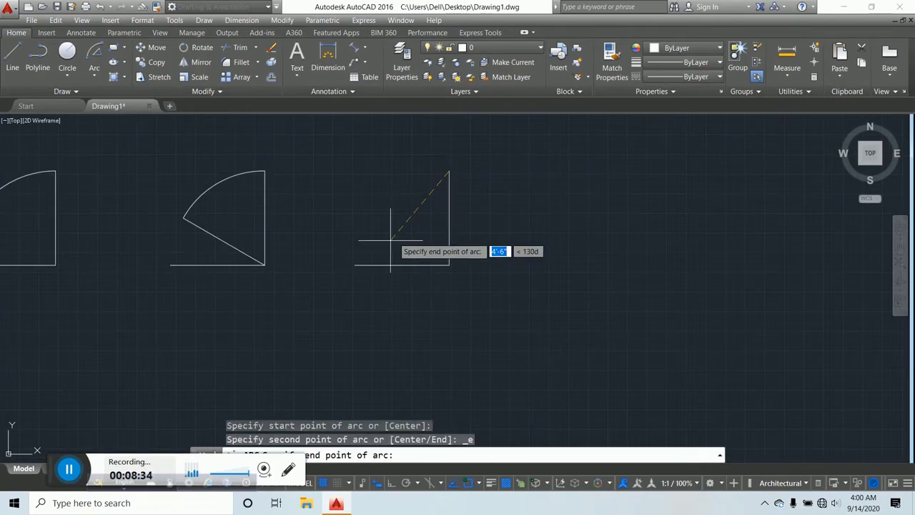
left_click(354, 264)
scroll(464, 164, "down", 2)
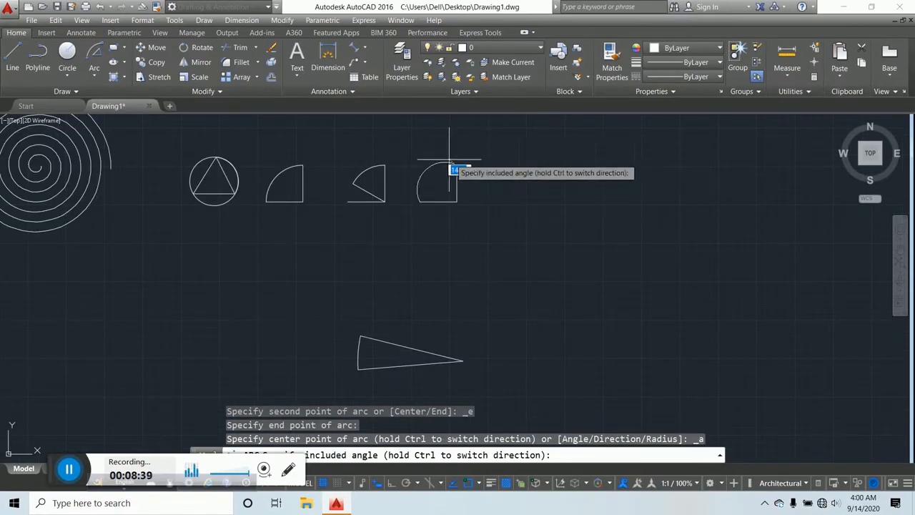
scroll(465, 153, "up", 4)
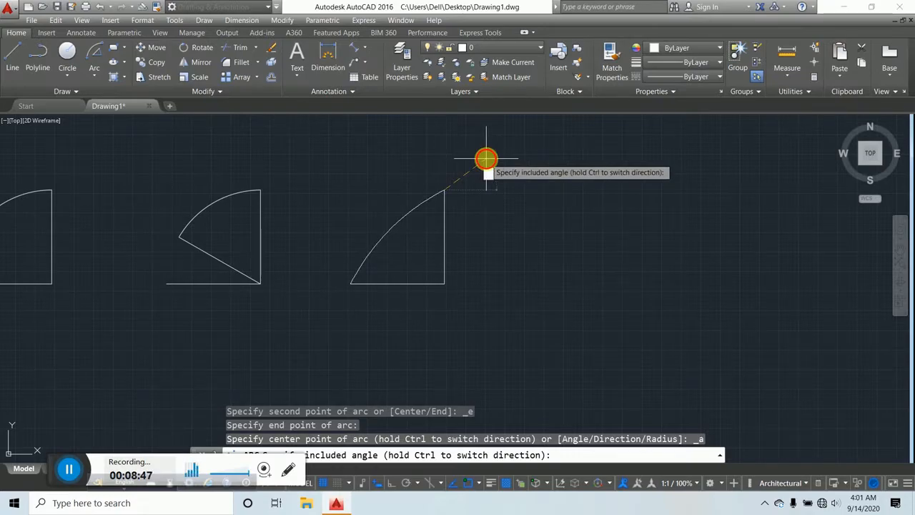
key("Return")
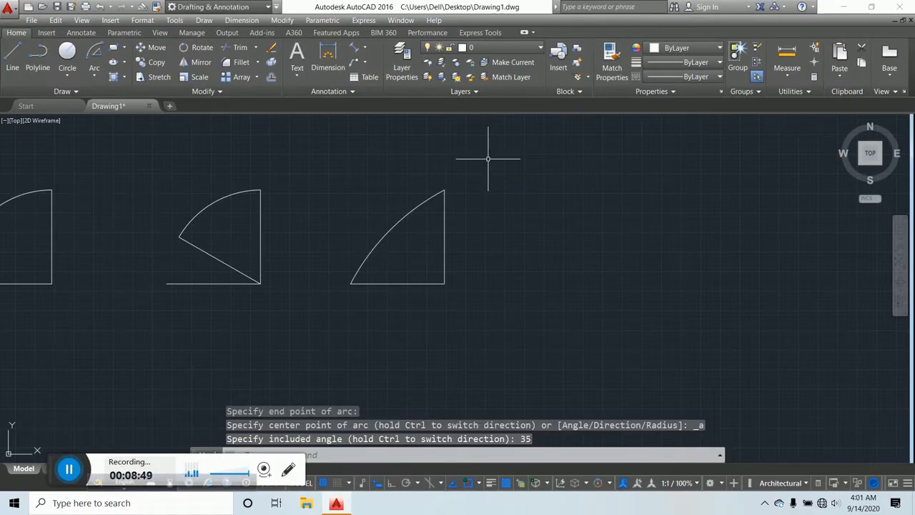
scroll(423, 194, "up", 5)
scroll(432, 191, "down", 5)
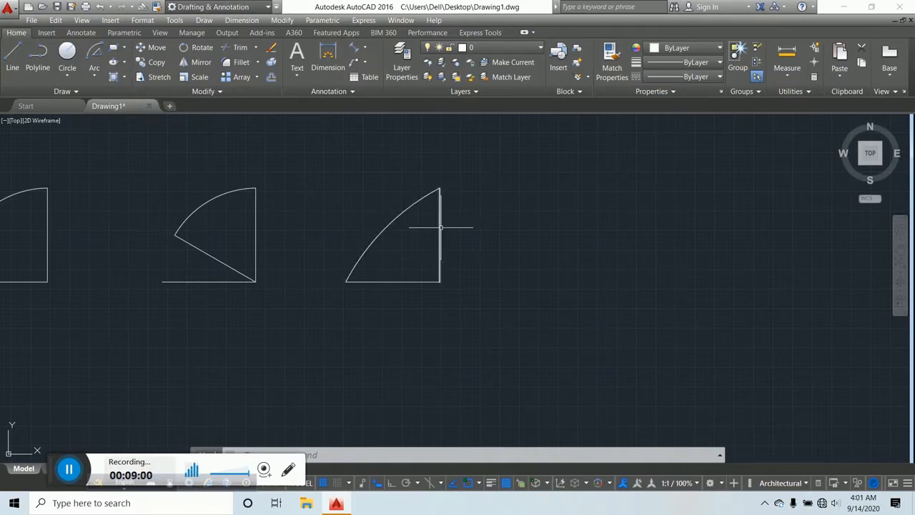
left_click(96, 71)
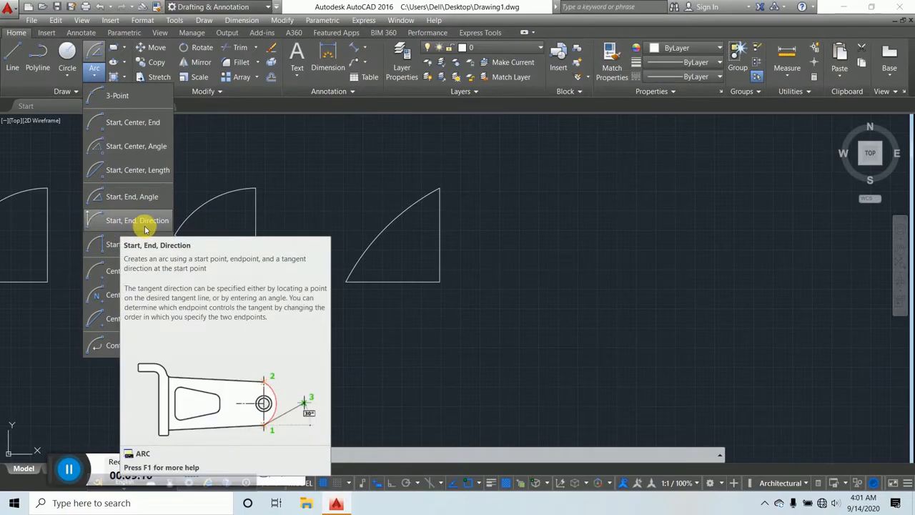
scroll(300, 198, "down", 2)
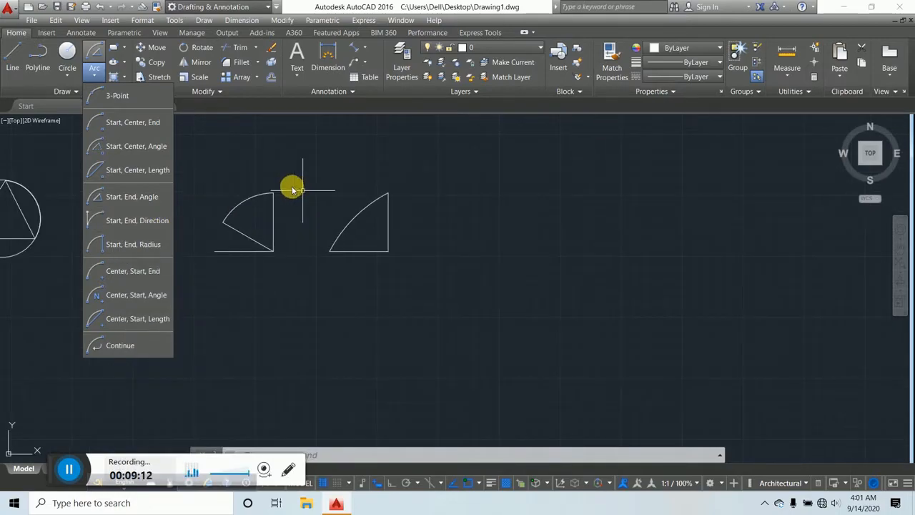
key("Escape")
Draw a nearly horizontal line 5' long to the right of the 35-degree arc figure.
left_click(12, 59)
left_click(463, 279)
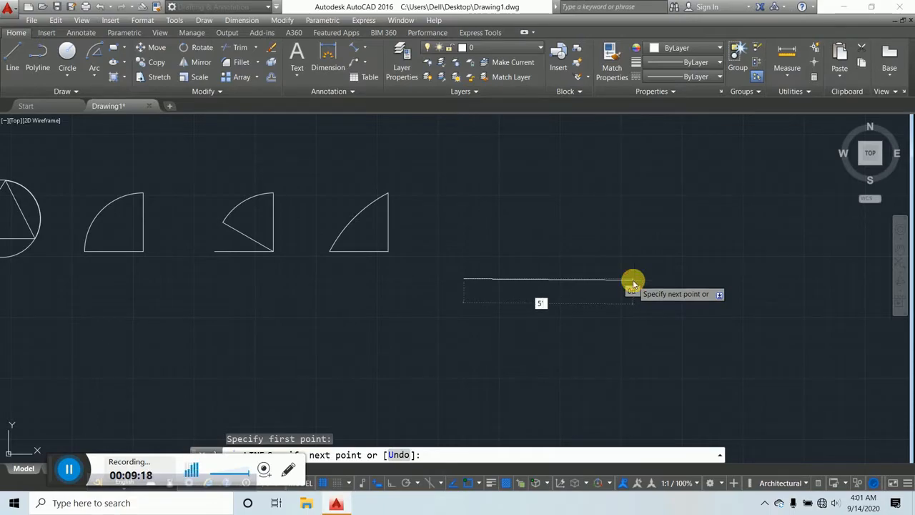
type("5'")
key("Return")
scroll(527, 277, "up", 5)
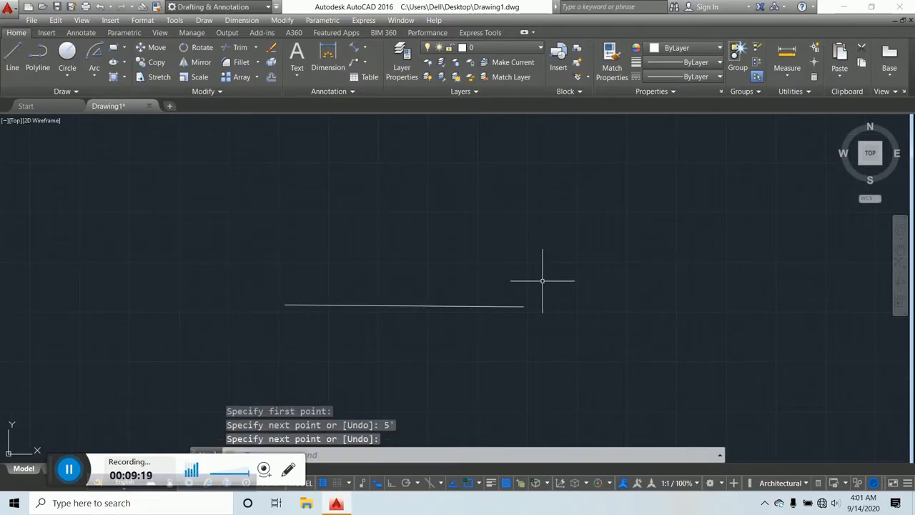
key("Escape")
key("Escape")
key("Escape")
Copy the 5' line straight up by about 2'-0" with Ortho on.
type("cp")
key("Return")
left_click(541, 327)
left_click(433, 279)
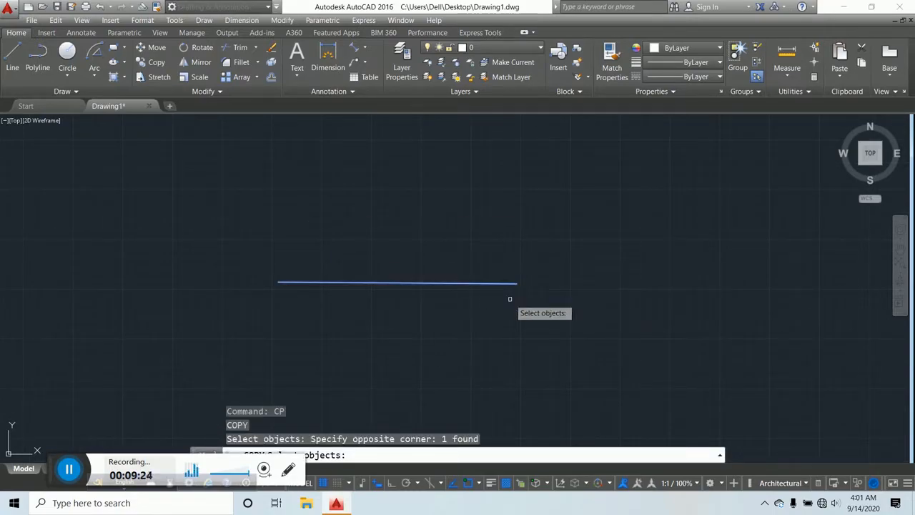
key("Return")
left_click(565, 324)
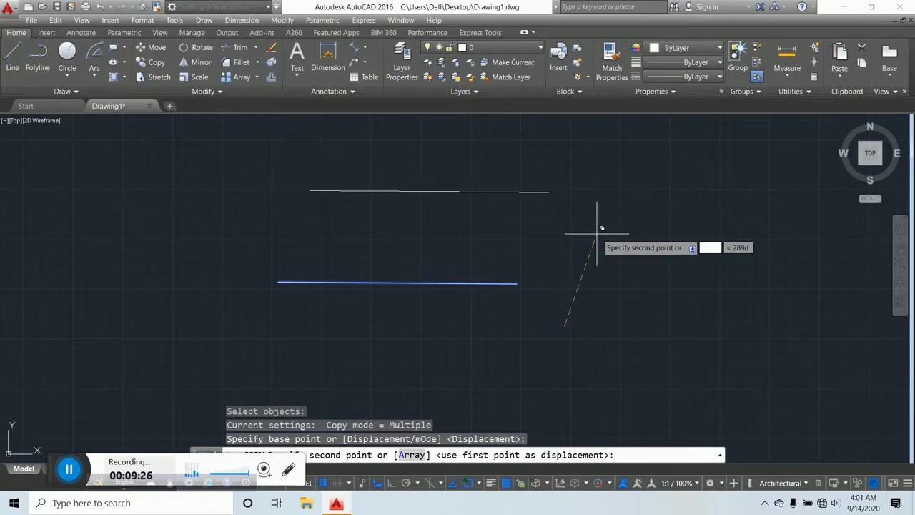
key("F8")
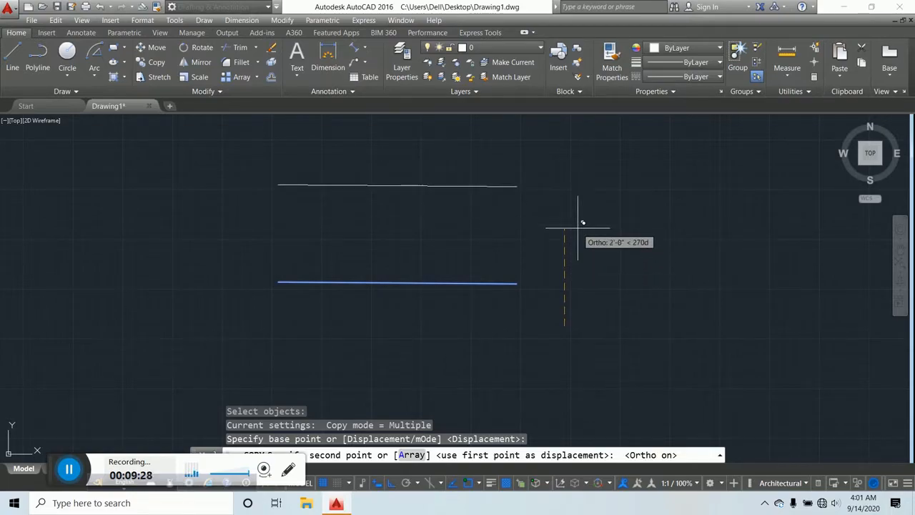
left_click(578, 229)
key("Escape")
scroll(557, 264, "down", 3)
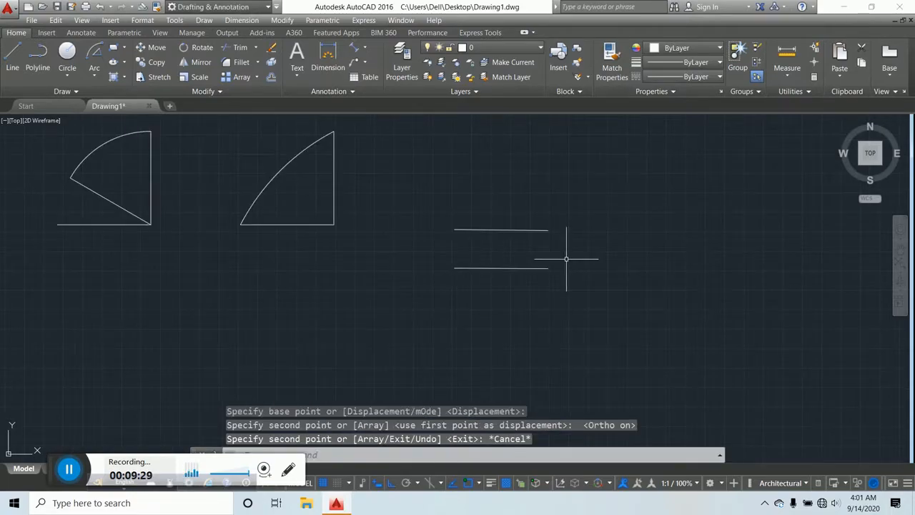
key("Escape")
key("Escape")
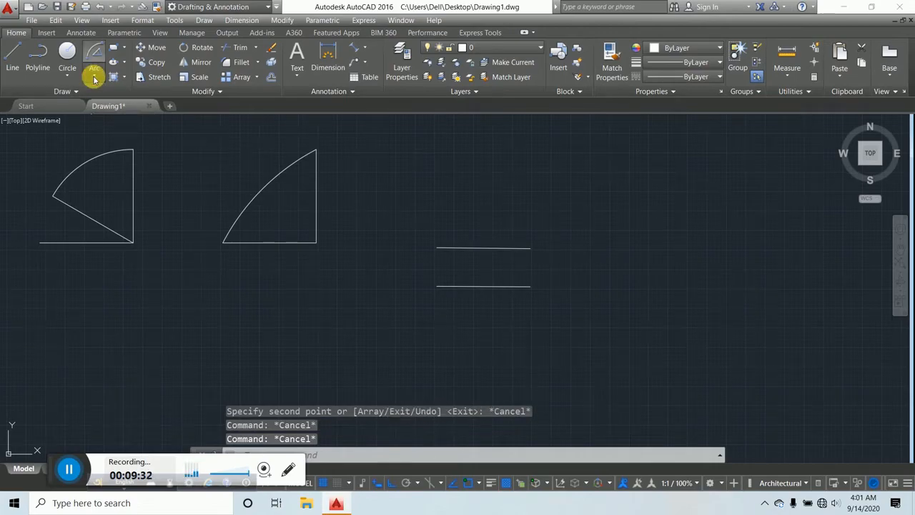
Join the right ends of the two parallel lines, upper to lower, with a Start, End, Direction arc at tangent direction 0.
left_click(94, 75)
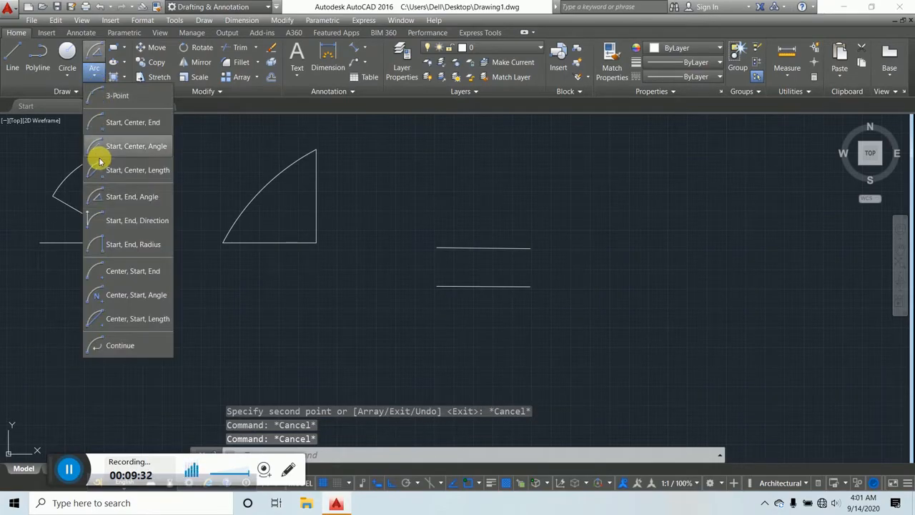
left_click(129, 221)
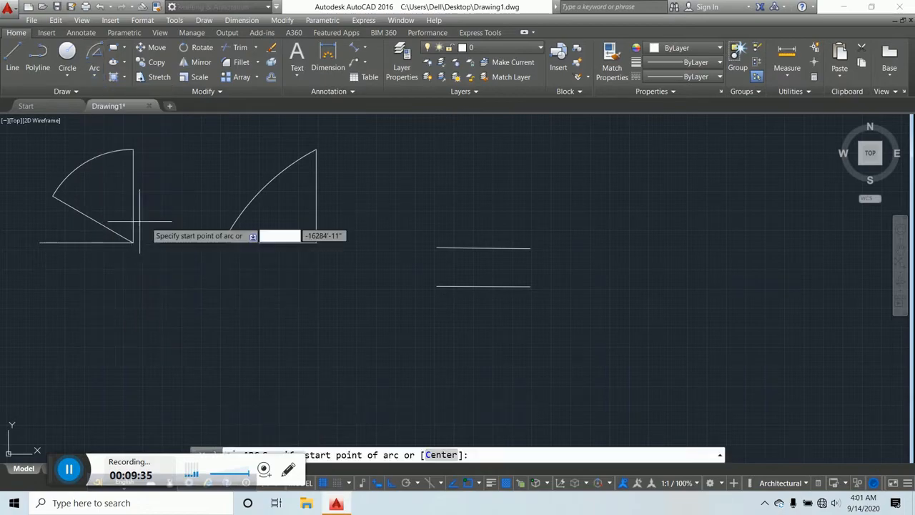
left_click(530, 248)
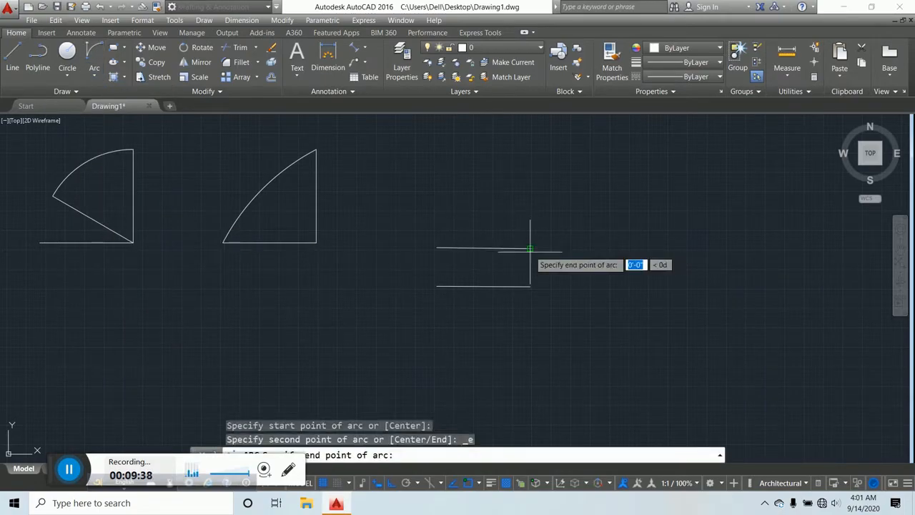
left_click(529, 287)
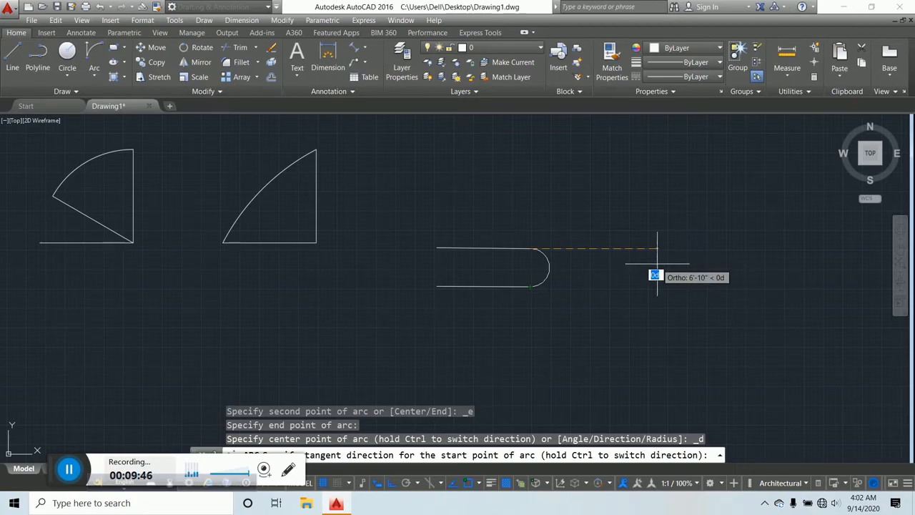
left_click(585, 260)
scroll(552, 263, "up", 5)
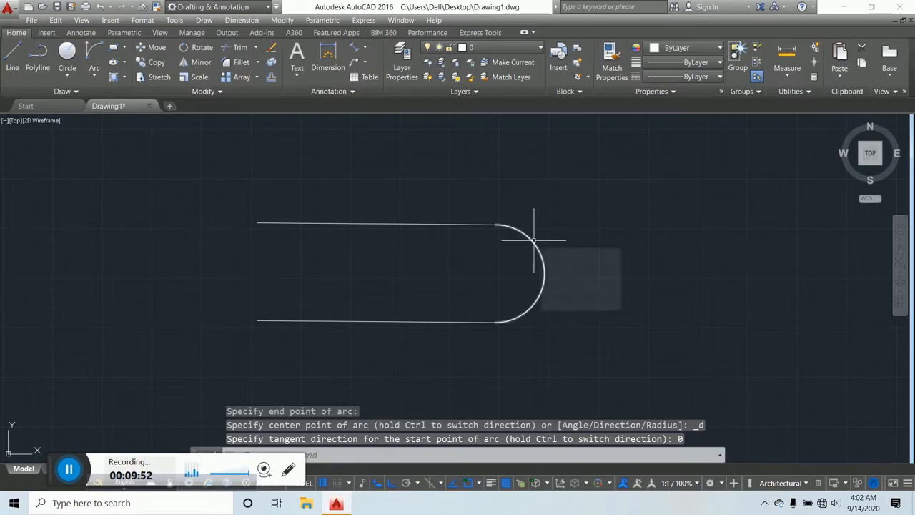
Try a Start, End, Direction arc from the upper line's left end to the lower line's left end with tangent direction 0.
left_click(88, 62)
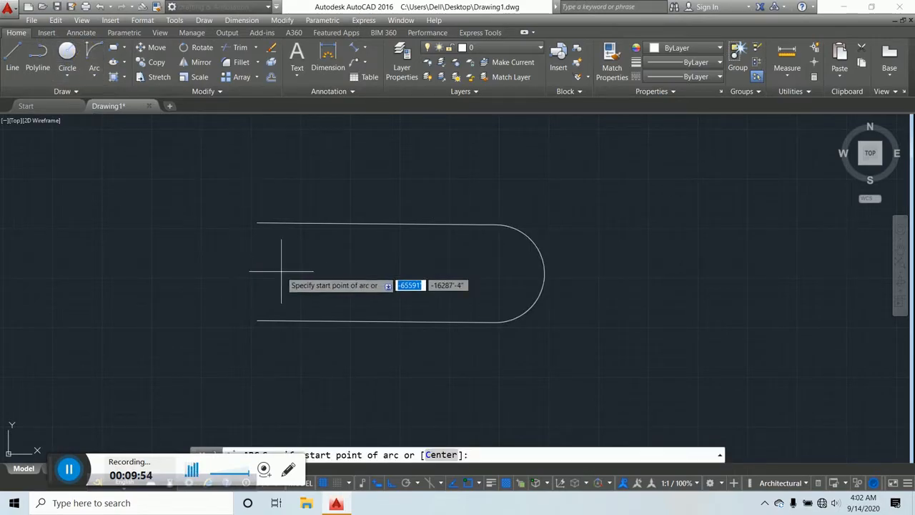
left_click(257, 223)
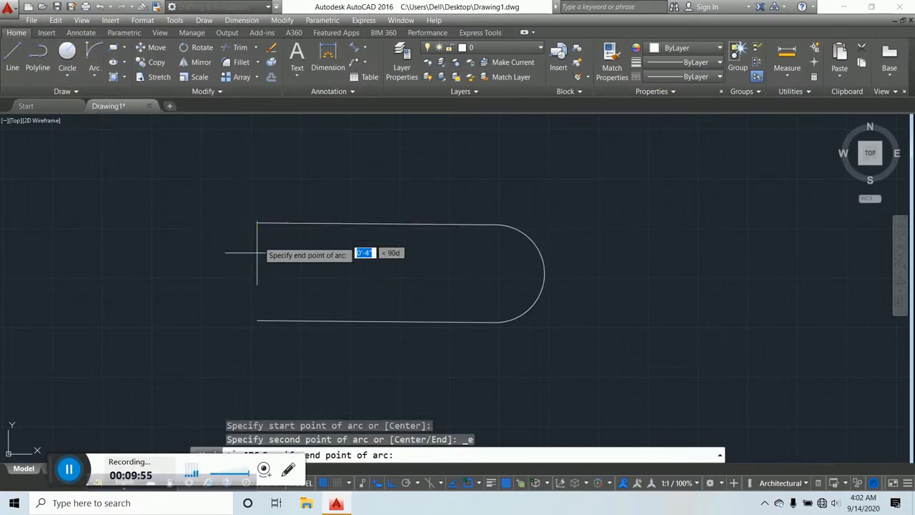
left_click(257, 321)
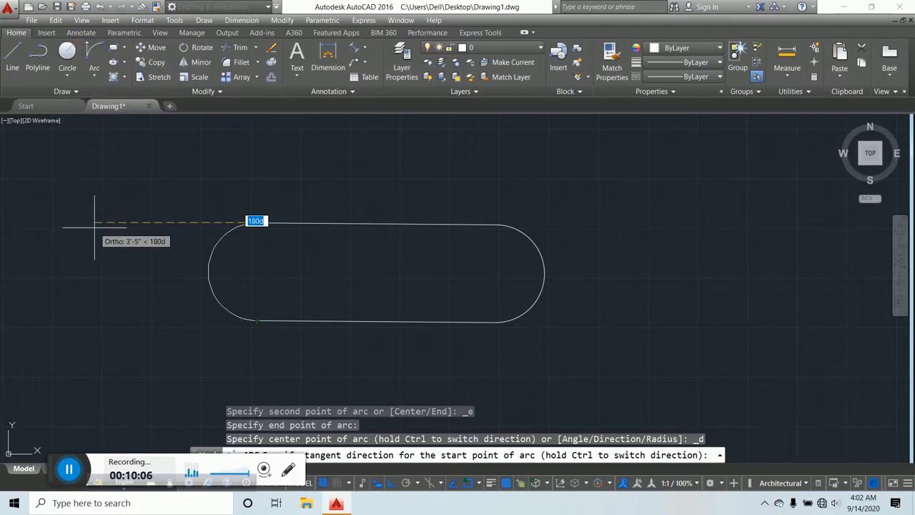
key("Return")
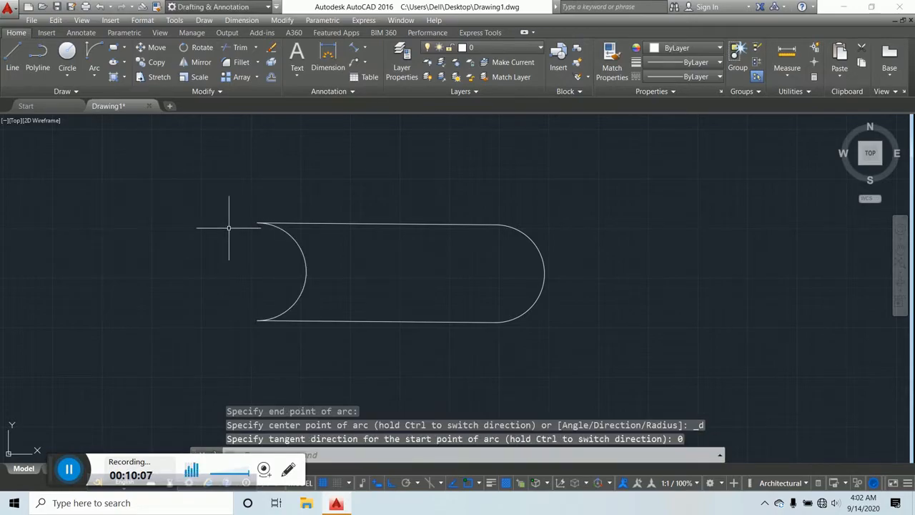
Erase the inward-bulging arc between the left ends of the parallel lines.
left_click(326, 265)
left_click(270, 256)
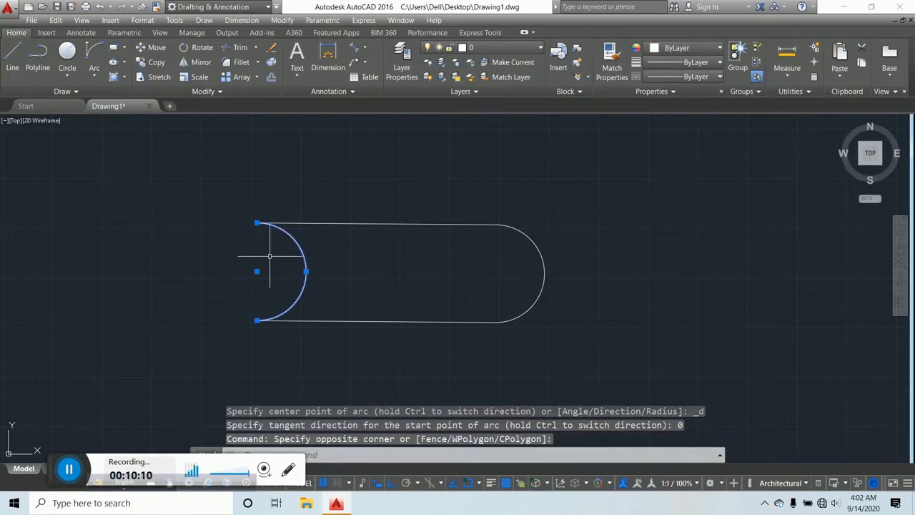
key("Delete")
Close the slot with a Start, End, Direction arc from the lower line's left end to the upper one's, with the tangent pointing left.
left_click(89, 55)
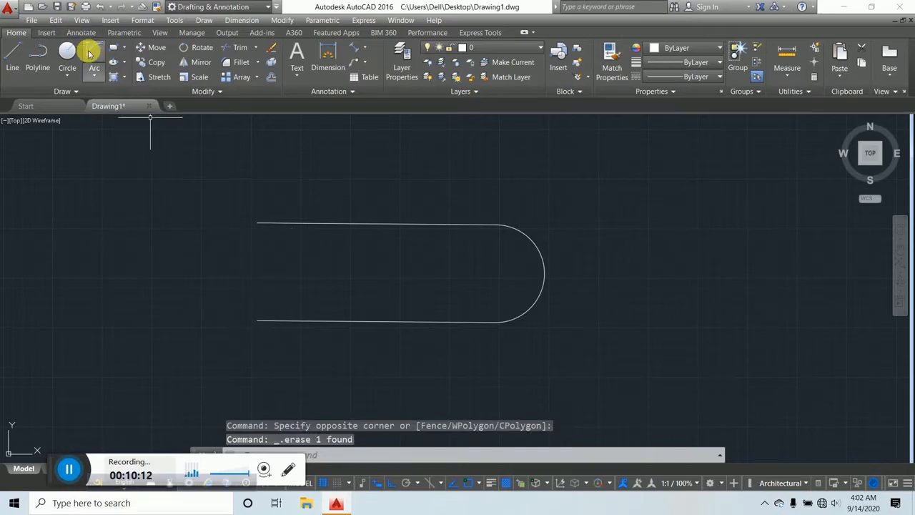
left_click(257, 320)
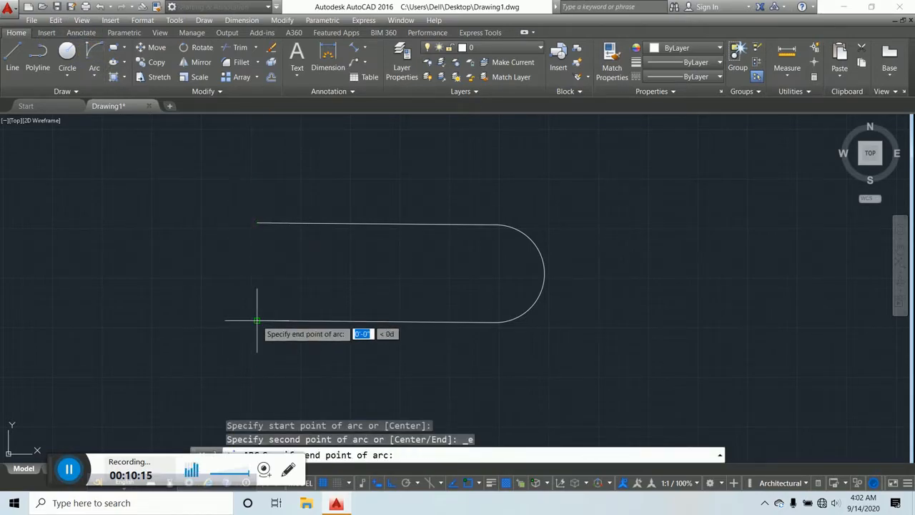
left_click(257, 224)
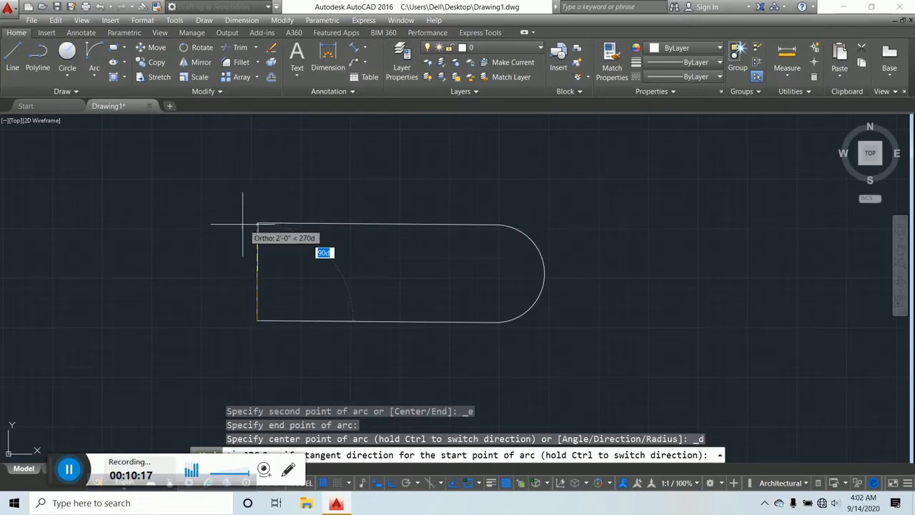
left_click(120, 314)
scroll(403, 251, "down", 4)
key("Escape")
key("Escape")
key("Escape")
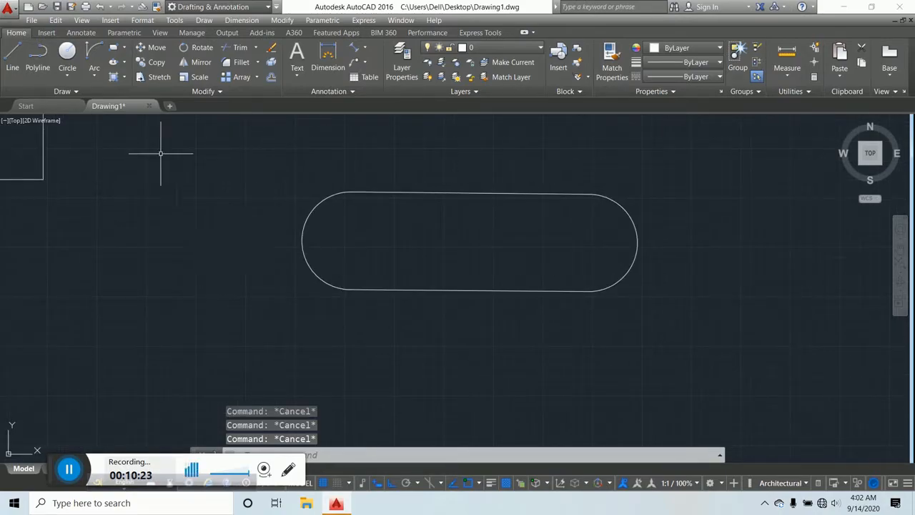
left_click(98, 77)
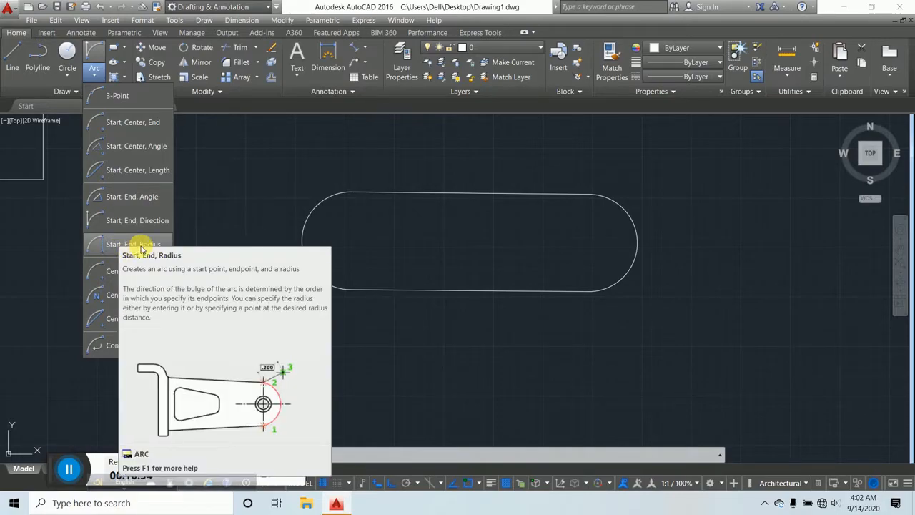
scroll(418, 228, "down", 5)
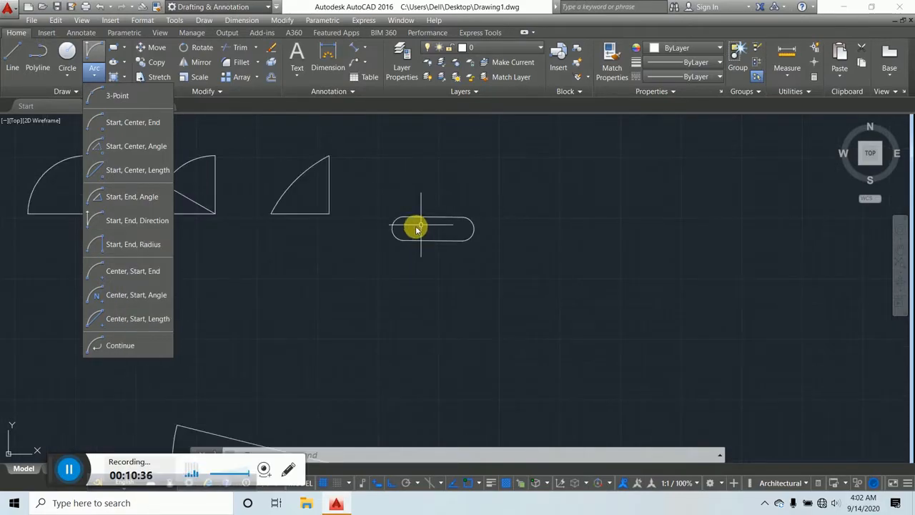
scroll(311, 201, "up", 2)
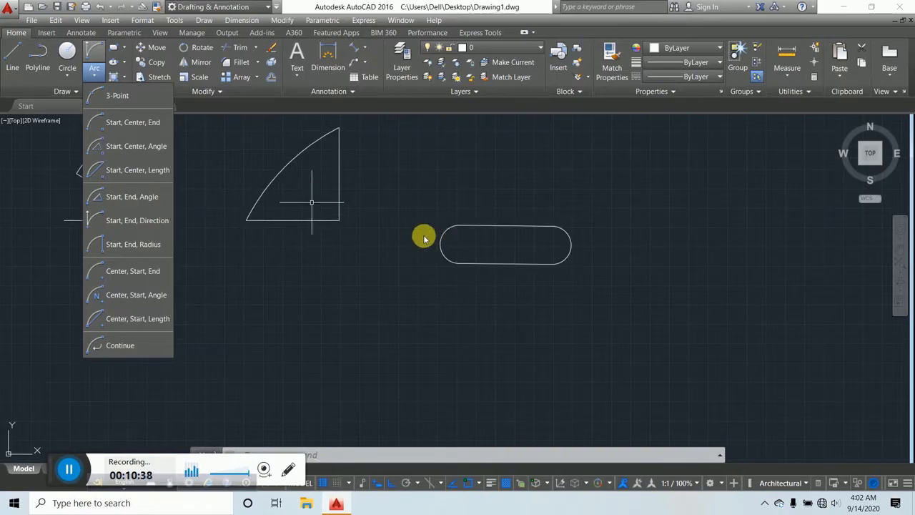
key("Escape")
key("Escape")
key("Escape")
Erase the arc that joins the free ends of the two perpendicular lines left of the slot.
left_click(439, 321)
left_click(237, 173)
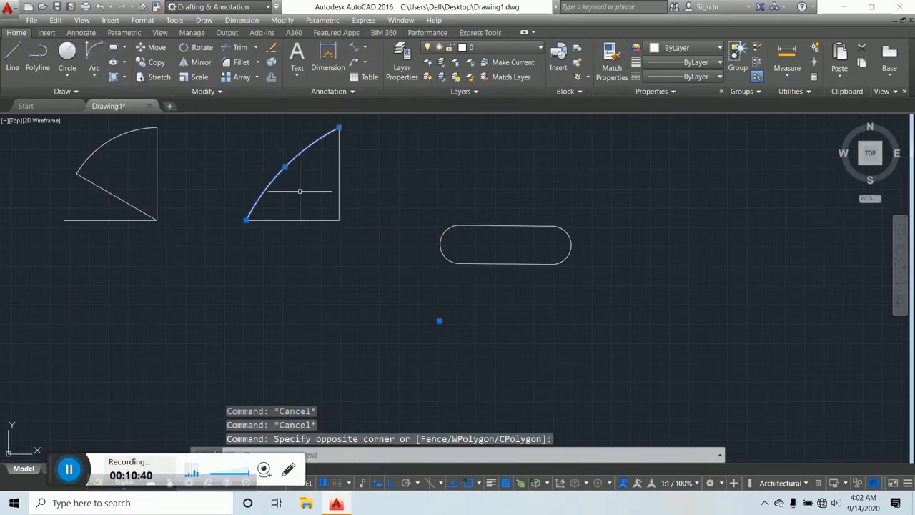
key("Delete")
Draw a Start, End, Radius arc from the vertical line's top end to the horizontal line's left end with radius 4'-1".
scroll(331, 198, "down", 2)
left_click(94, 73)
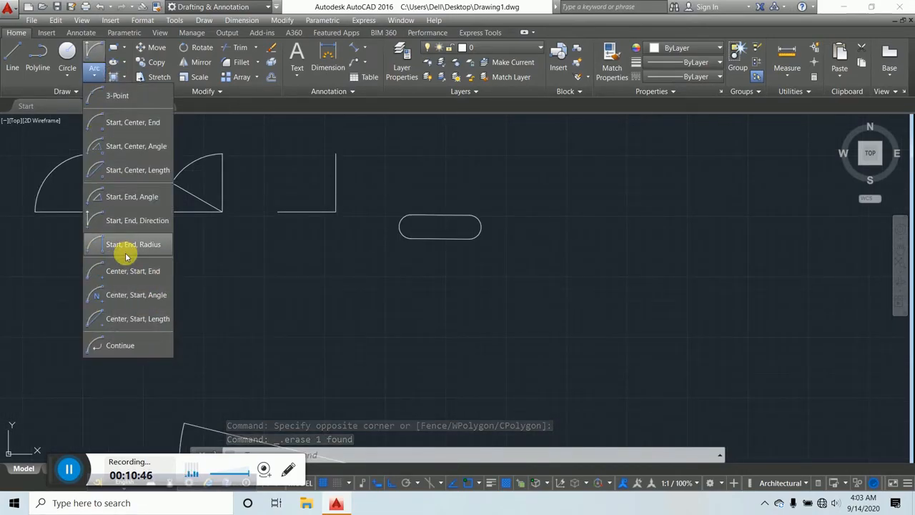
left_click(148, 247)
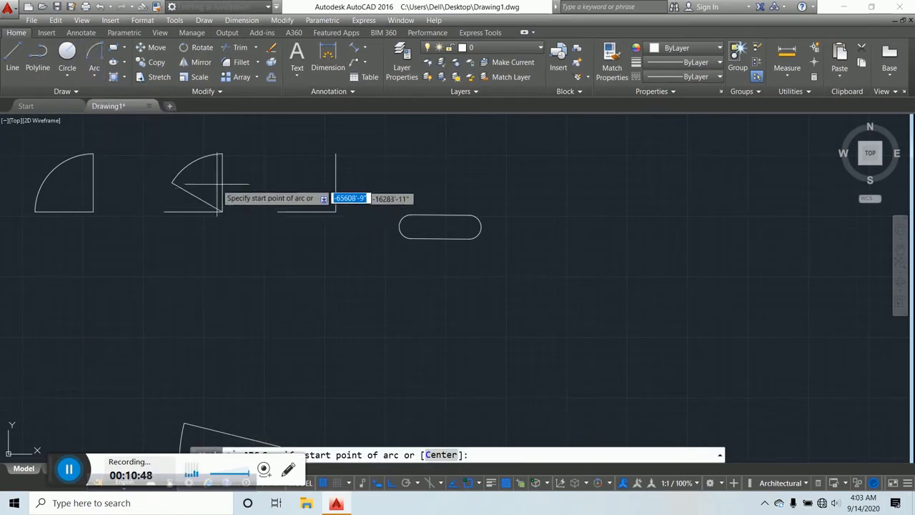
left_click(336, 154)
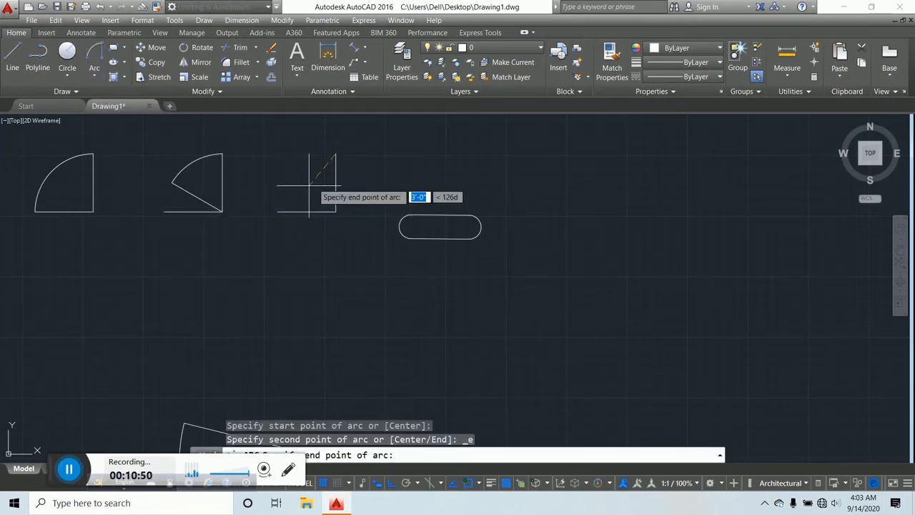
left_click(278, 212)
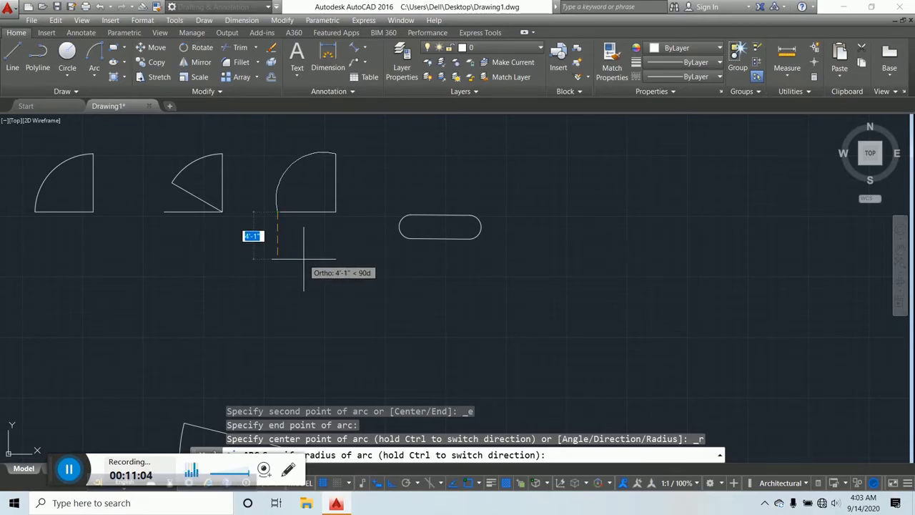
key("Return")
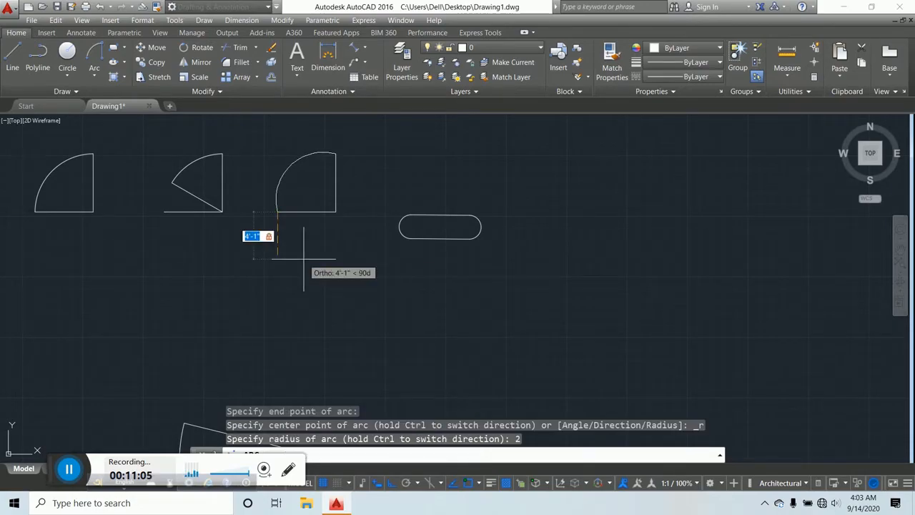
left_click(304, 258)
scroll(291, 173, "up", 4)
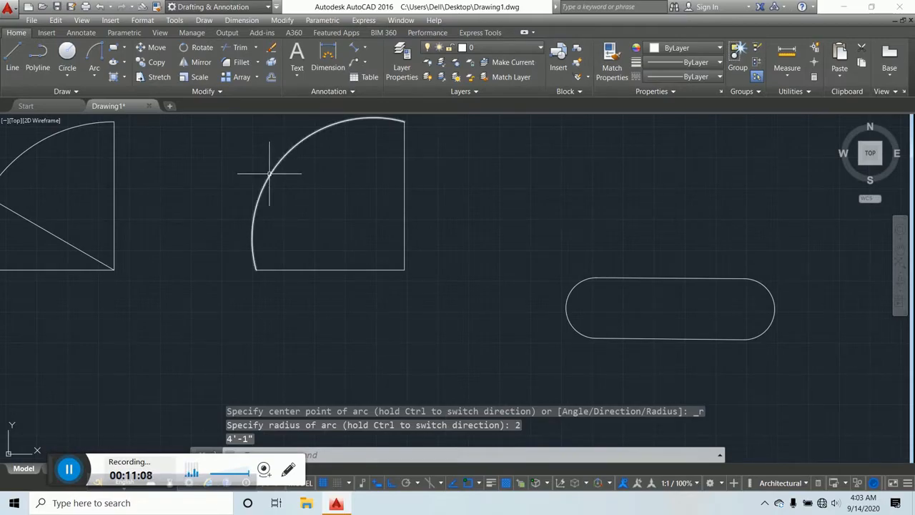
left_click(270, 173)
key("Escape")
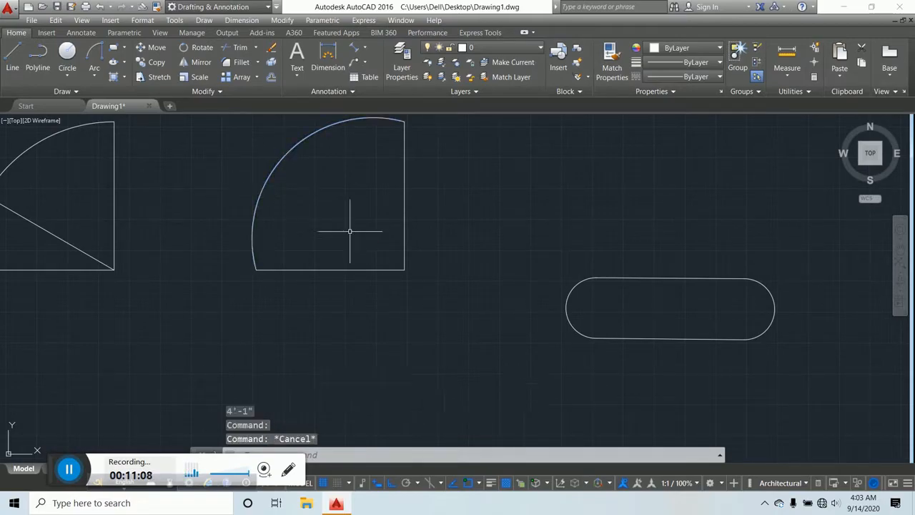
left_click(364, 53)
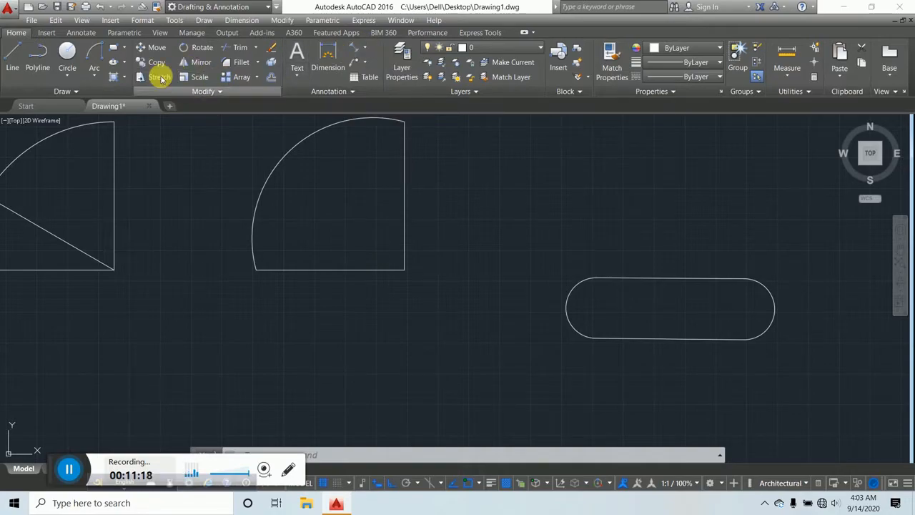
Extend the radius arc leftward with two Continue arcs, the first bulging down about 1'-10" wide and the second bulging up.
left_click(94, 70)
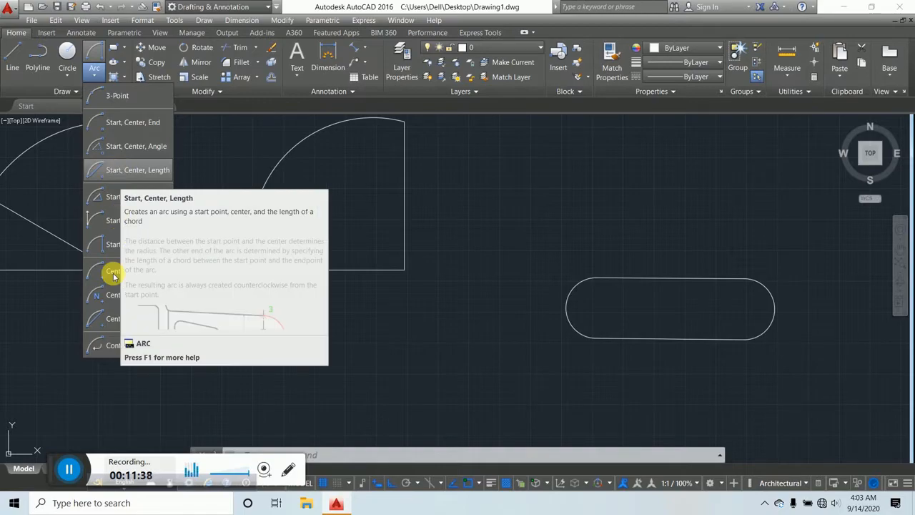
left_click(103, 347)
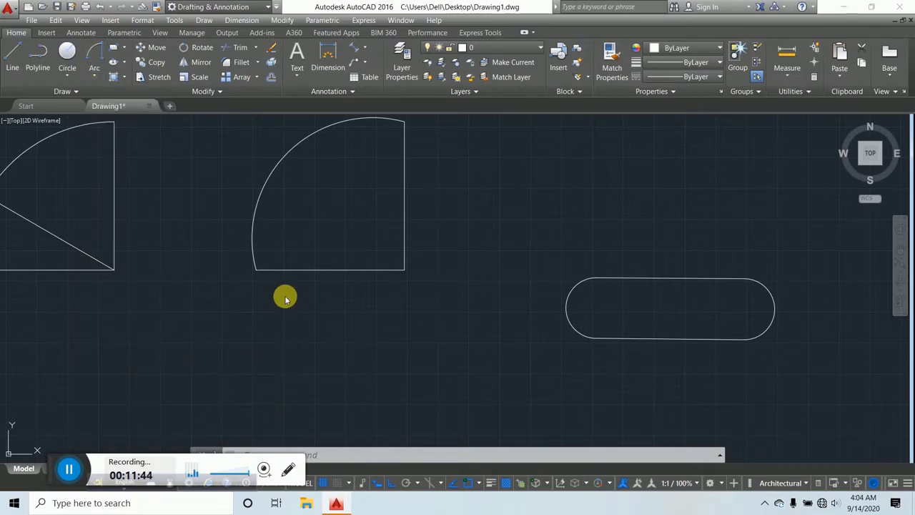
scroll(274, 293, "down", 3)
scroll(278, 281, "up", 3)
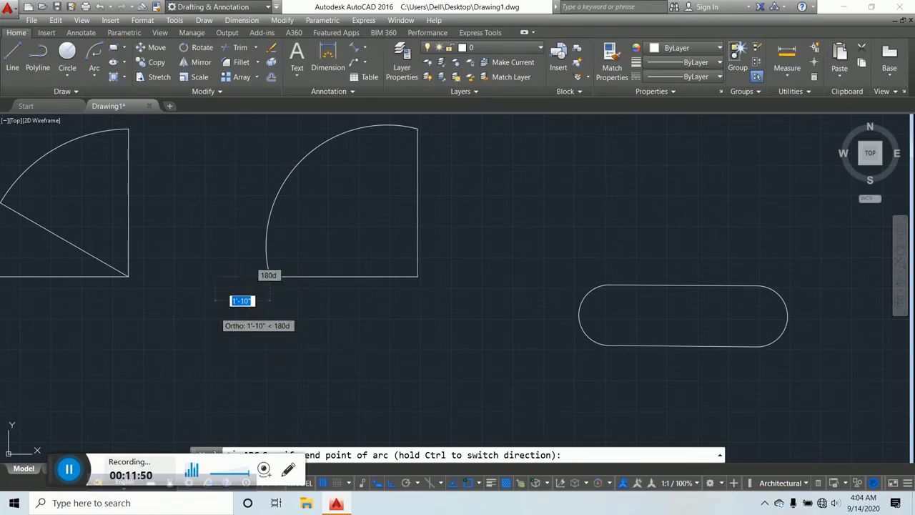
left_click(215, 286)
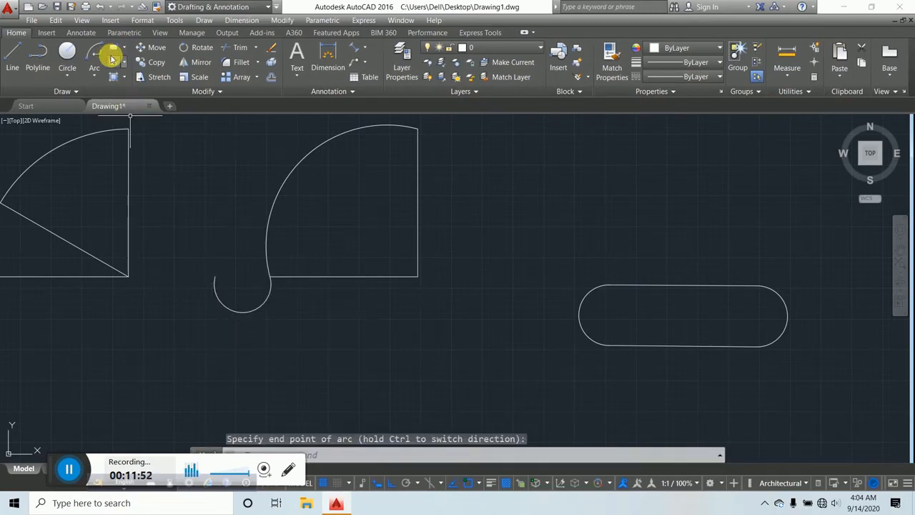
left_click(98, 50)
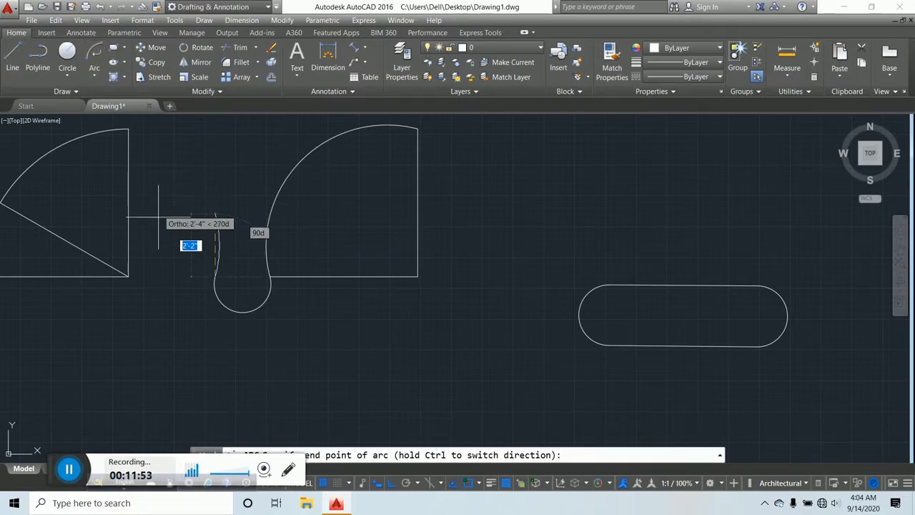
left_click(156, 277)
Erase the pie-shaped figure and its horizontal base line just left of the arc chain.
scroll(222, 271, "down", 5)
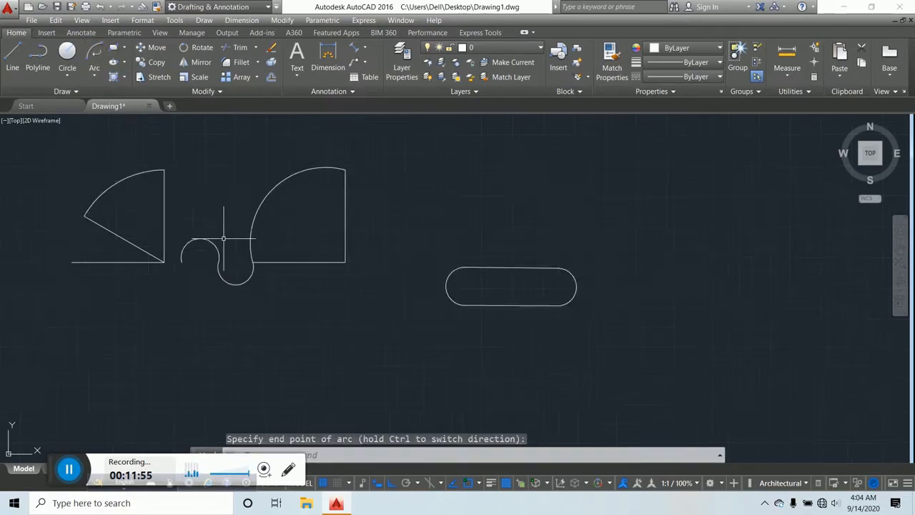
scroll(236, 263, "up", 5)
middle_click_drag(248, 264, 219, 239)
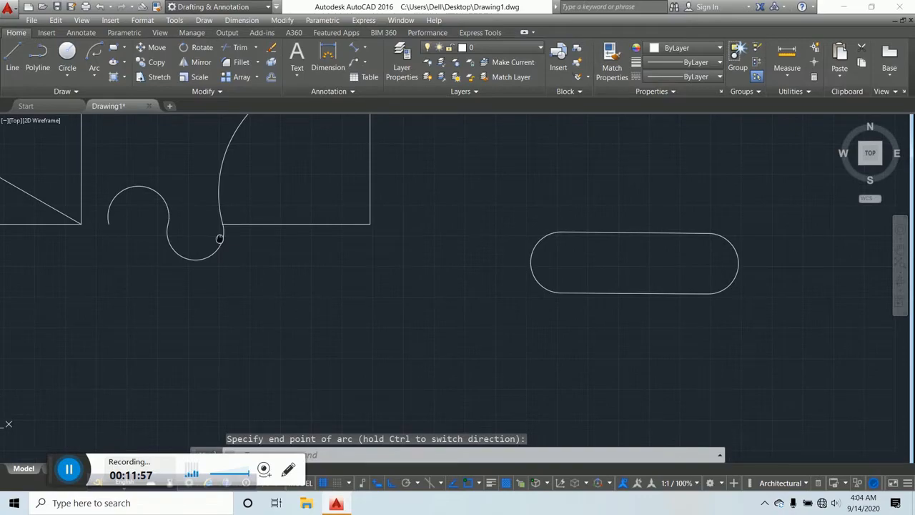
scroll(193, 249, "down", 6)
scroll(163, 198, "up", 6)
middle_click_drag(164, 198, 261, 283)
key("Escape")
key("Escape")
left_click(250, 299)
left_click(134, 173)
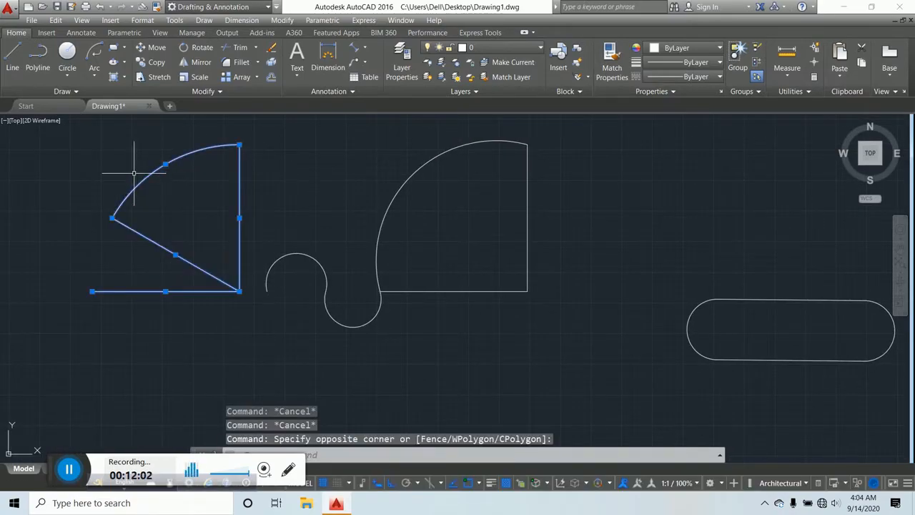
key("Delete")
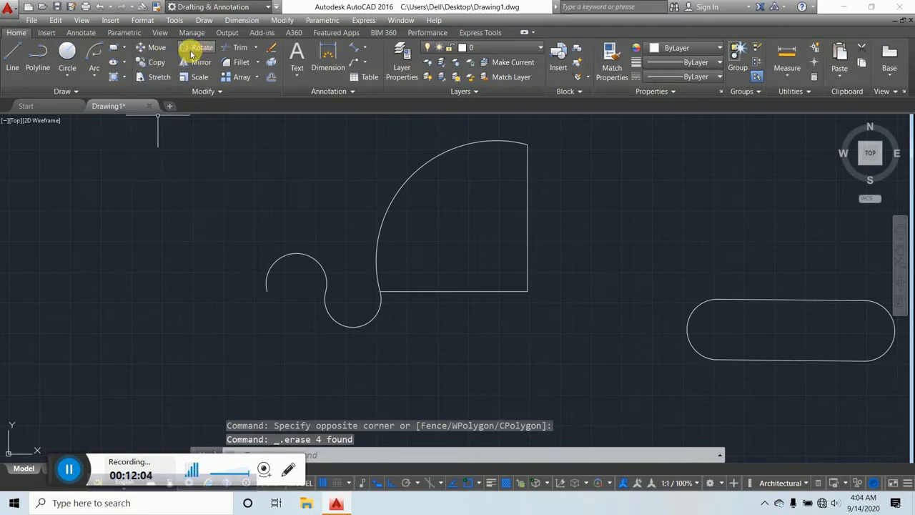
Add two more tangent arcs to the chain's left end, one bulging down and one bulging up.
left_click(94, 53)
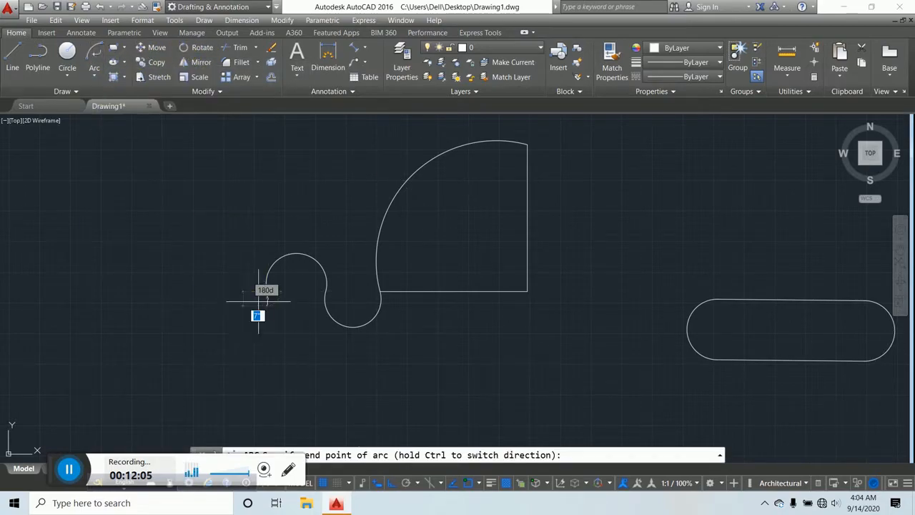
left_click(184, 289)
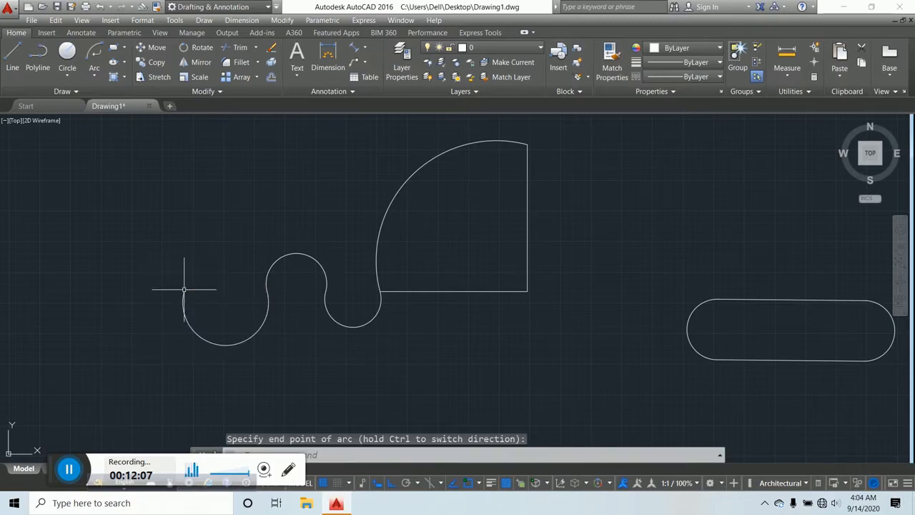
left_click(100, 47)
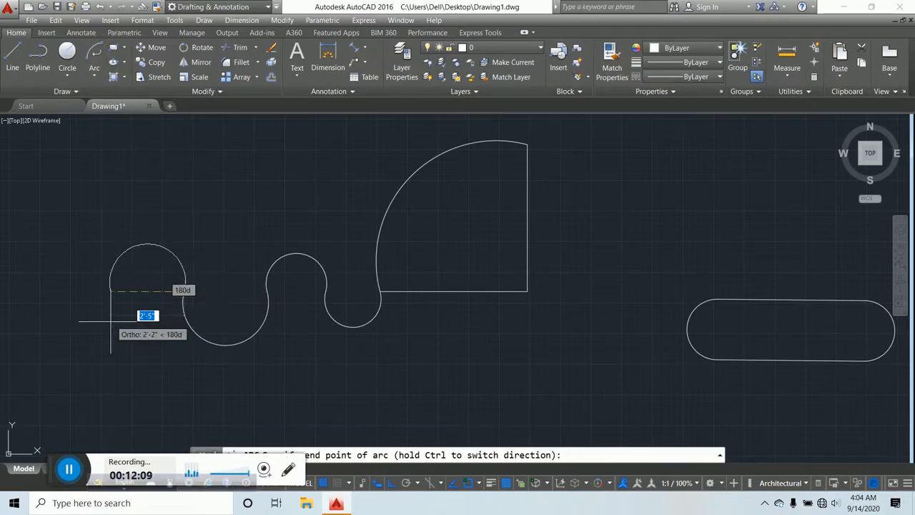
left_click(87, 267)
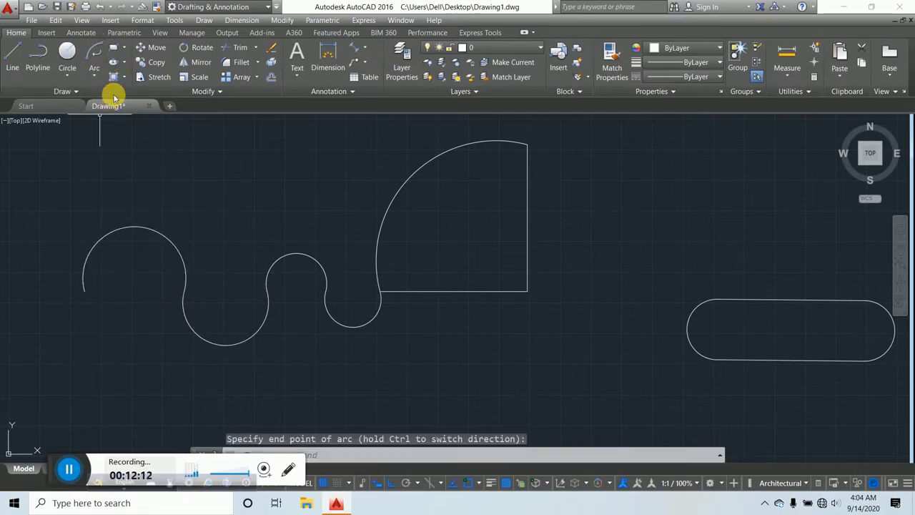
Add a downward-bulging tangent arc about 2'-10" wide at the chain's left end, toggling Ortho off and back on during placement.
left_click(94, 51)
scroll(146, 228, "down", 3)
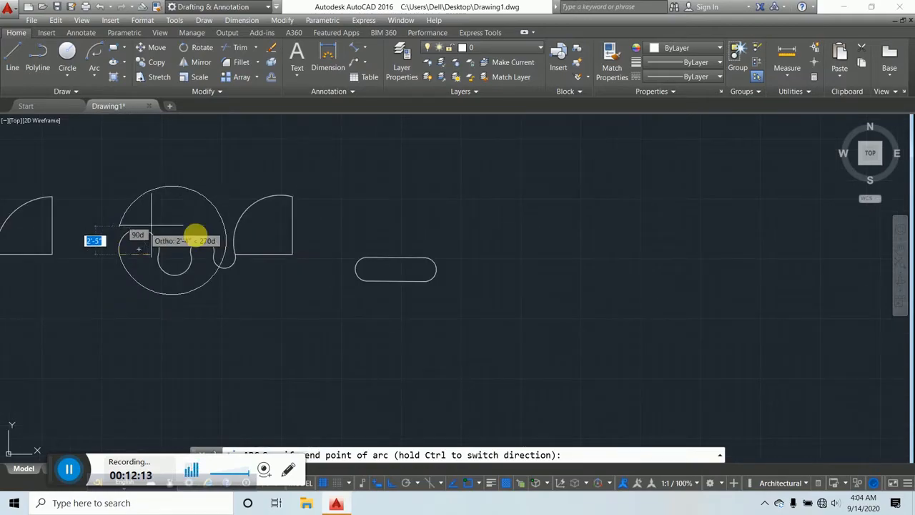
scroll(80, 219, "up", 3)
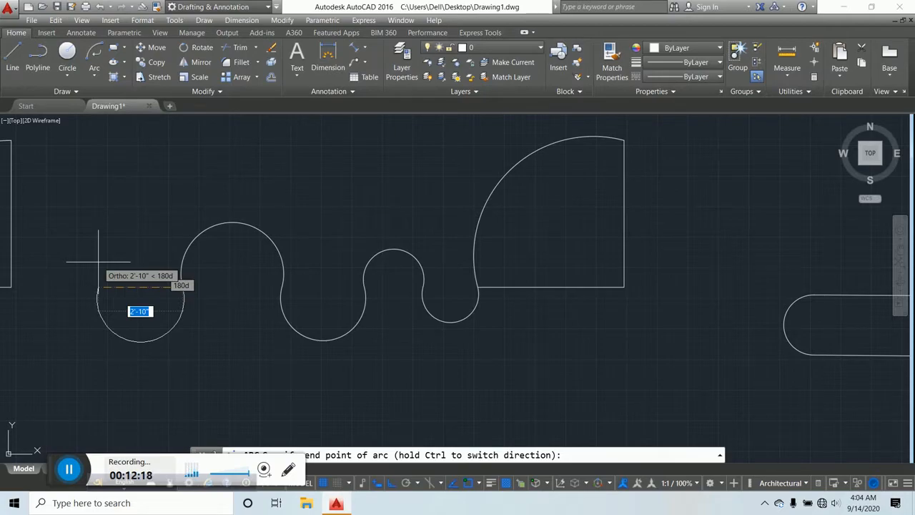
key("F8")
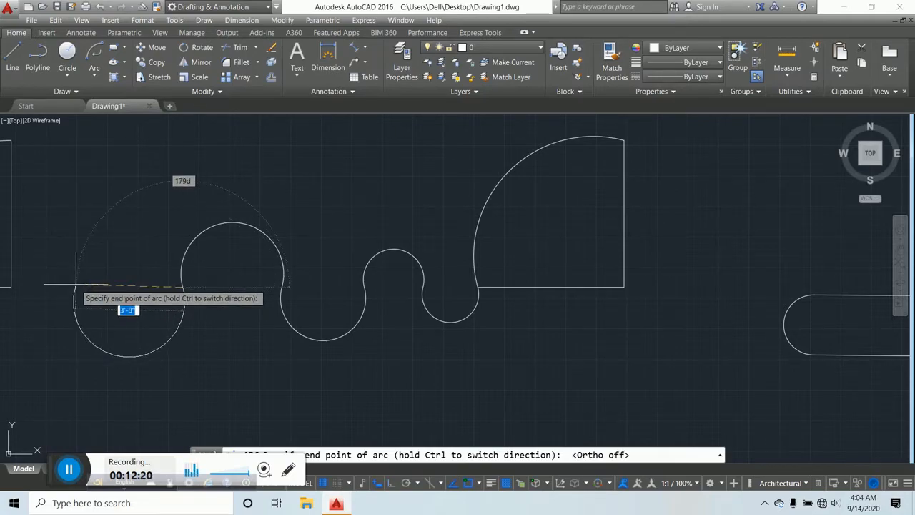
key("F8")
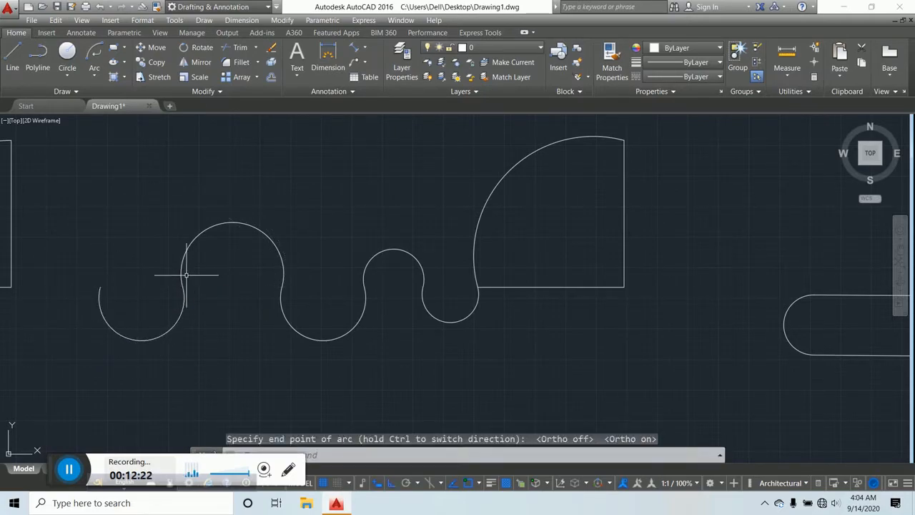
Select two adjacent middle arcs of the chain to examine how they join, and clear the selection.
left_click(365, 263)
left_click(365, 293)
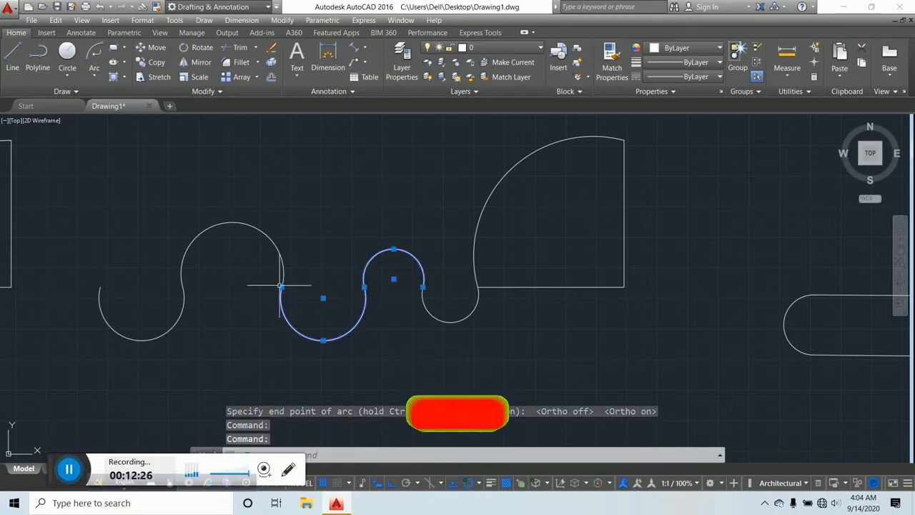
key("Escape")
key("Escape")
Draw a row of three donuts with inside diameter 3 and outside diameter 6 in the empty area left of the spiral.
scroll(406, 228, "down", 4)
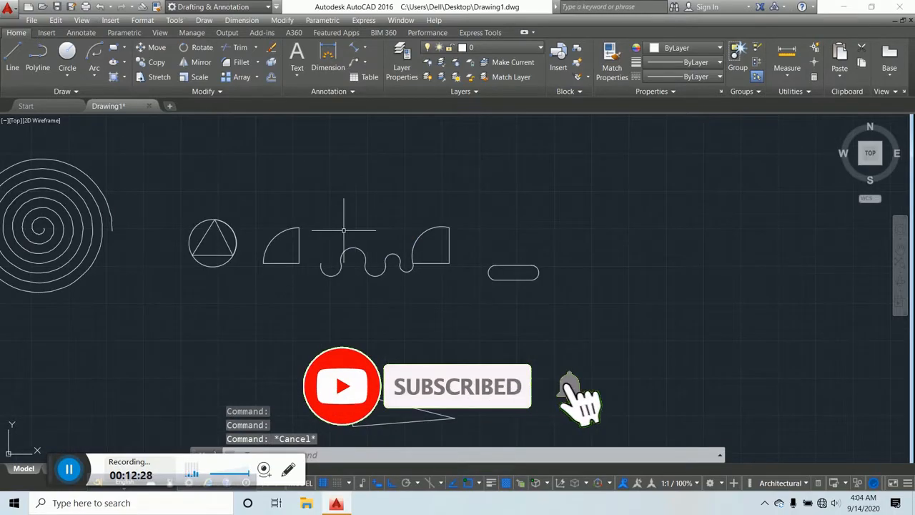
scroll(405, 228, "up", 1)
key("Escape")
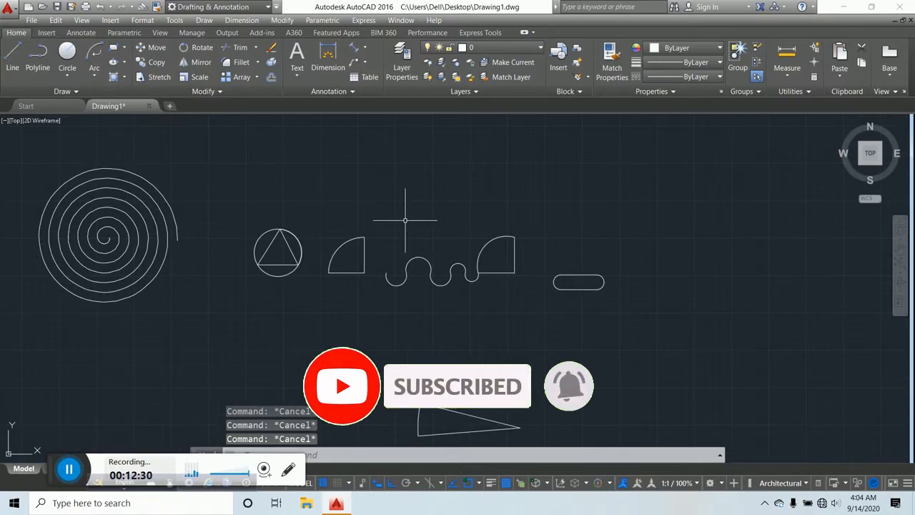
scroll(314, 171, "down", 2)
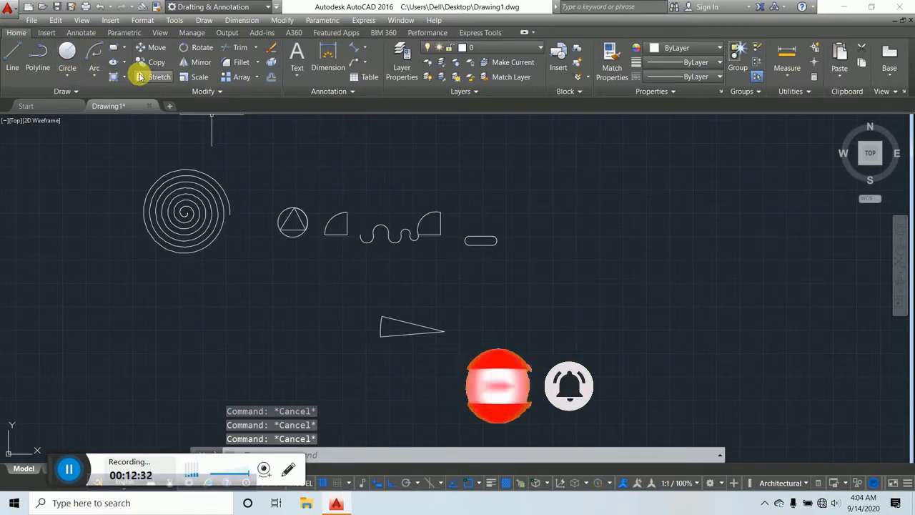
left_click(204, 20)
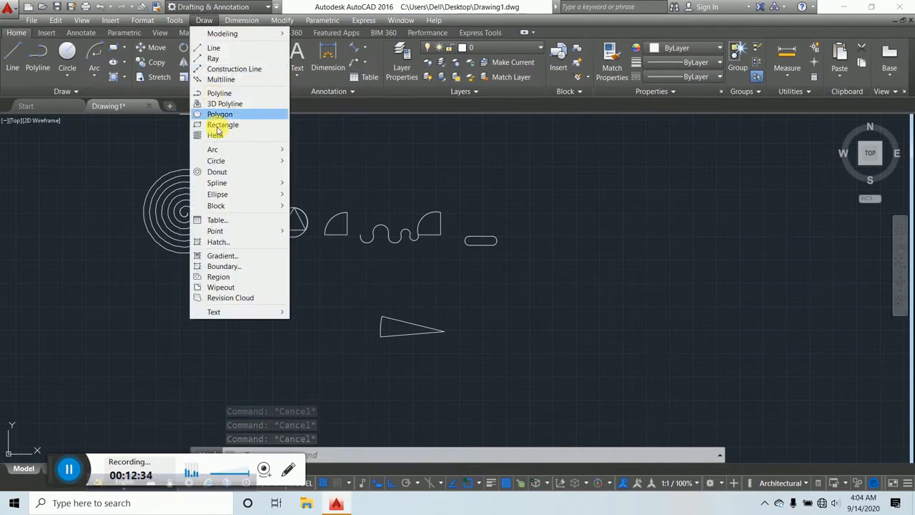
left_click(218, 173)
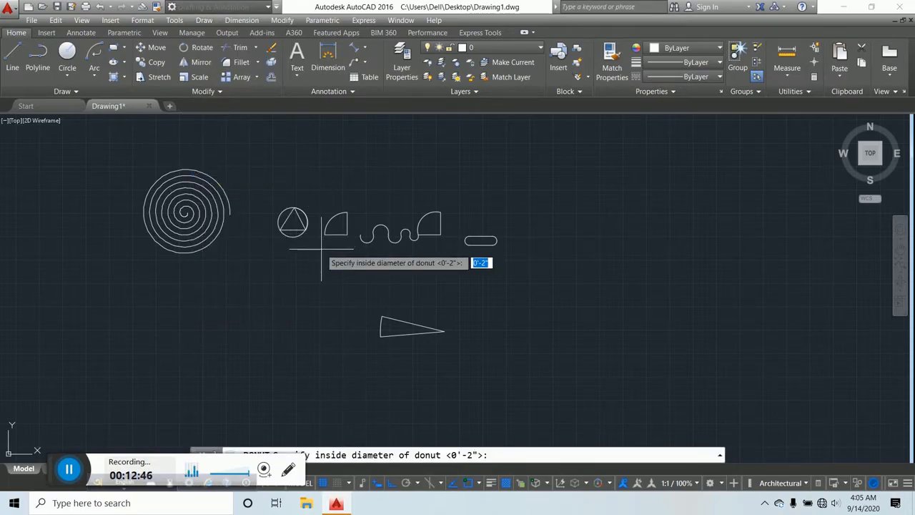
scroll(461, 247, "down", 5)
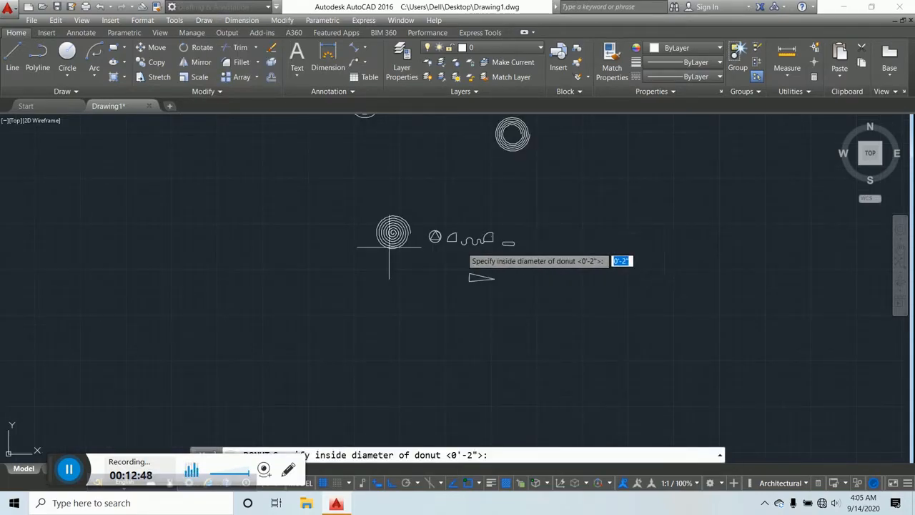
scroll(294, 226, "up", 5)
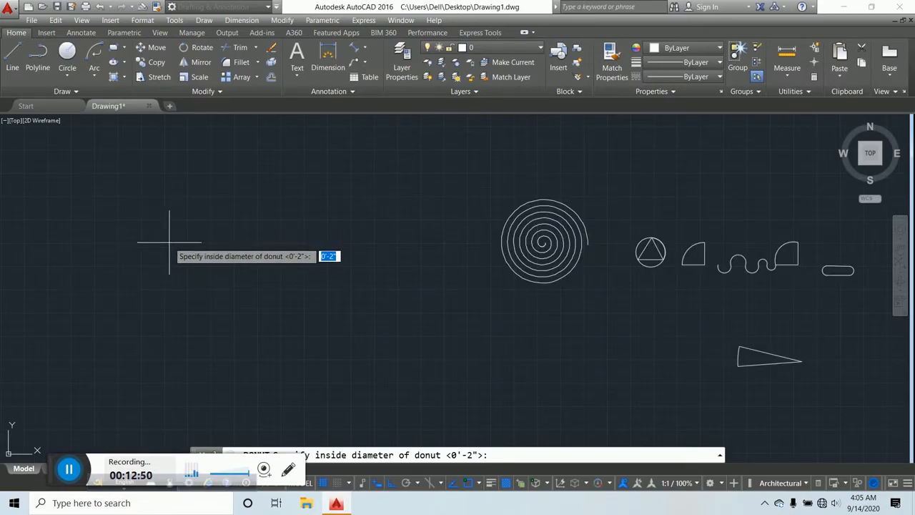
scroll(170, 242, "up", 2)
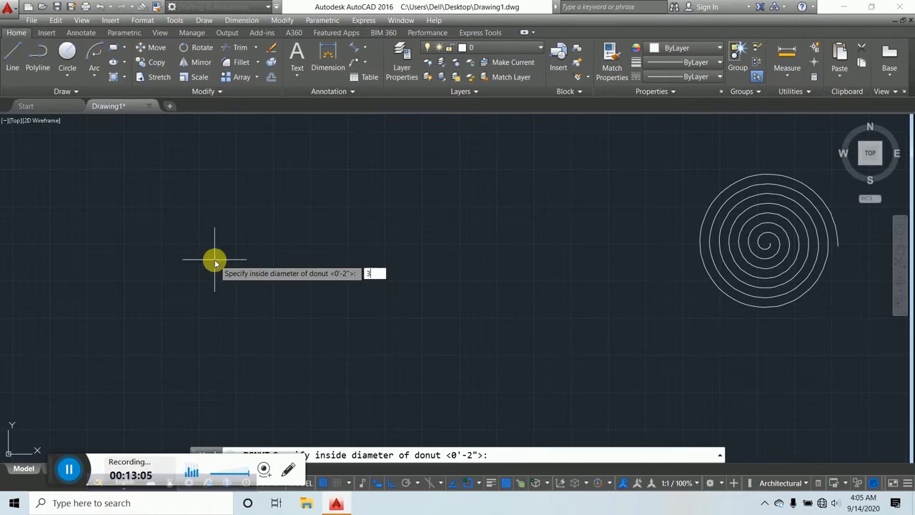
key("Return")
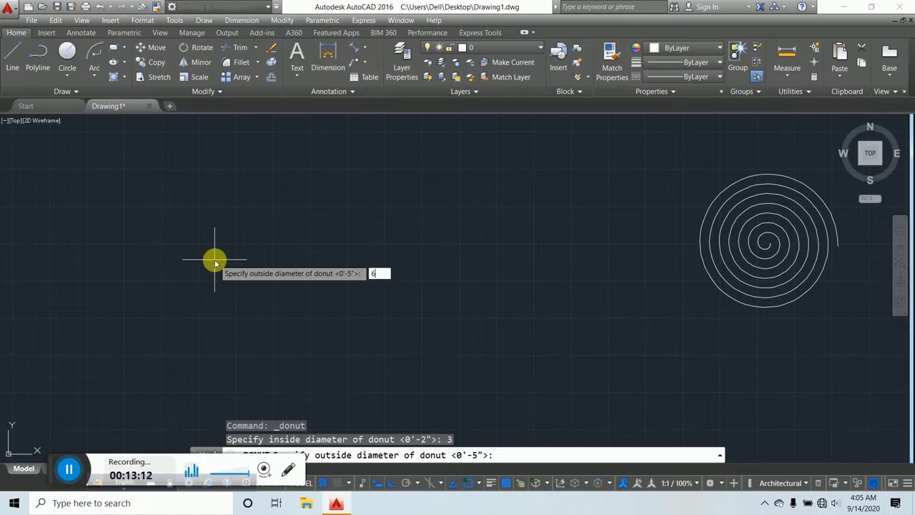
key("Return")
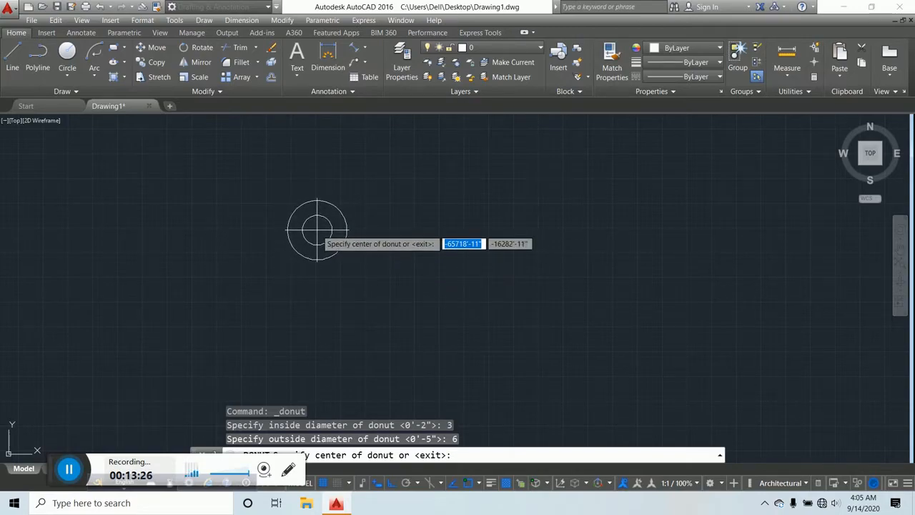
left_click(318, 230)
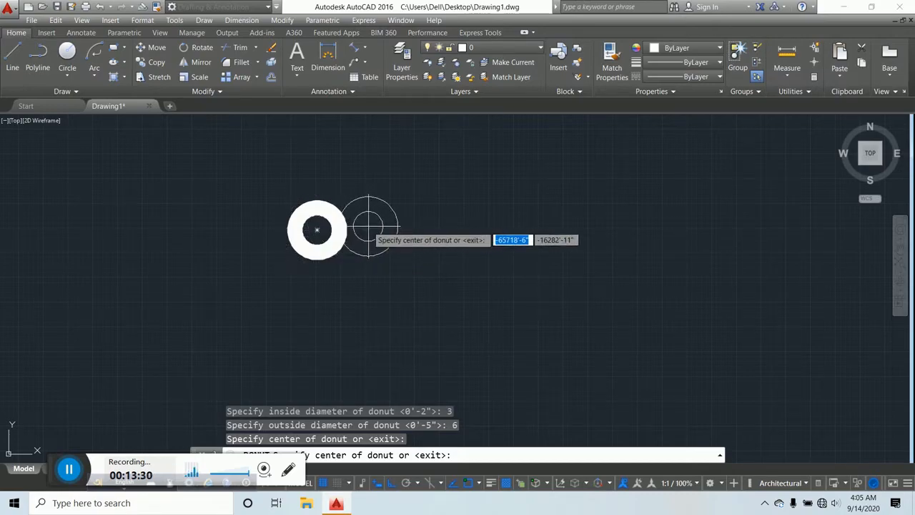
left_click(434, 231)
left_click(559, 236)
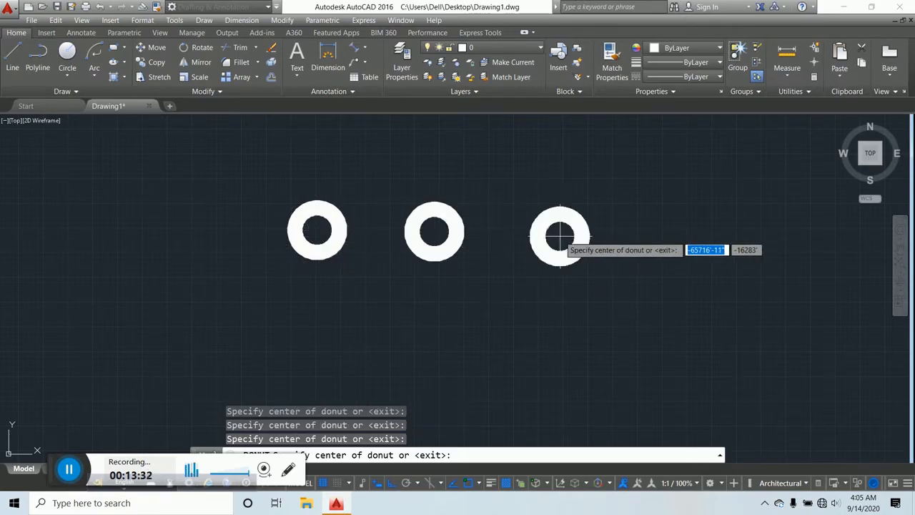
Scatter five more donuts of the same size around the row of three and end the Donut command.
scroll(413, 215, "down", 5)
left_click(421, 257)
left_click(372, 247)
scroll(272, 207, "up", 5)
left_click(416, 224)
scroll(253, 212, "down", 4)
left_click(308, 255)
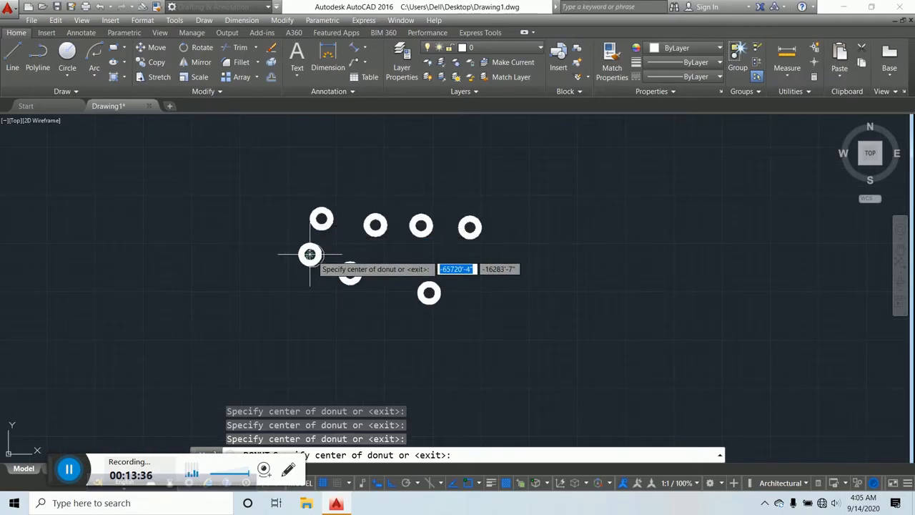
scroll(322, 247, "up", 4)
left_click(371, 233)
scroll(317, 223, "down", 2)
key("Escape")
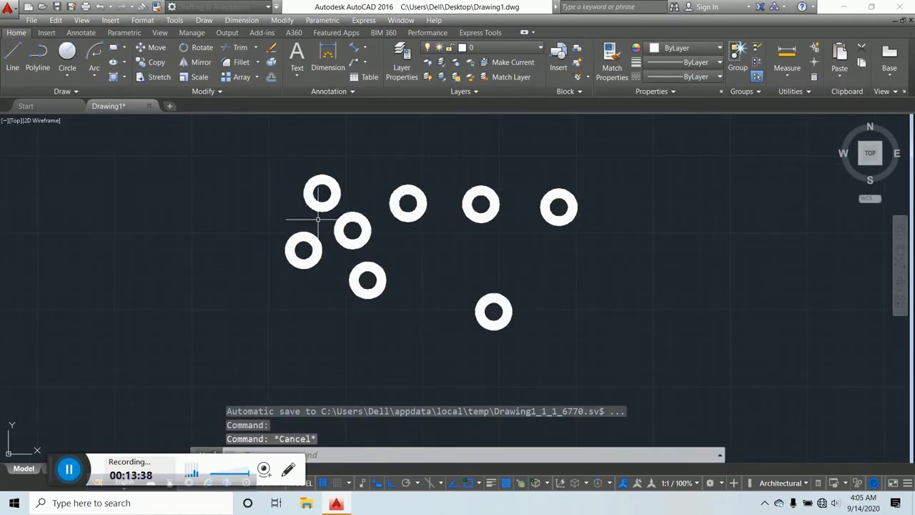
key("Escape")
key("Escape")
left_click(141, 21)
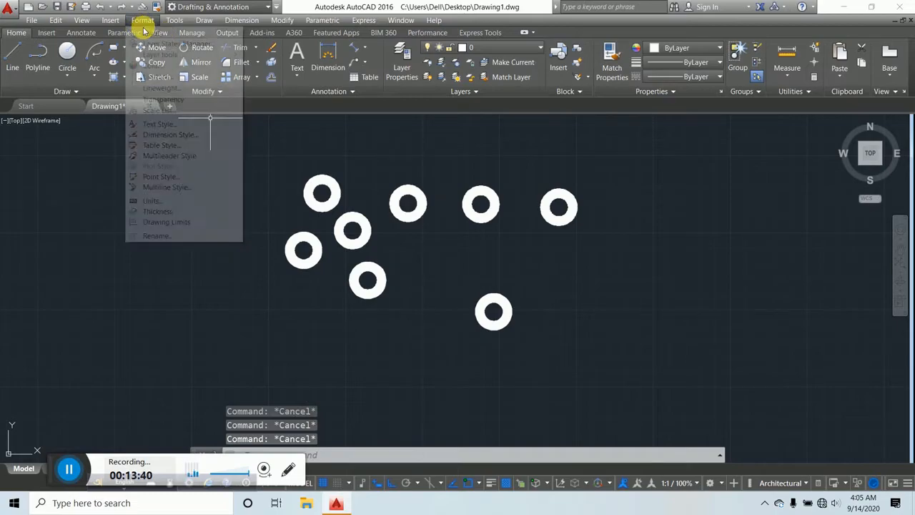
key("Escape")
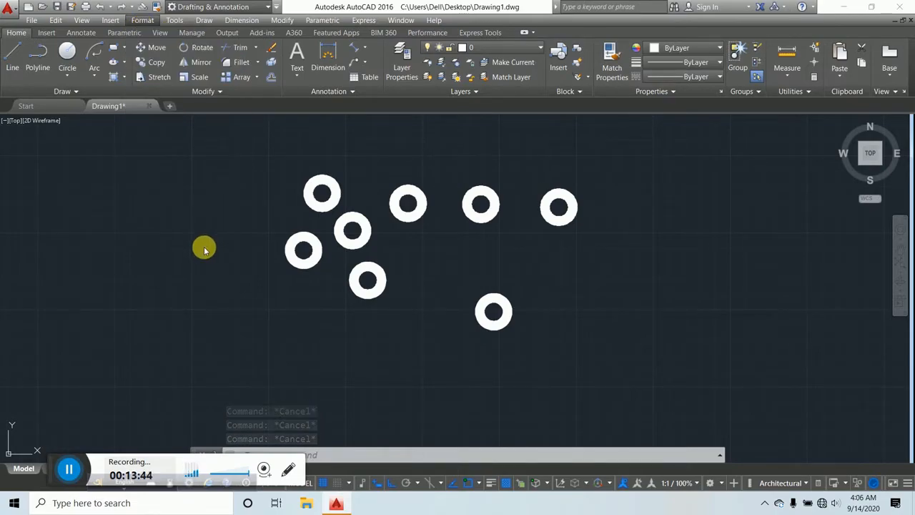
left_click(203, 249)
key("Escape")
Place three solid donuts with inside diameter 0 and outside diameter 5 below and left of the ring-shaped donuts.
type("d")
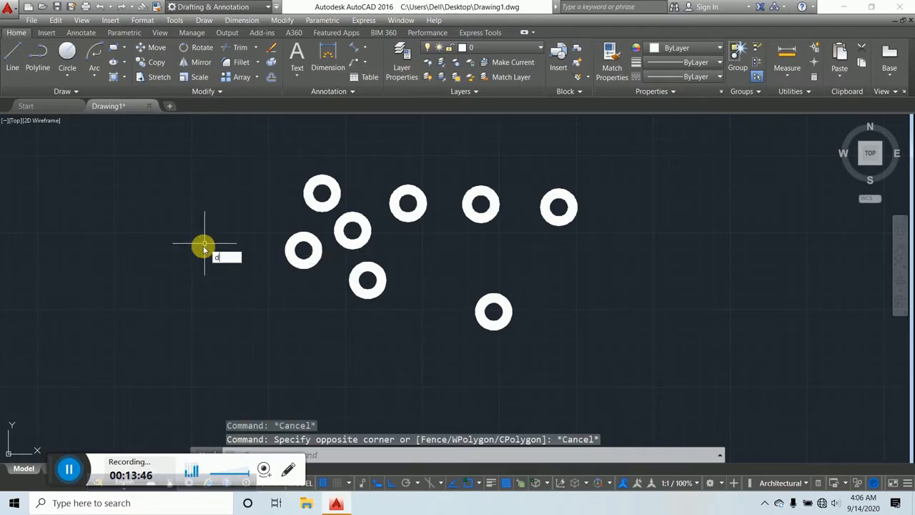
type("on")
key("Return")
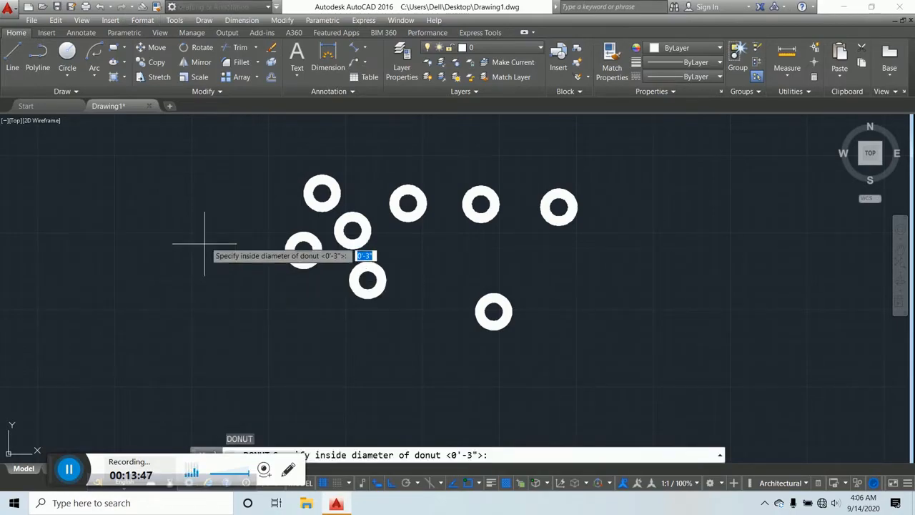
scroll(233, 229, "down", 2)
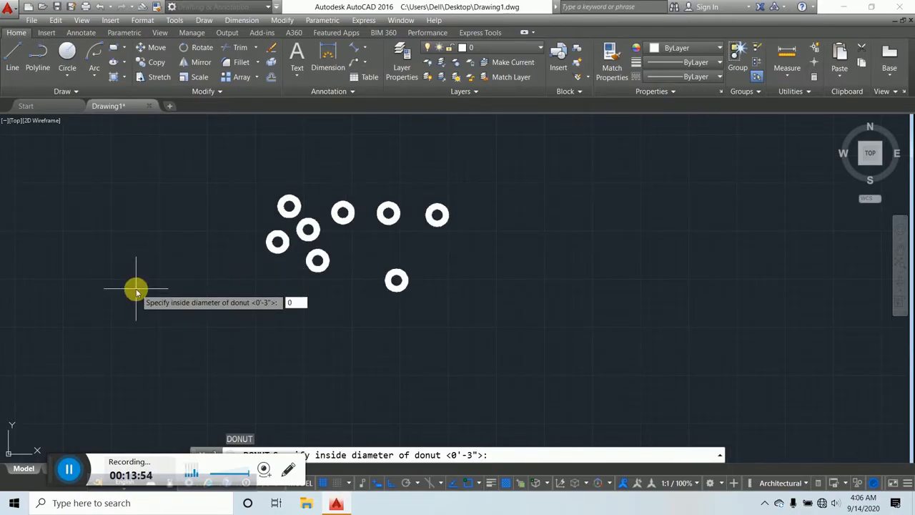
key("Return")
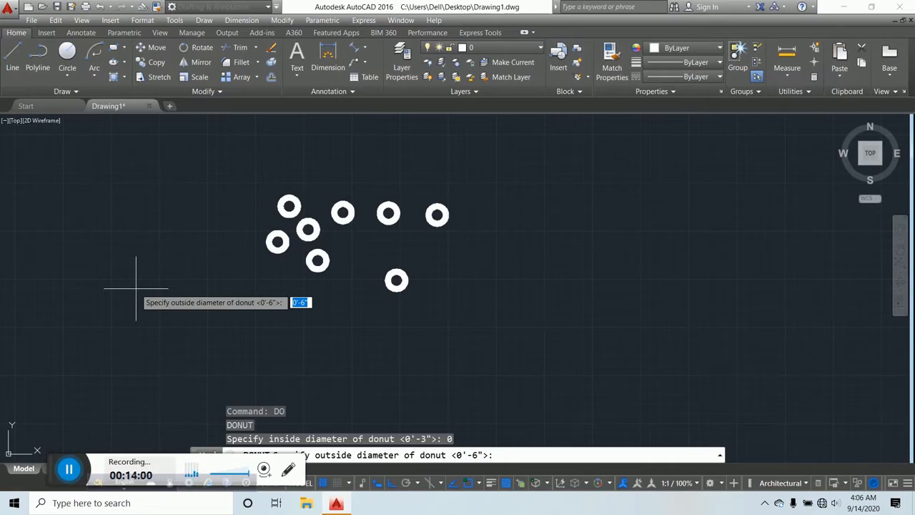
type("5")
key("Return")
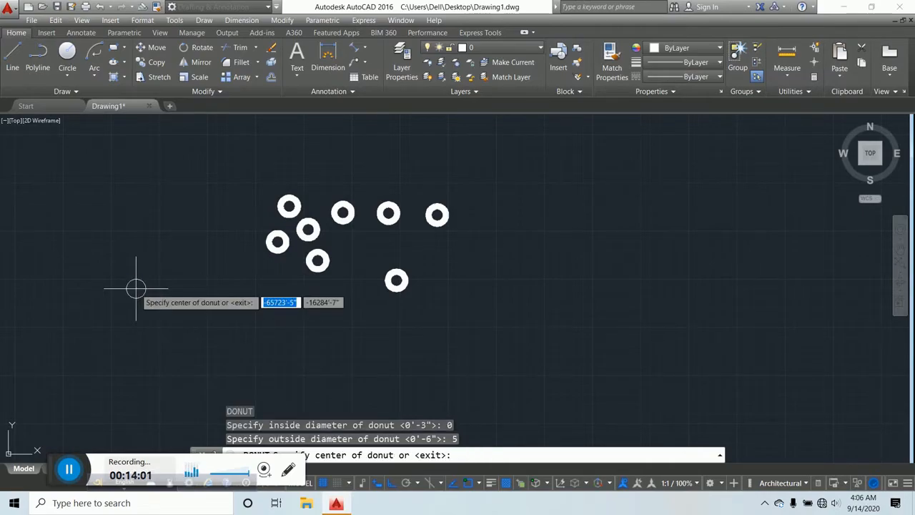
scroll(193, 283, "up", 4)
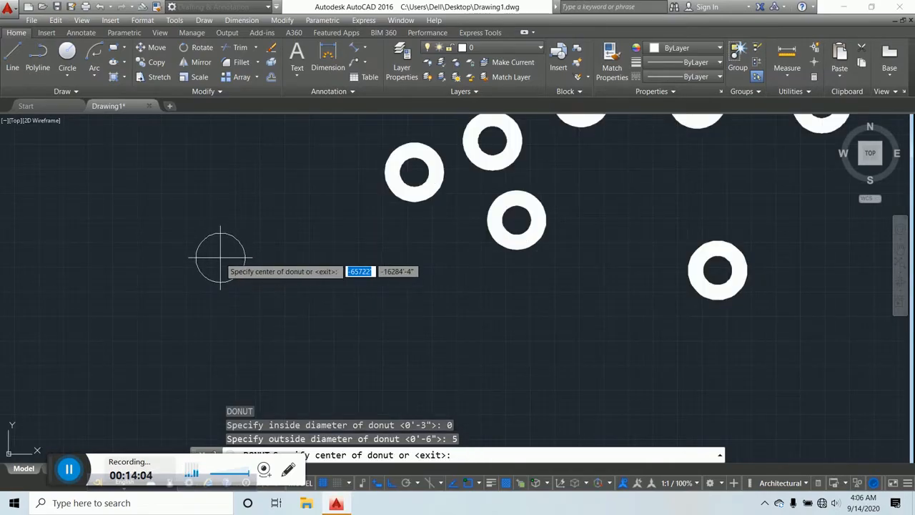
left_click(214, 257)
left_click(306, 289)
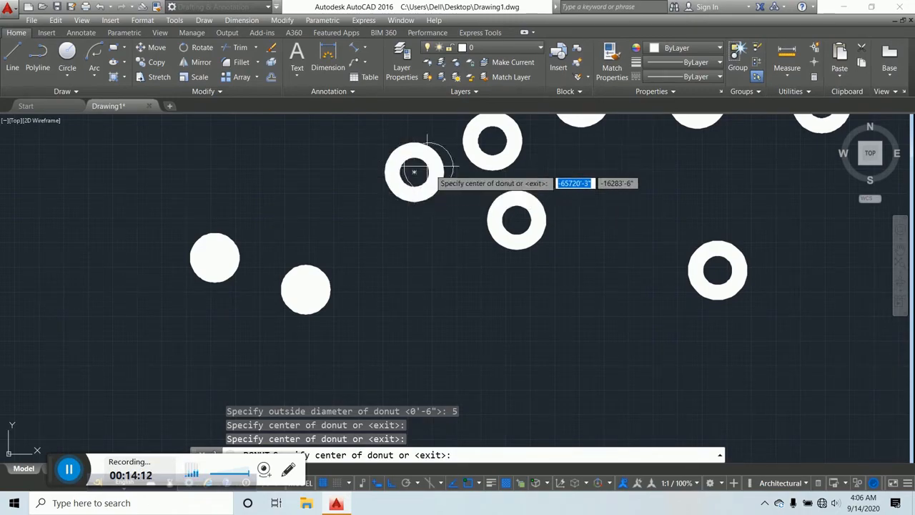
left_click(332, 221)
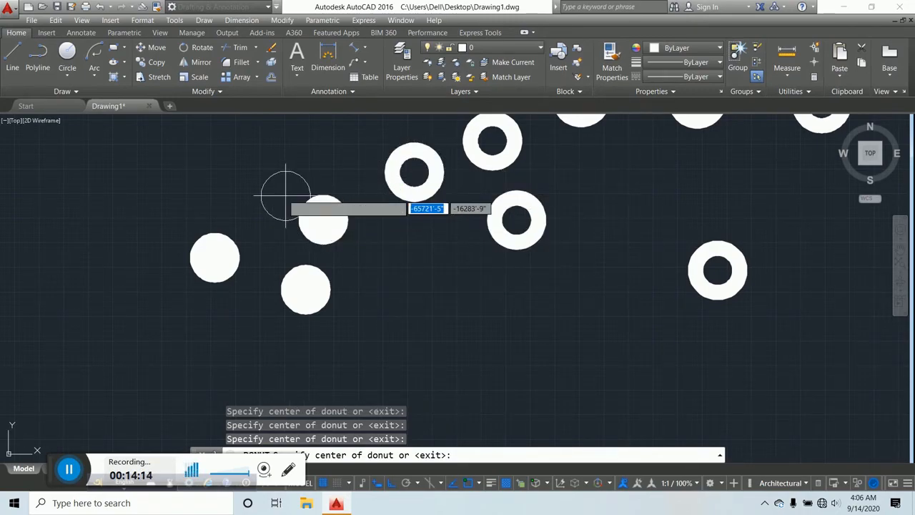
Scatter three more solid donuts near the first three and end the Donut command.
scroll(314, 211, "down", 5)
scroll(322, 200, "up", 6)
scroll(280, 215, "down", 4)
key("Escape")
key("Escape")
key("Escape")
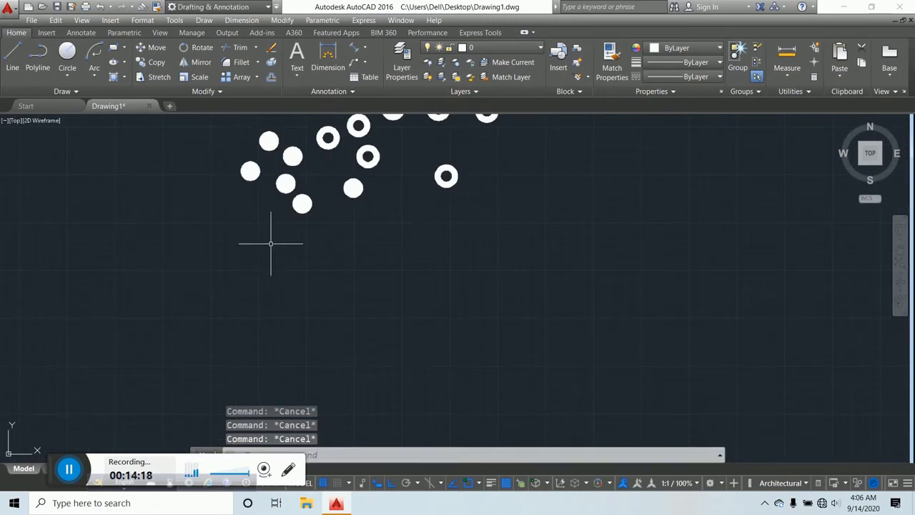
Draw an upright rectangle in the empty space below and right of the donuts.
left_click(113, 51)
left_click(529, 218)
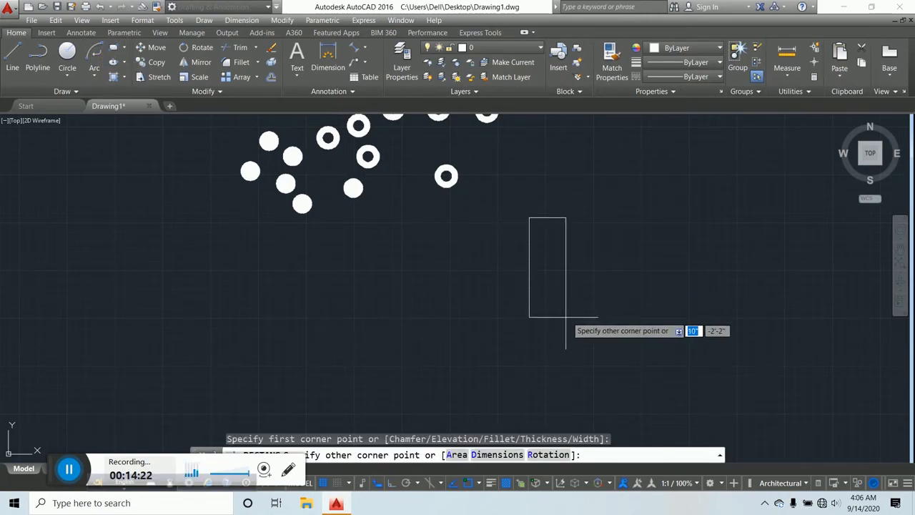
left_click(603, 313)
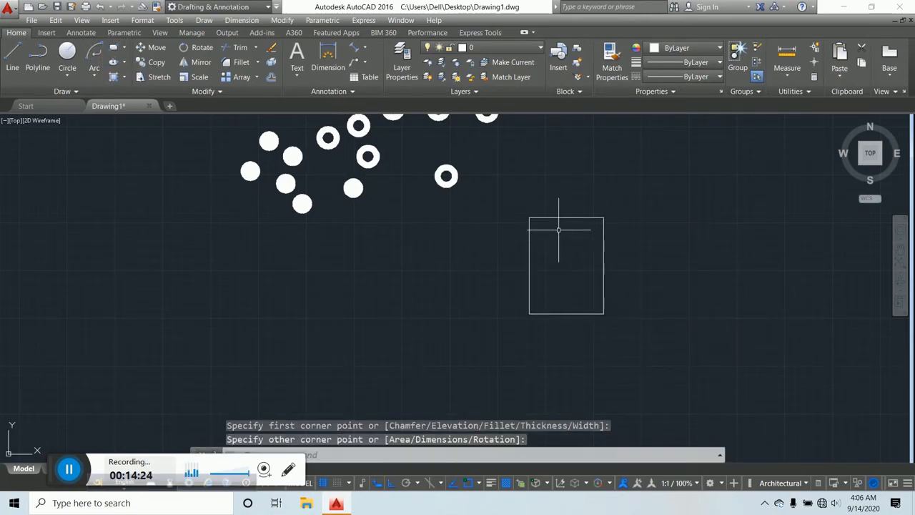
scroll(559, 232, "up", 4)
middle_click_drag(560, 229, 508, 220)
key("Escape")
key("Escape")
Place six solid donuts with inside diameter 0 and outside diameter 5 in two columns of three inside the rectangle.
type("do")
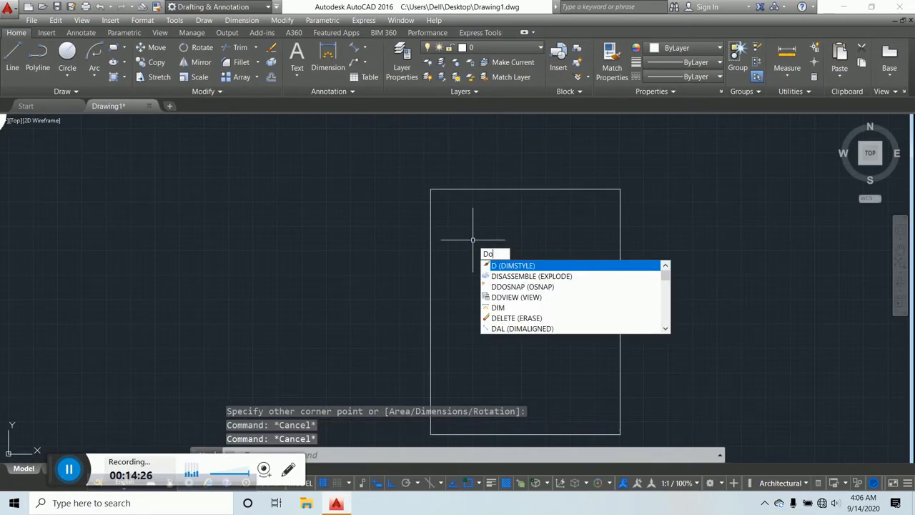
key("Return")
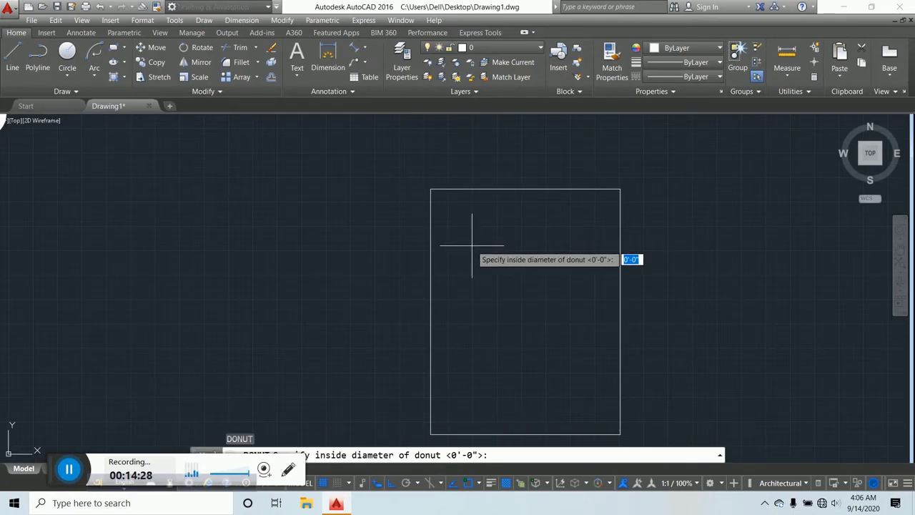
key("Return")
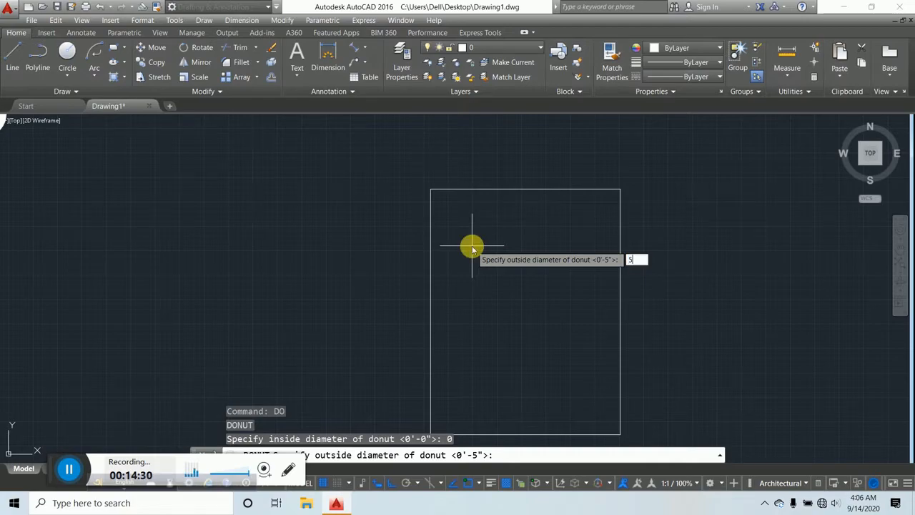
key("Return")
scroll(459, 222, "down", 4)
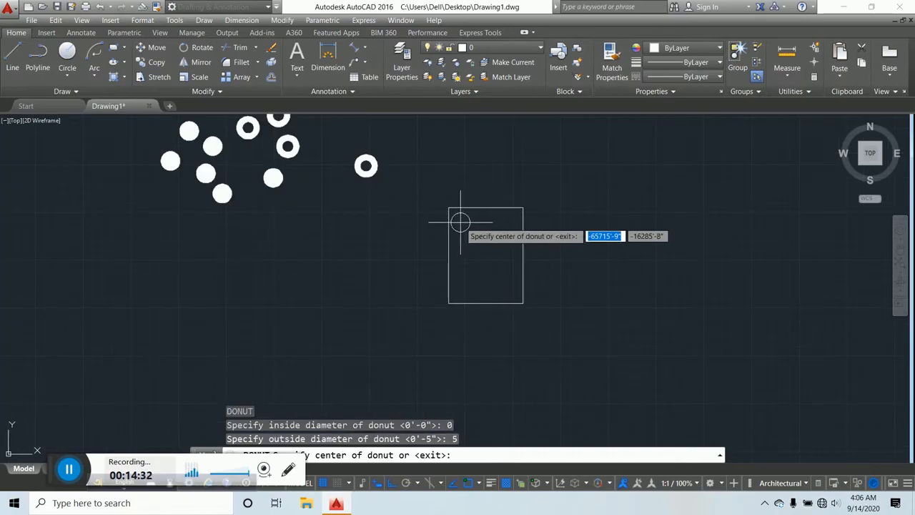
left_click(463, 224)
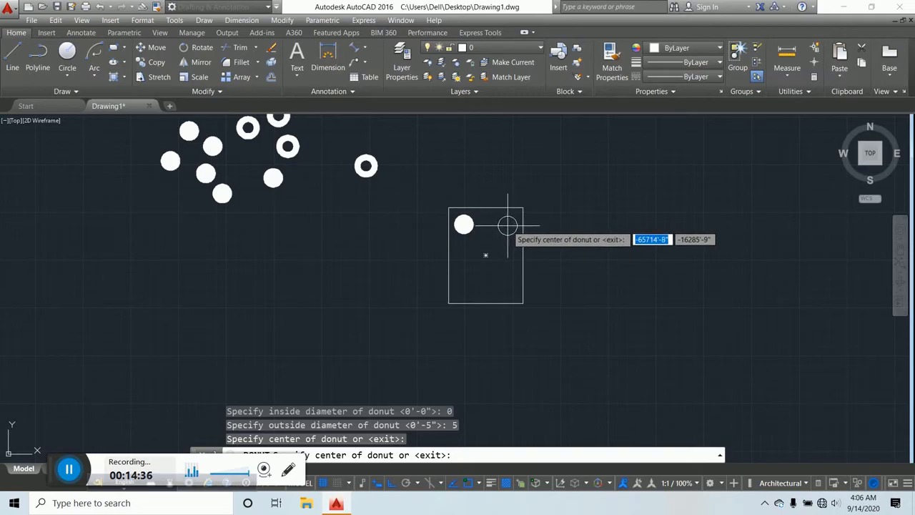
left_click(508, 224)
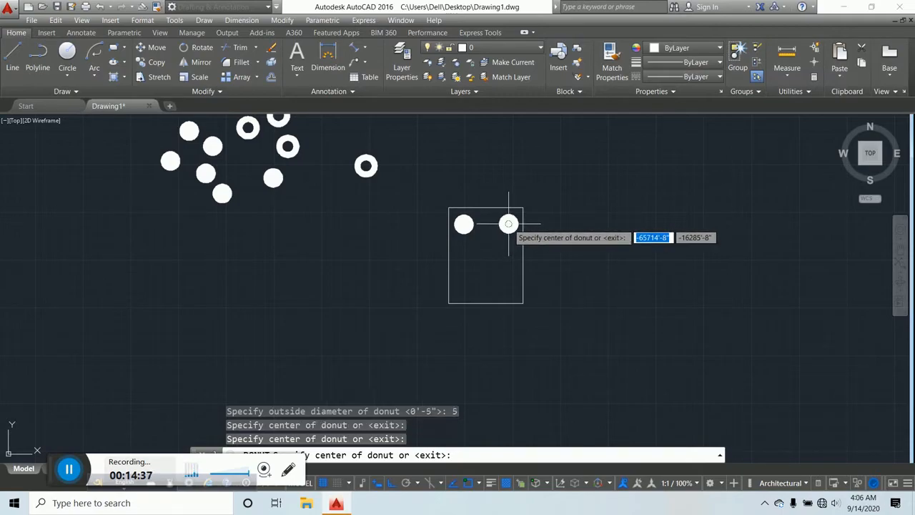
left_click(463, 259)
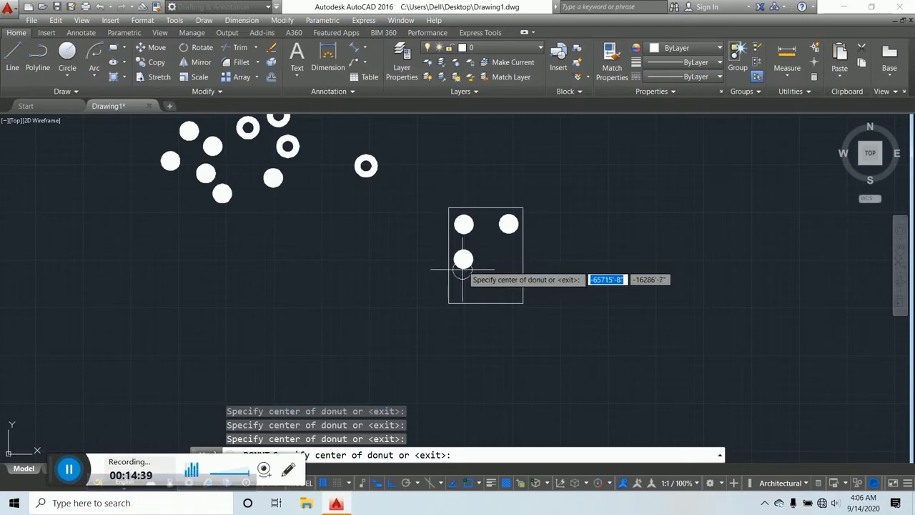
left_click(461, 286)
left_click(504, 261)
left_click(502, 286)
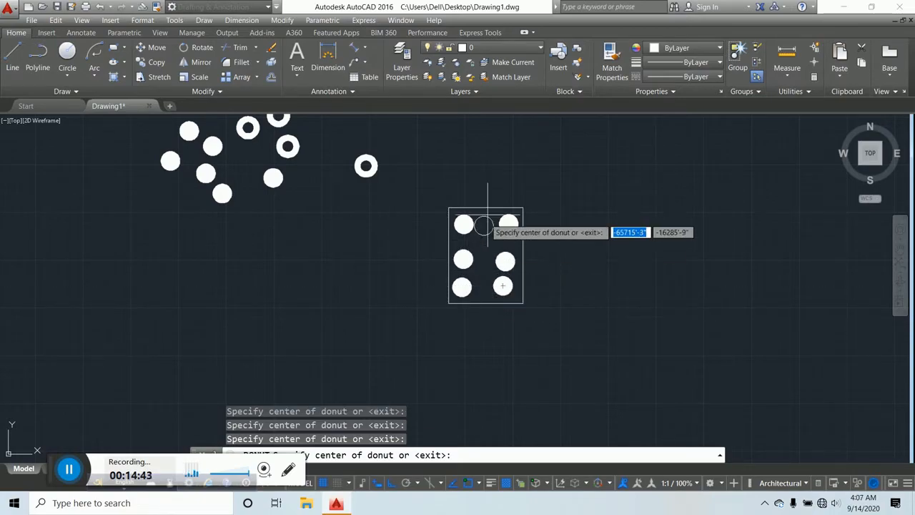
End the Donut command and erase all the donuts together with the rectangle.
scroll(358, 221, "down", 3)
key("Escape")
key("Escape")
key("Escape")
key("Escape")
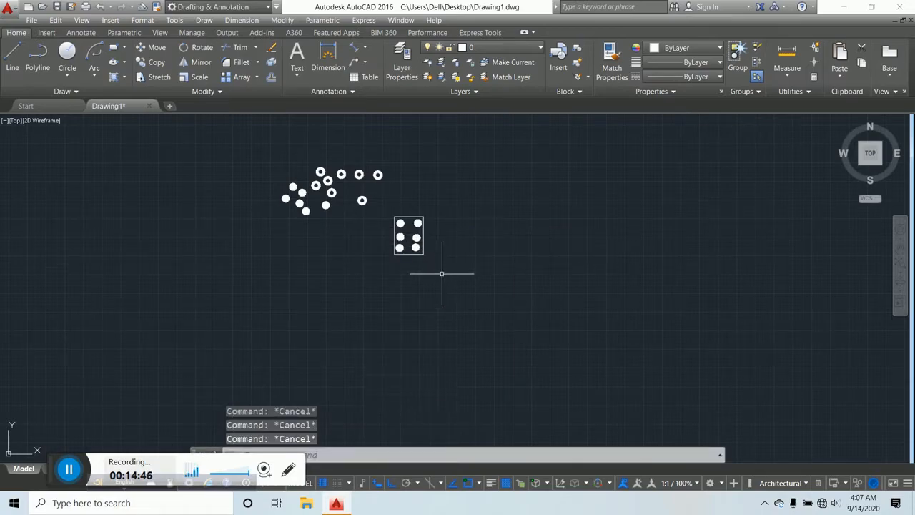
left_click(461, 277)
left_click(285, 159)
key("Delete")
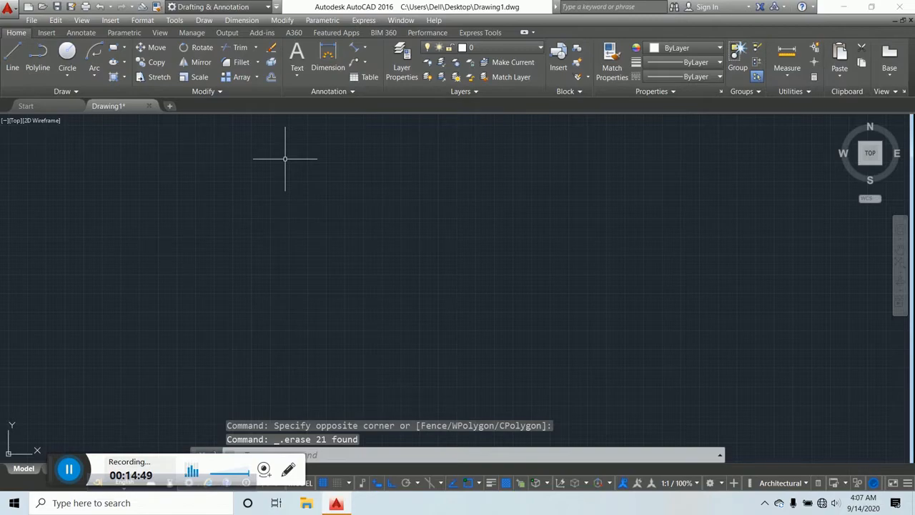
key("Escape")
key("Escape")
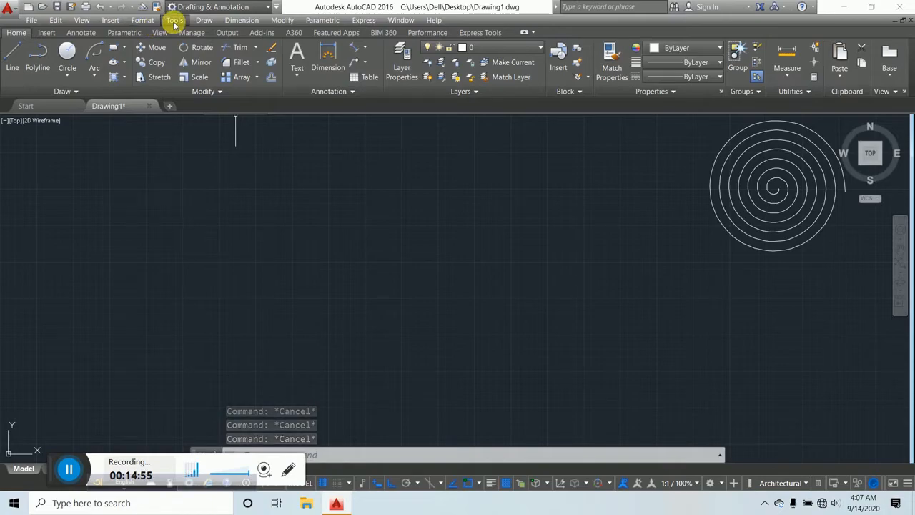
Begin a Center ellipse in the empty space left of the spiral, with a horizontal half-axis of 15'.
left_click(142, 20)
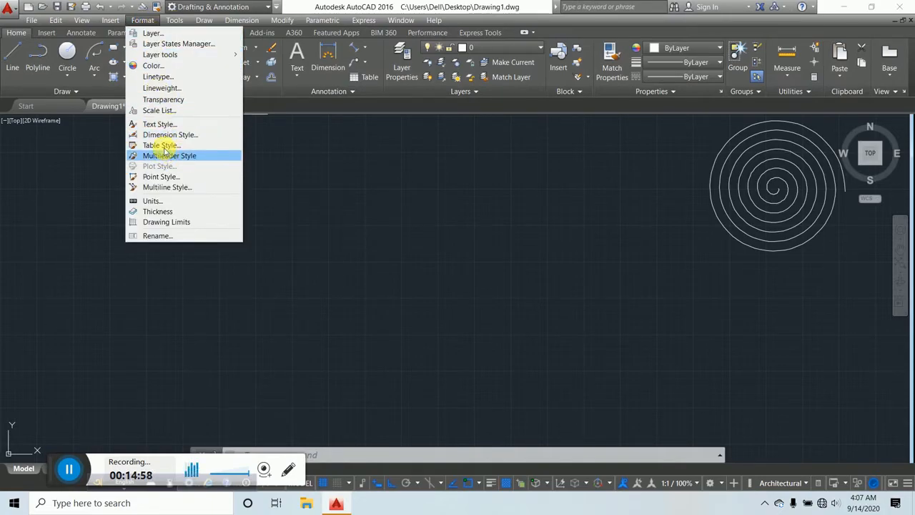
mouse_move(181, 23)
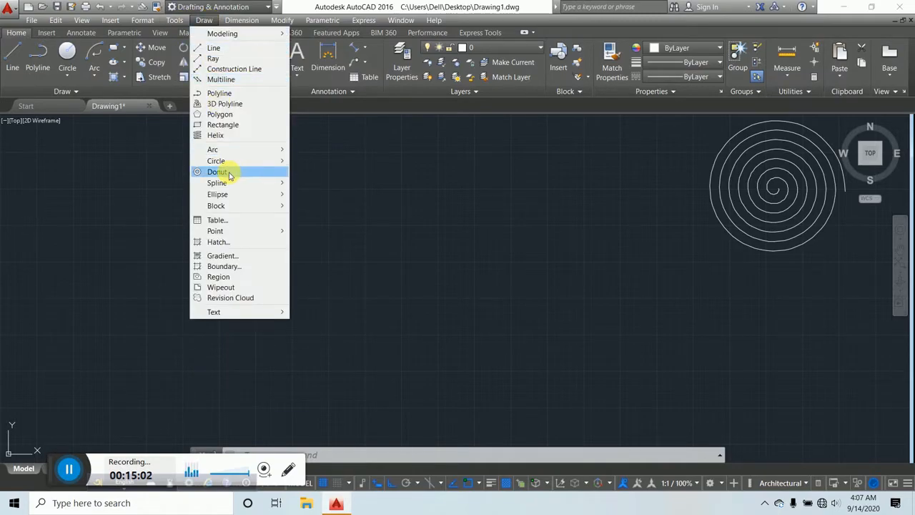
mouse_move(233, 196)
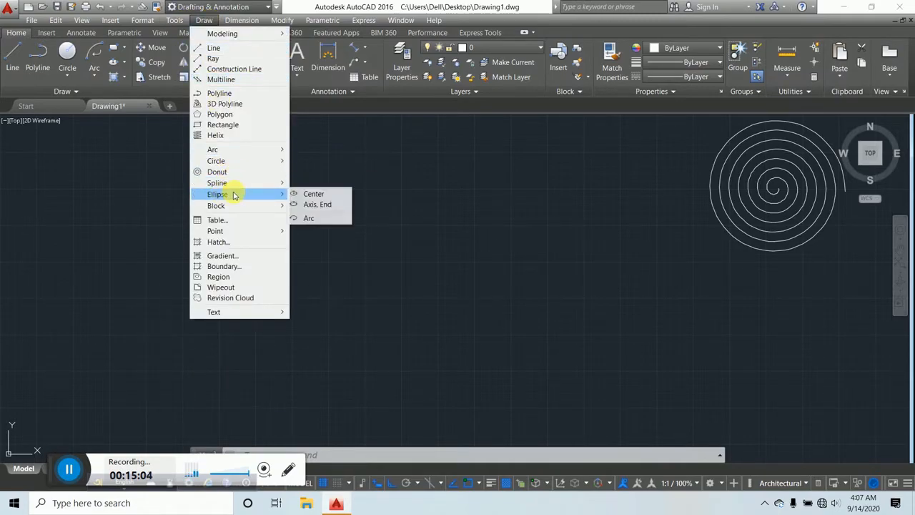
left_click(314, 194)
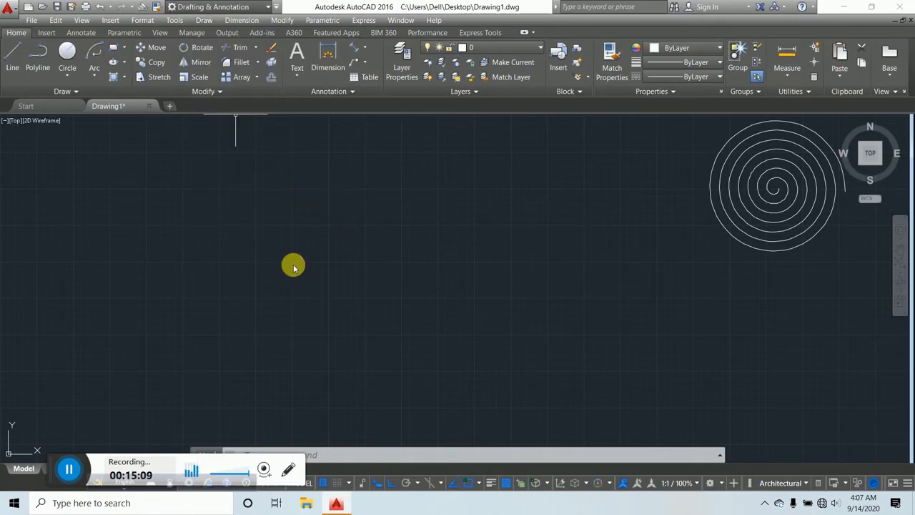
left_click(256, 262)
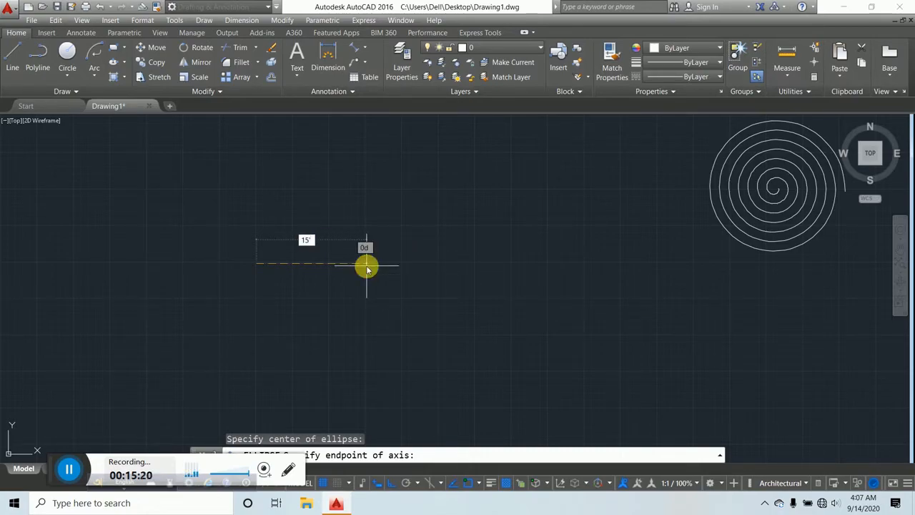
key("Return")
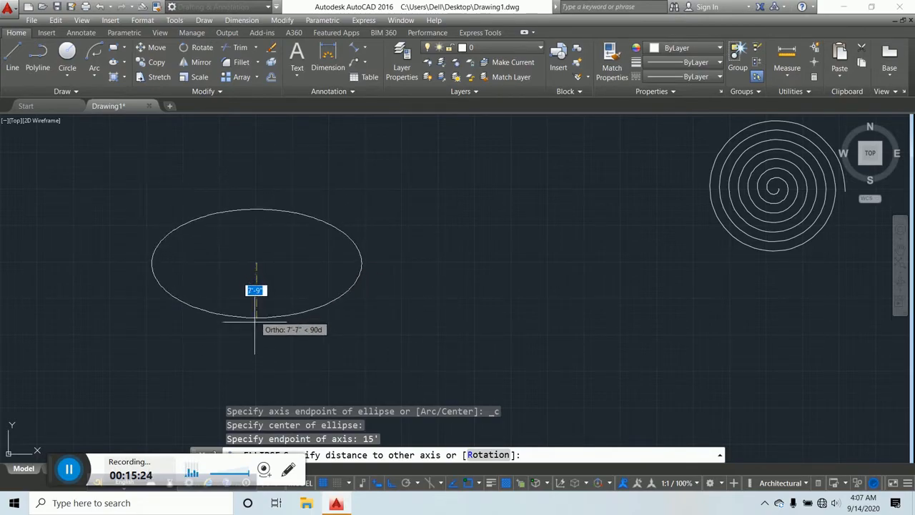
Complete the ellipse as a tall upright one by picking the other axis distance well below its center.
scroll(264, 197, "down", 4)
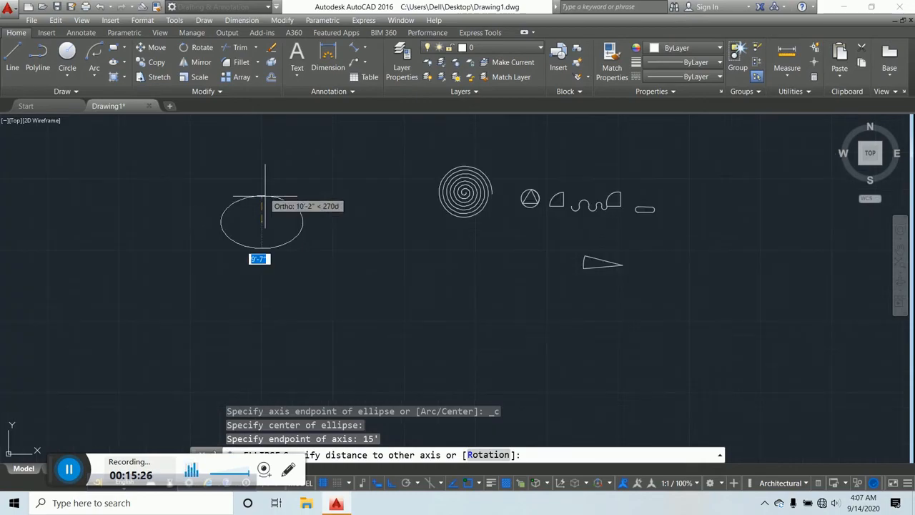
scroll(258, 203, "down", 3)
scroll(258, 200, "up", 12)
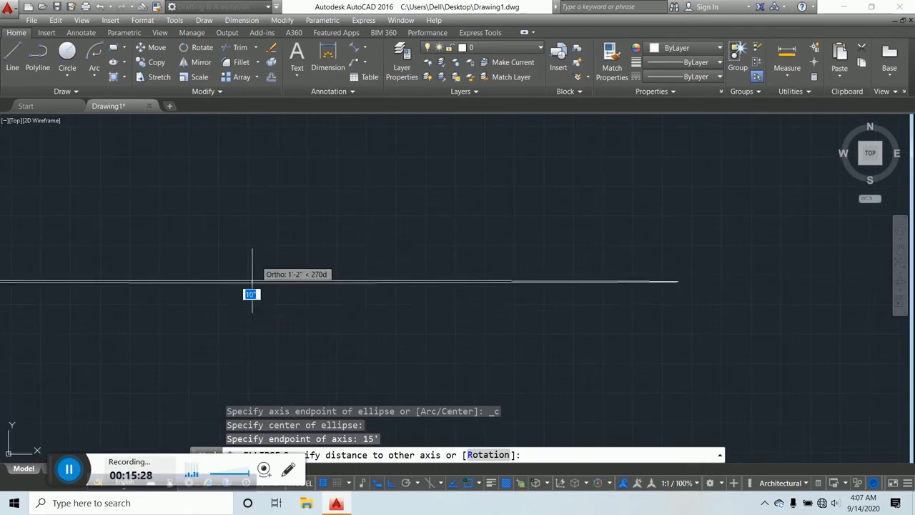
scroll(271, 187, "down", 6)
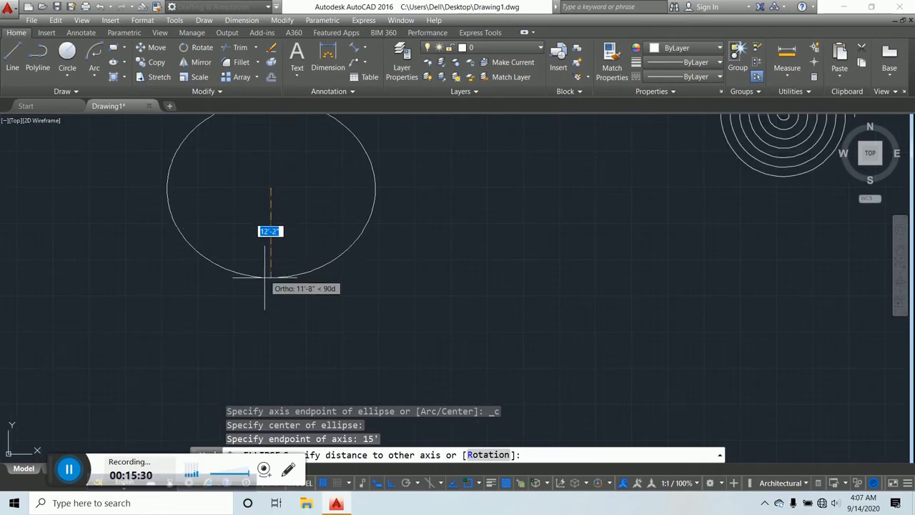
scroll(260, 323, "down", 4)
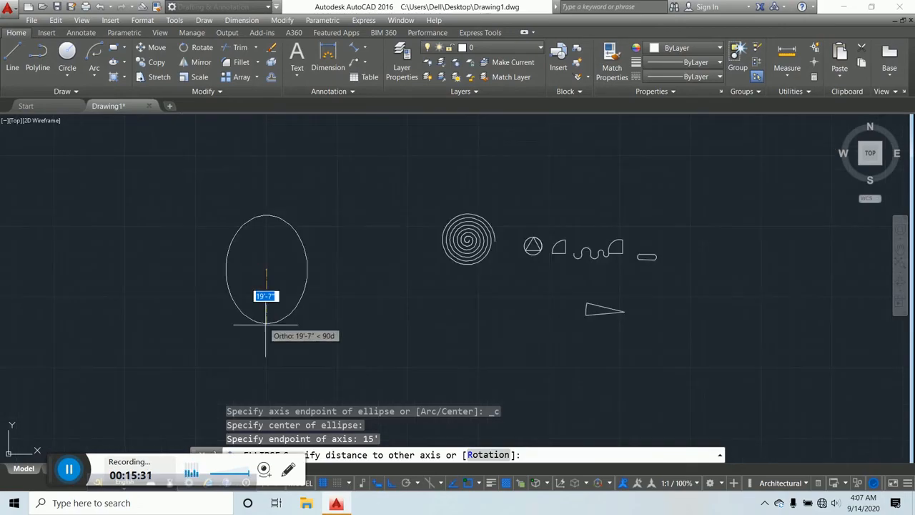
left_click(266, 370)
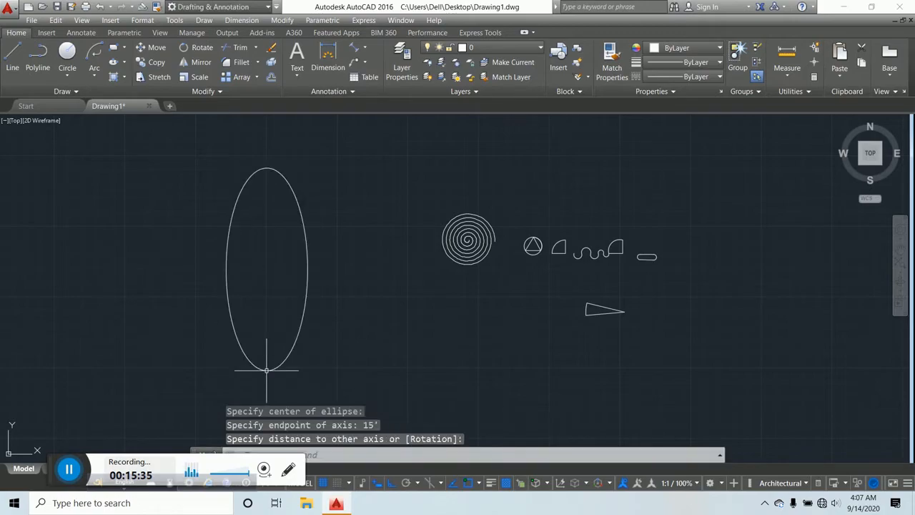
scroll(295, 185, "down", 3)
scroll(296, 173, "up", 3)
scroll(286, 164, "down", 2)
scroll(258, 147, "up", 2)
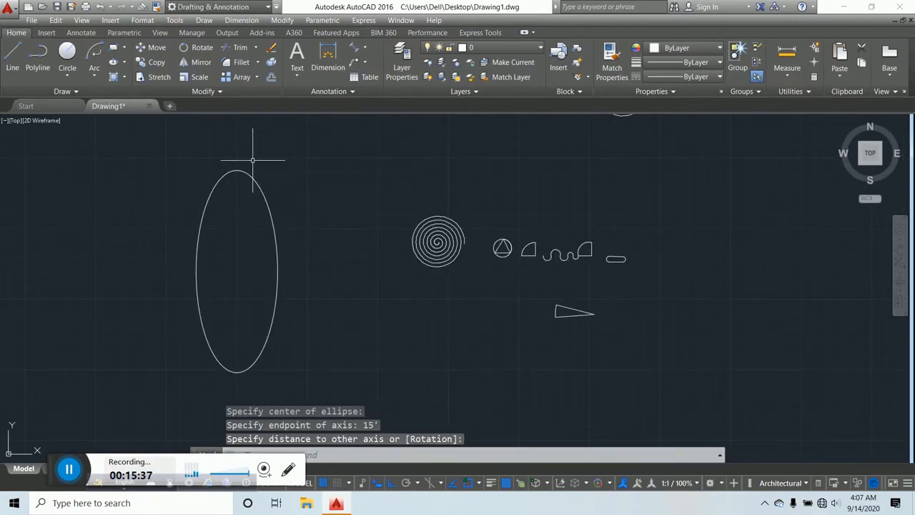
key("Escape")
key("Escape")
key("Escape")
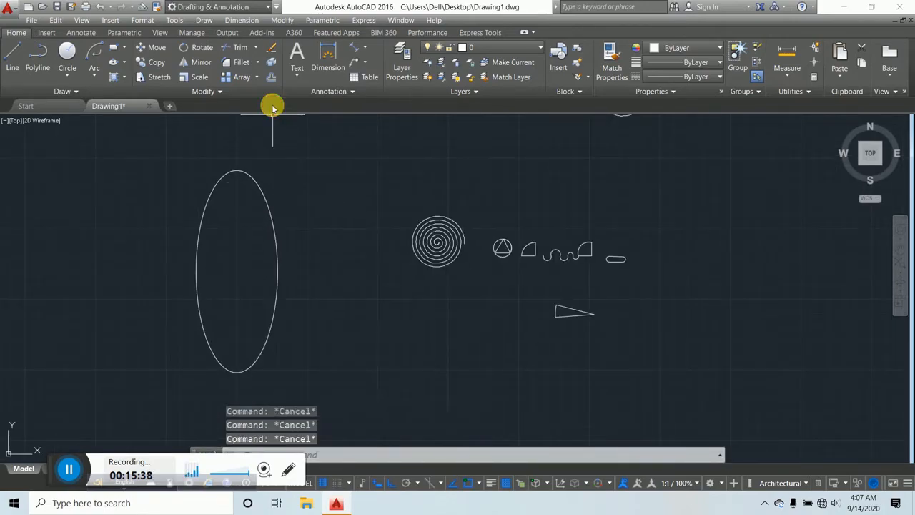
Draw a large upright ellipse about 137' wide with the Axis, End method, right of the existing shapes.
left_click(203, 21)
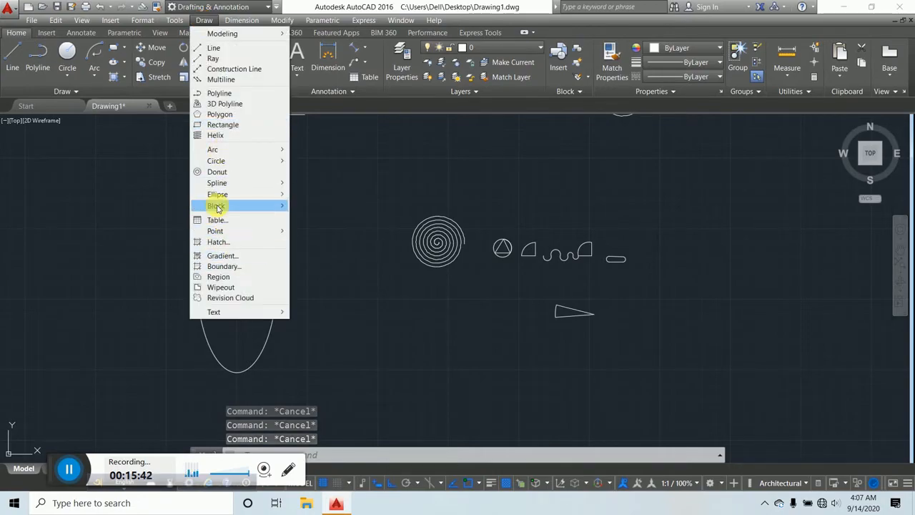
mouse_move(231, 199)
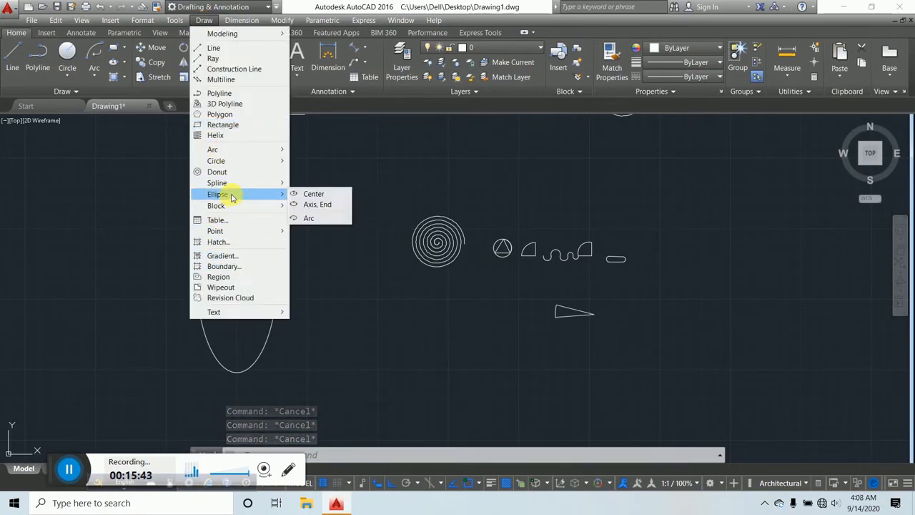
left_click(330, 206)
scroll(250, 214, "down", 3)
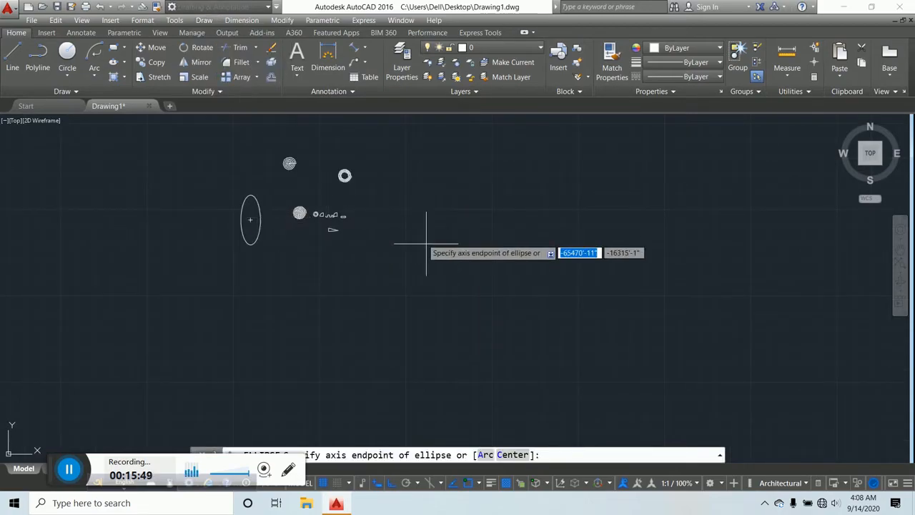
left_click(438, 265)
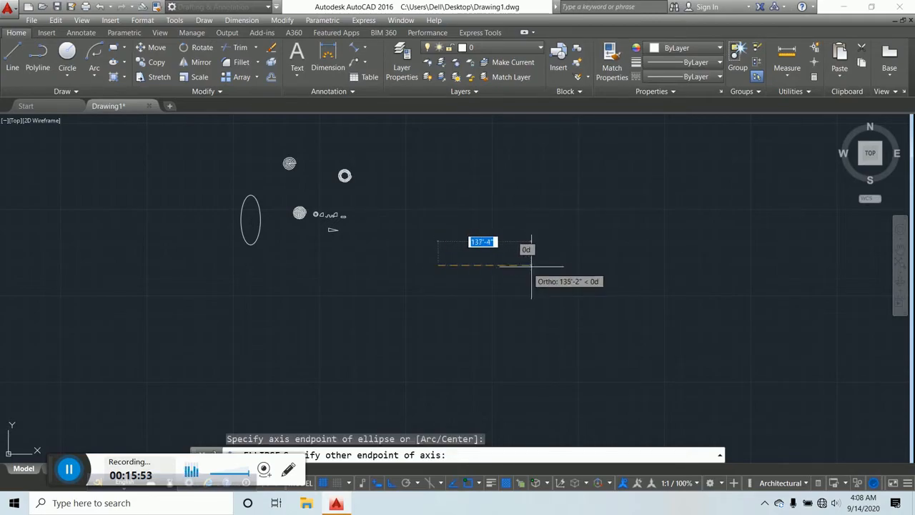
left_click(531, 265)
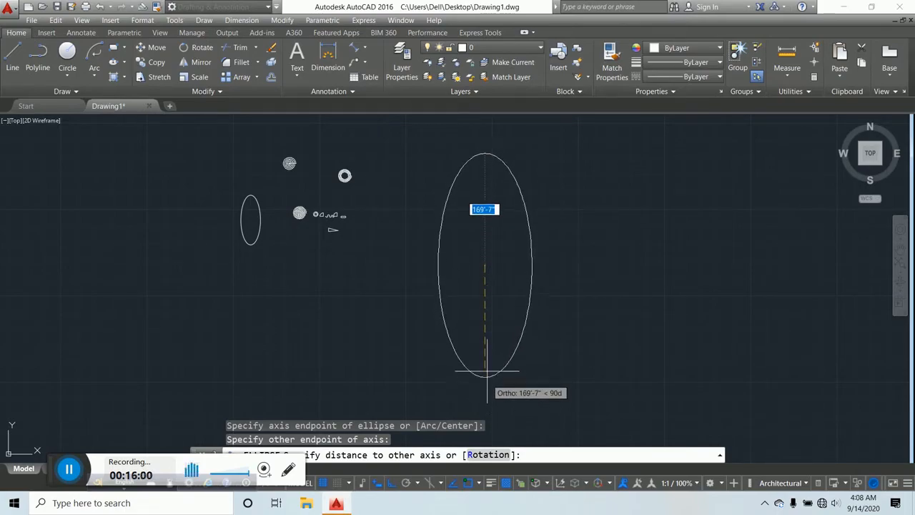
left_click(482, 374)
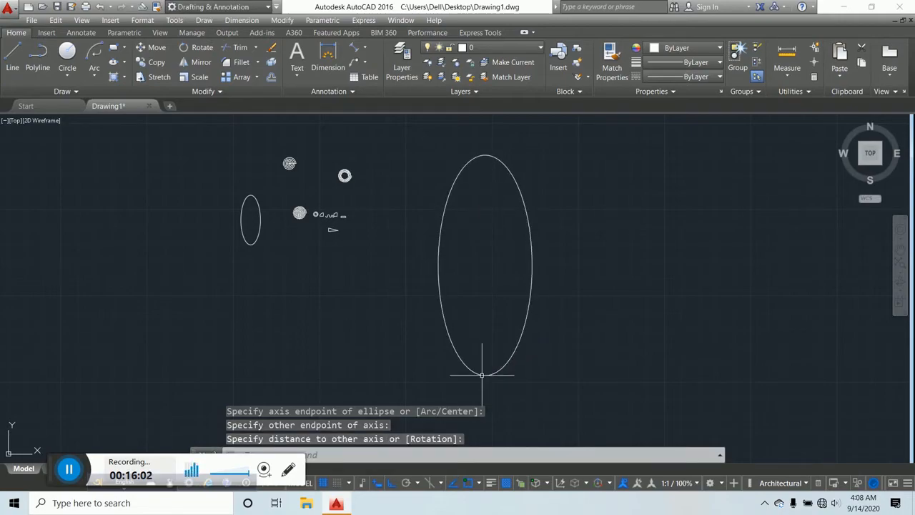
scroll(485, 246, "down", 4)
scroll(485, 247, "up", 4)
middle_click_drag(481, 236, 407, 200)
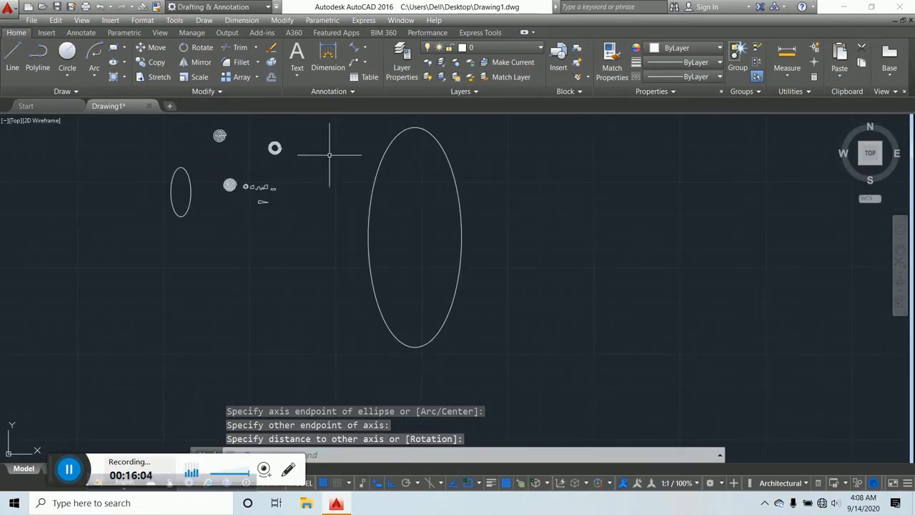
key("Escape")
key("Escape")
key("Escape")
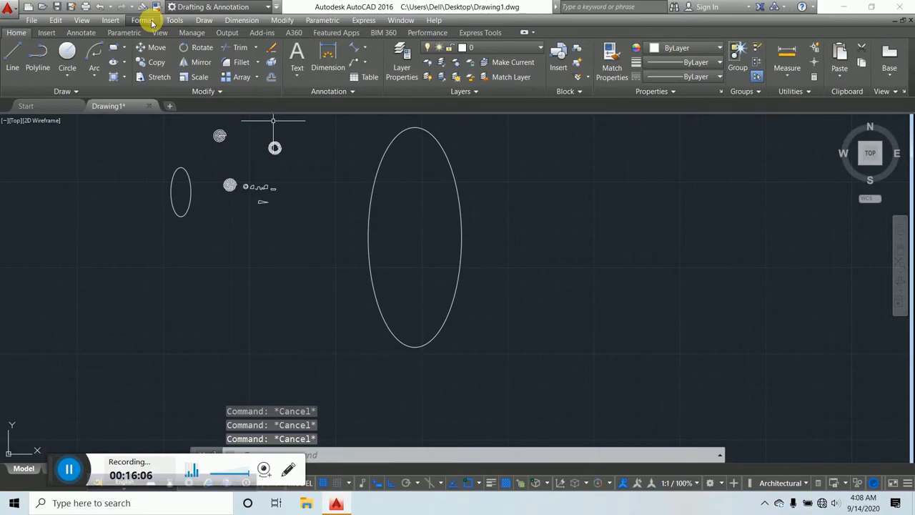
Begin an elliptical arc right of the large ellipse, picking its horizontal axis endpoints and a longer distance for the other axis.
left_click(204, 21)
mouse_move(221, 194)
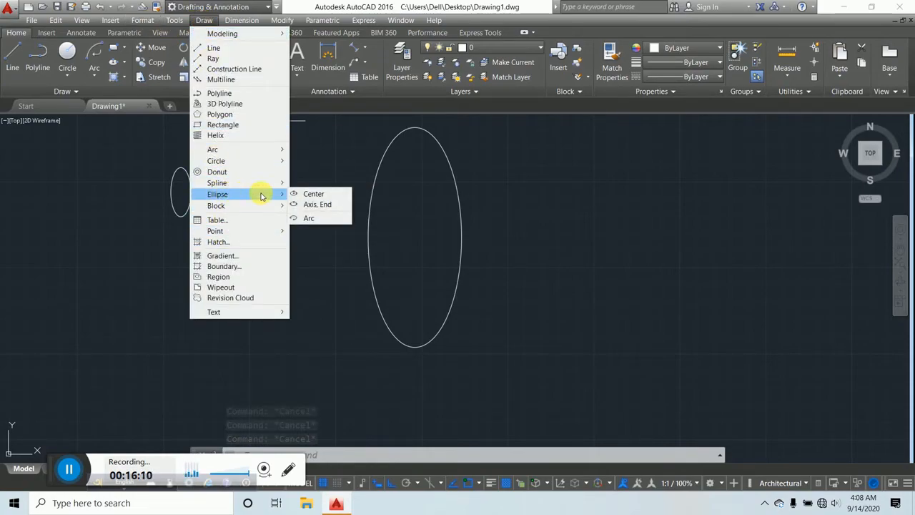
left_click(311, 221)
scroll(271, 204, "down", 5)
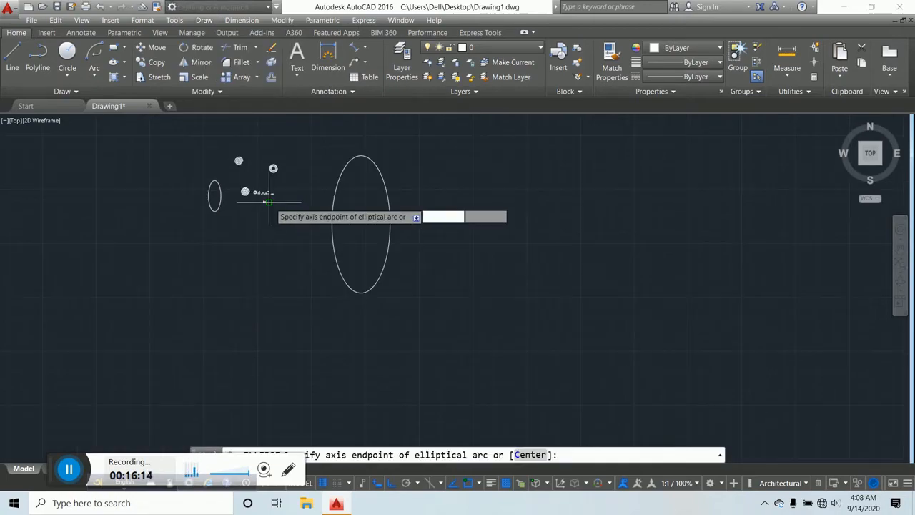
scroll(445, 208, "up", 3)
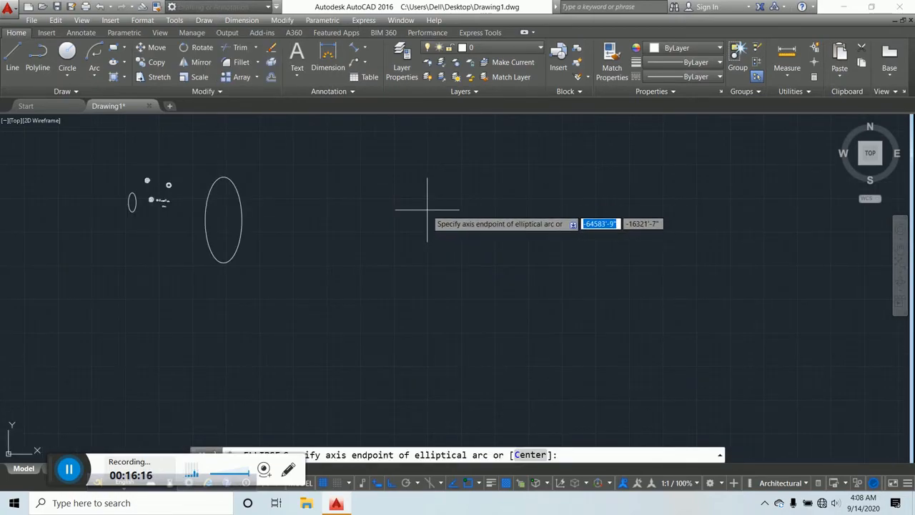
left_click(426, 195)
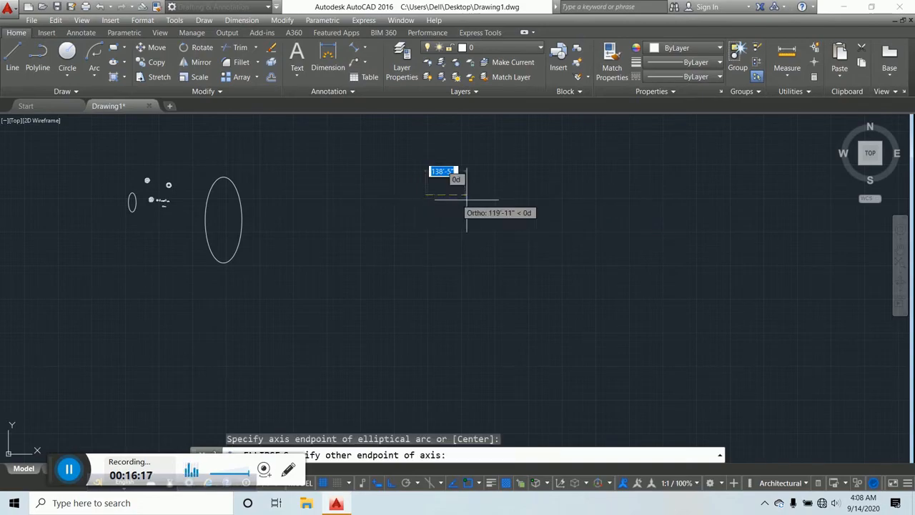
left_click(524, 193)
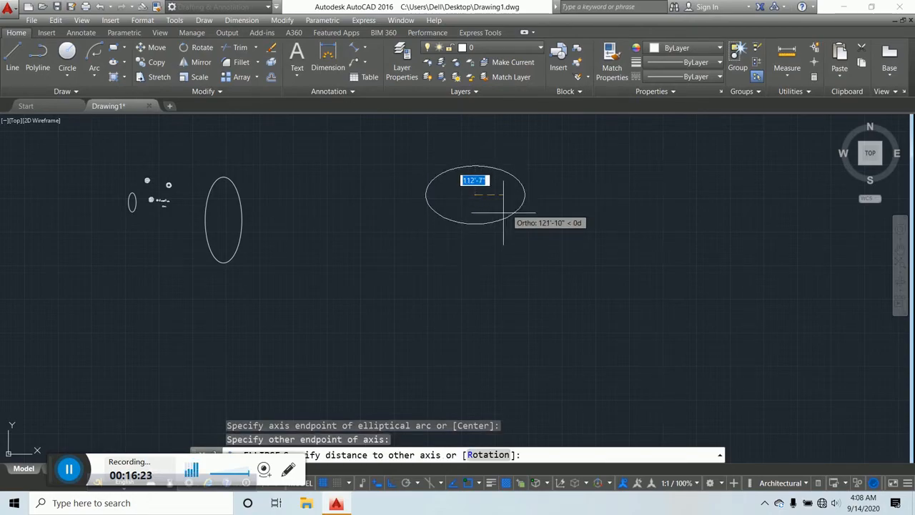
scroll(475, 265, "down", 4)
scroll(472, 265, "up", 4)
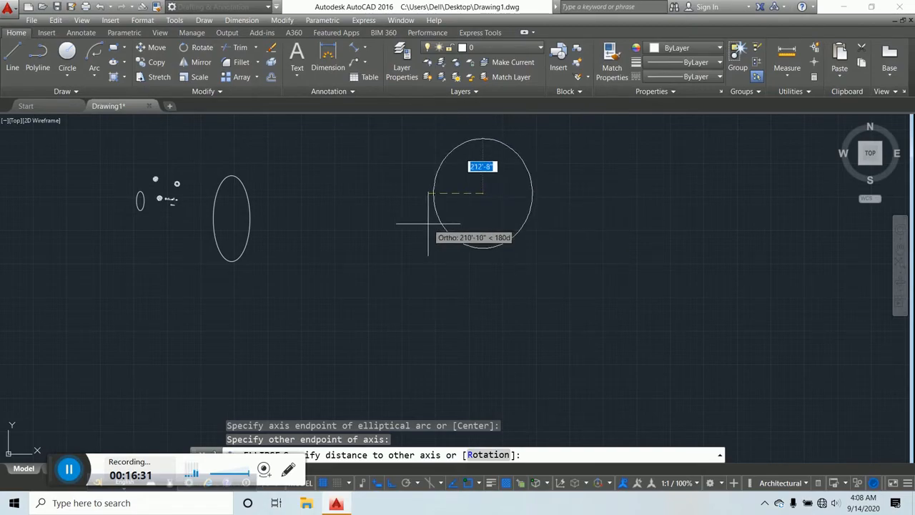
left_click(383, 192)
Finish the elliptical arc with its start angle directly right of the center and, with Ortho off, its end angle slightly right of straight below.
scroll(387, 195, "down", 3)
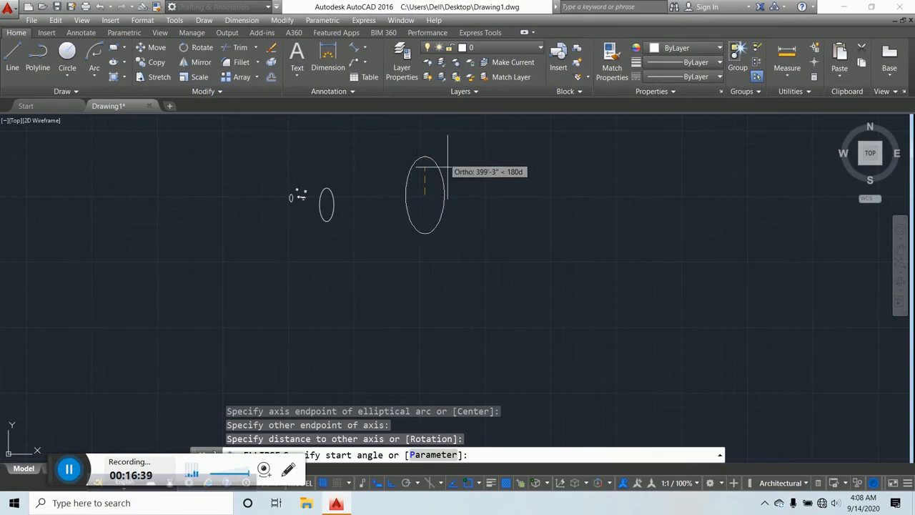
scroll(411, 160, "up", 2)
scroll(411, 163, "up", 2)
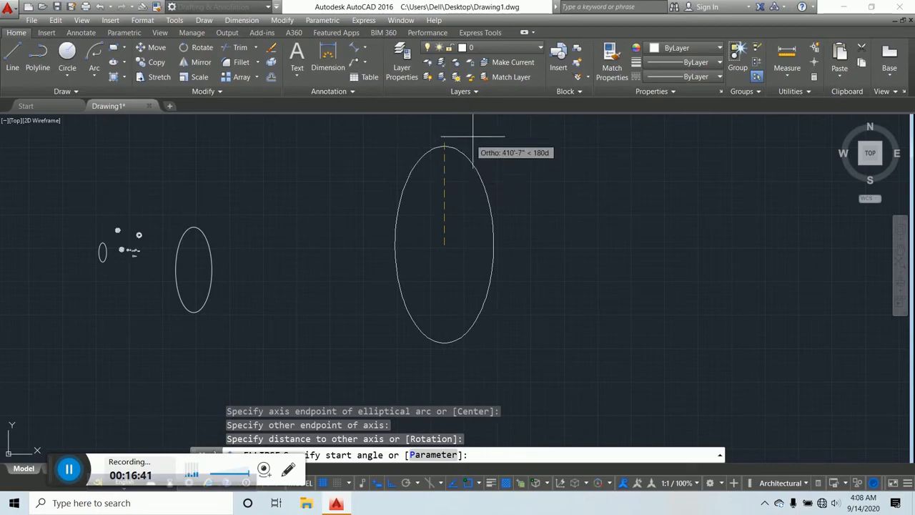
scroll(459, 276, "down", 2)
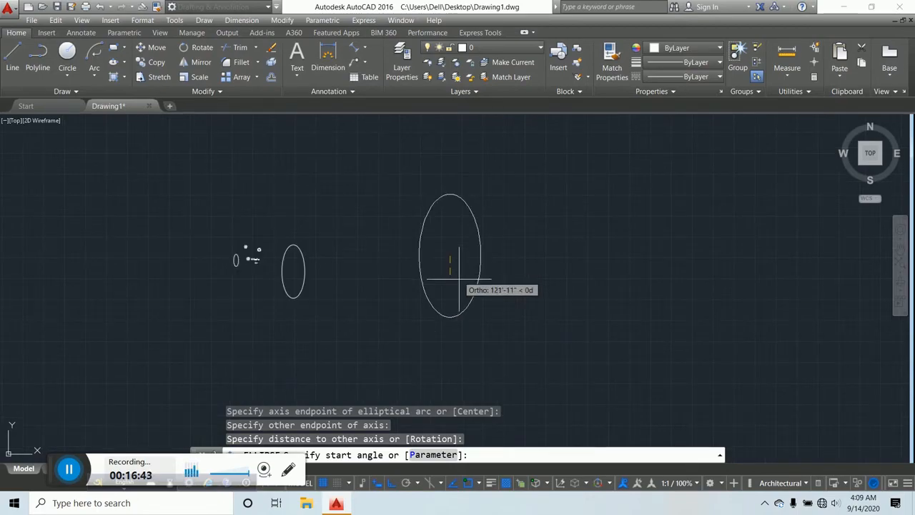
left_click(527, 251)
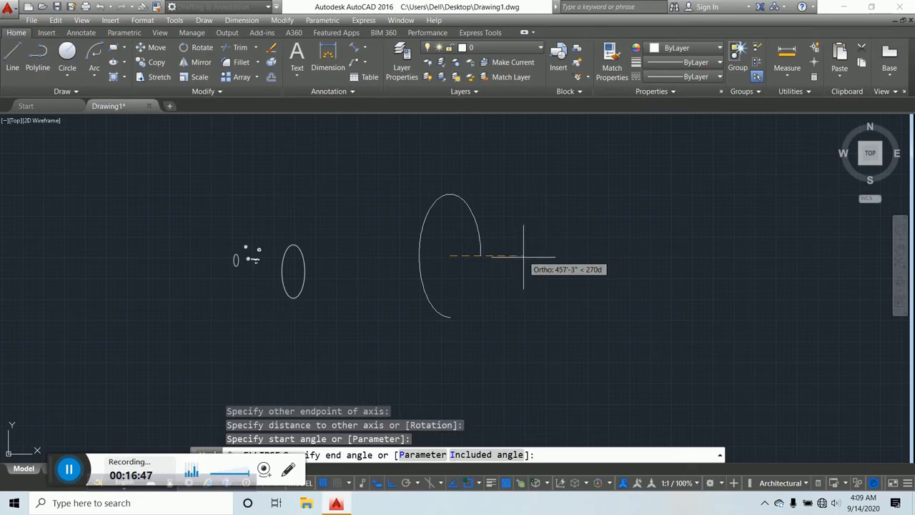
key("F8")
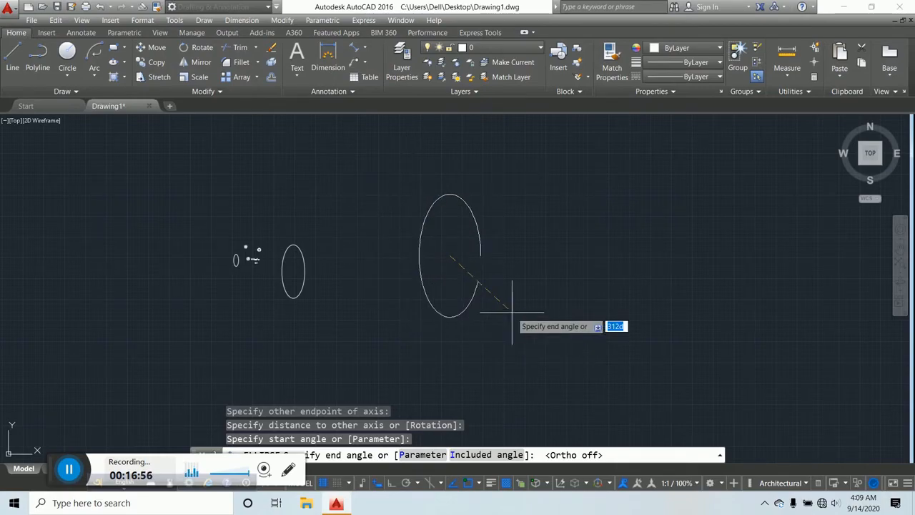
left_click(464, 326)
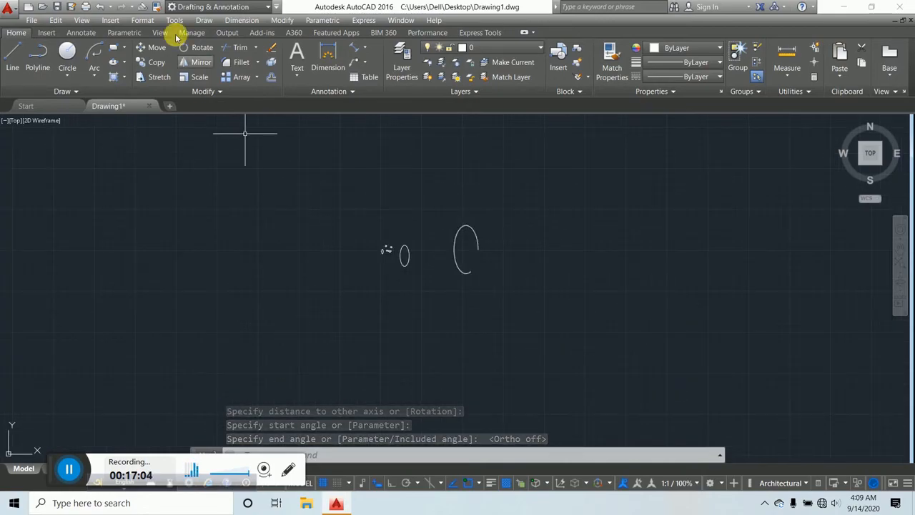
left_click(204, 20)
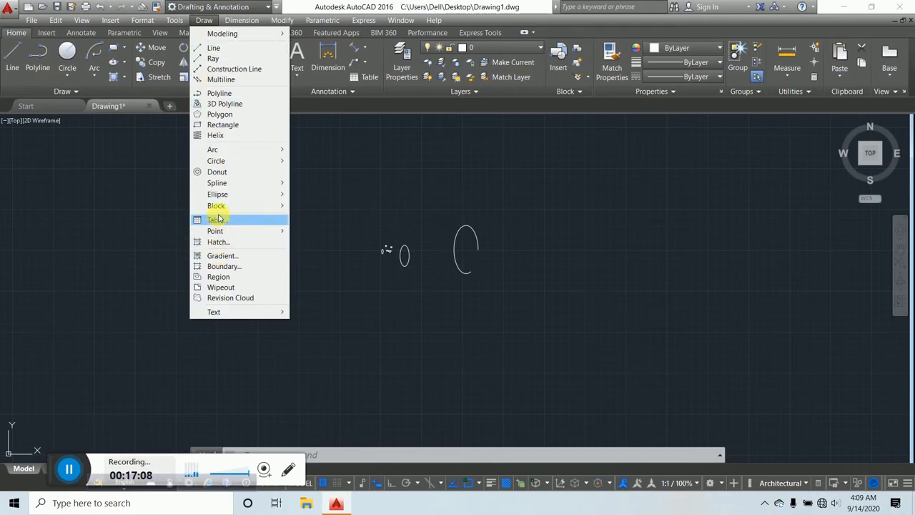
mouse_move(222, 199)
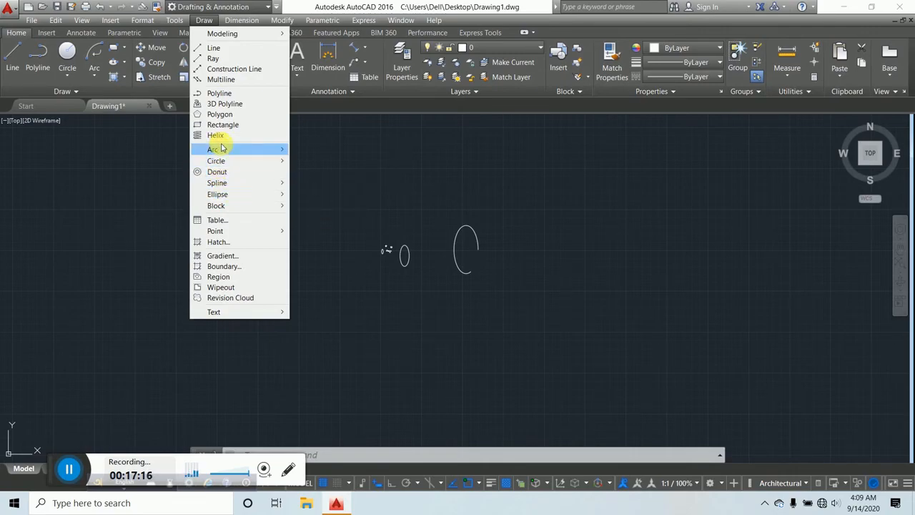
mouse_move(221, 148)
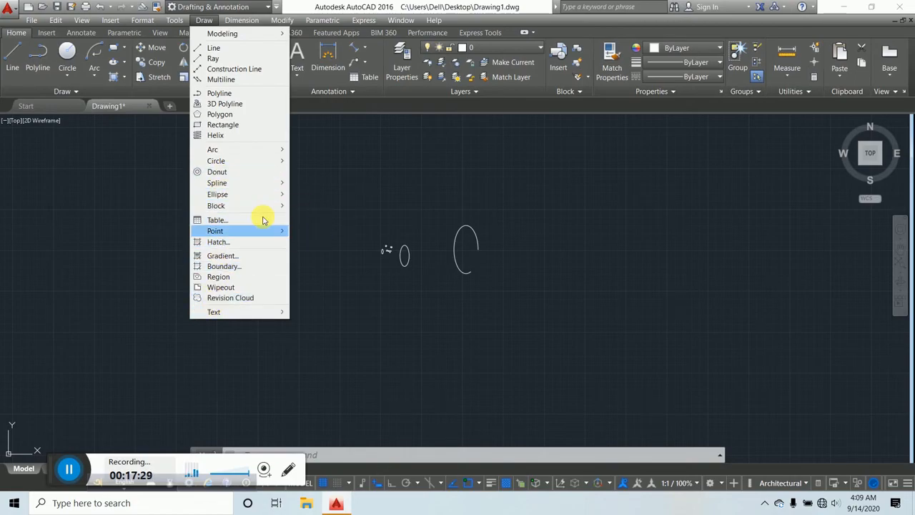
mouse_move(256, 211)
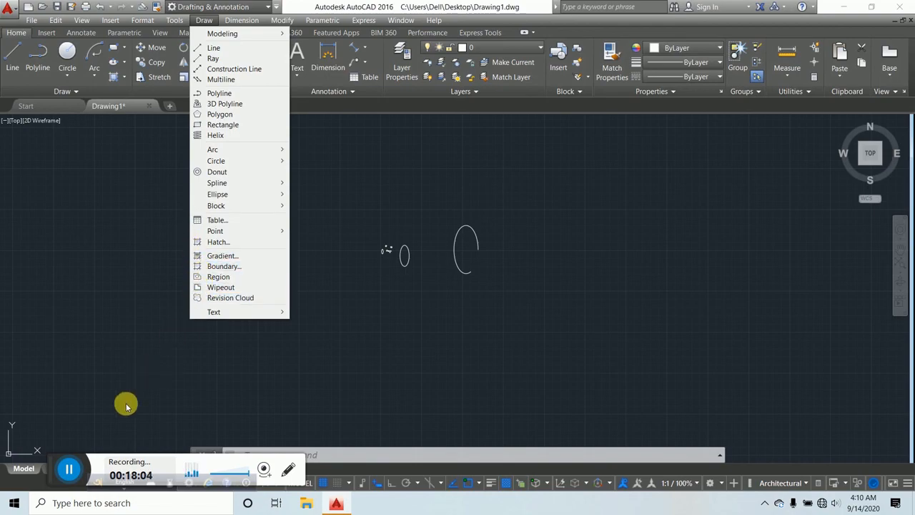
left_click(70, 472)
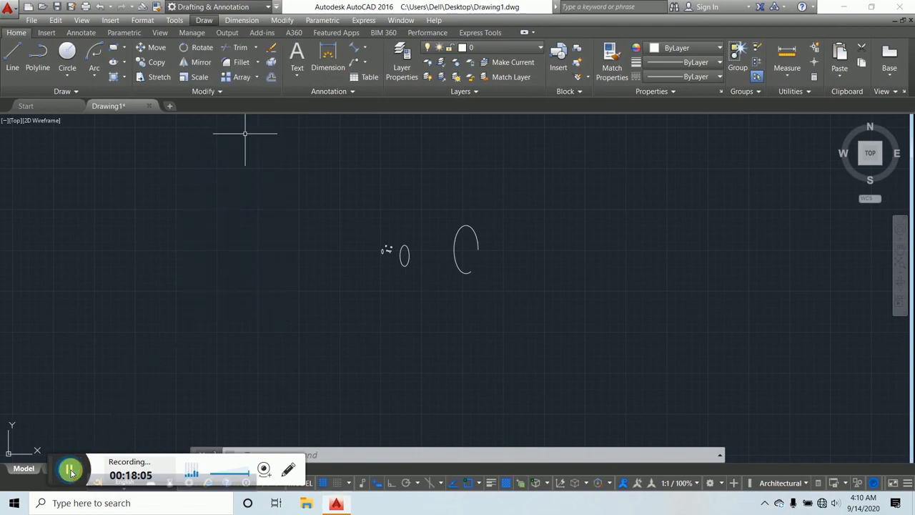